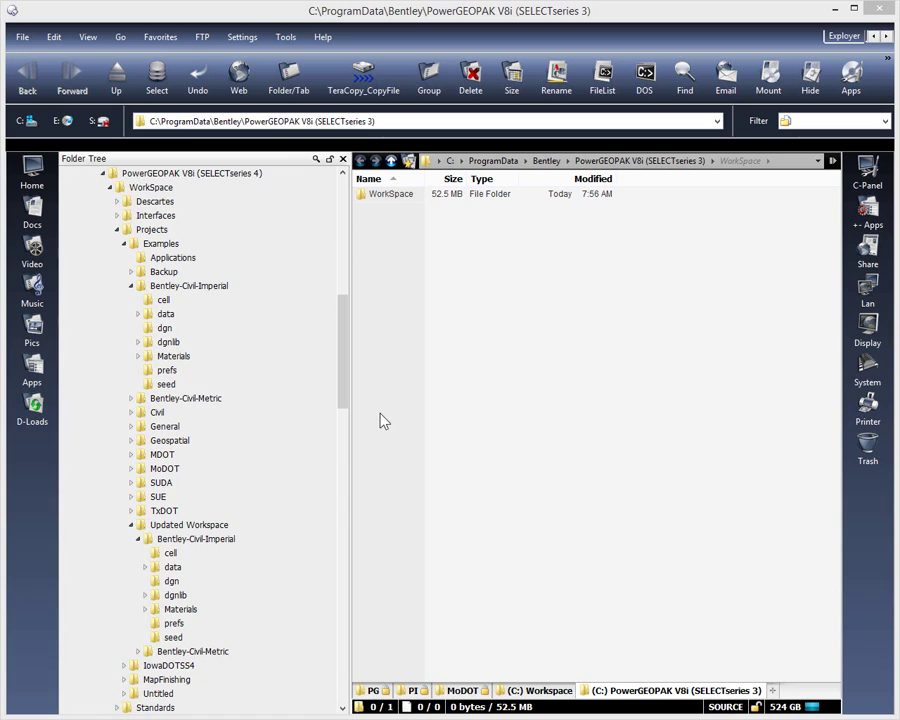
Compare Feature_Definitions_Imperial.dgnlib sizes in the Examples and Updated Workspace dgnlib folders, ending on the project's
click(190, 286)
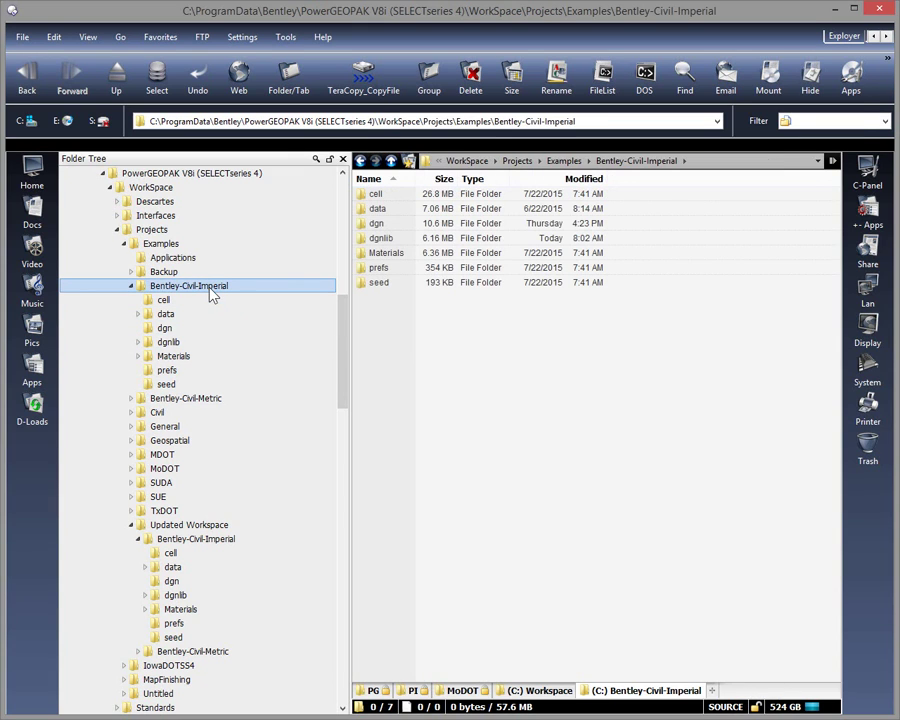
click(167, 344)
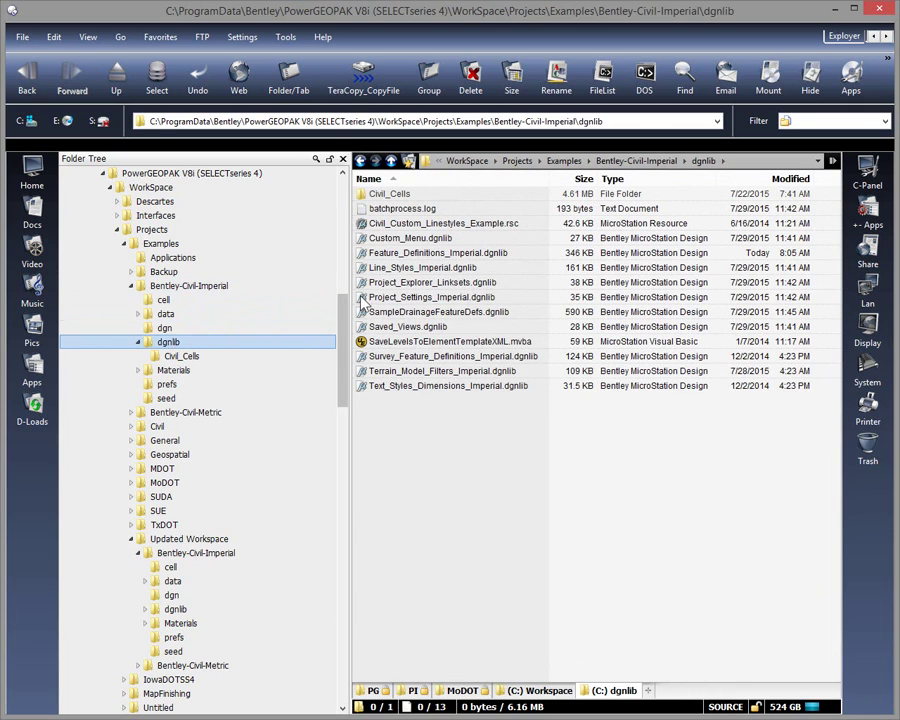
click(386, 256)
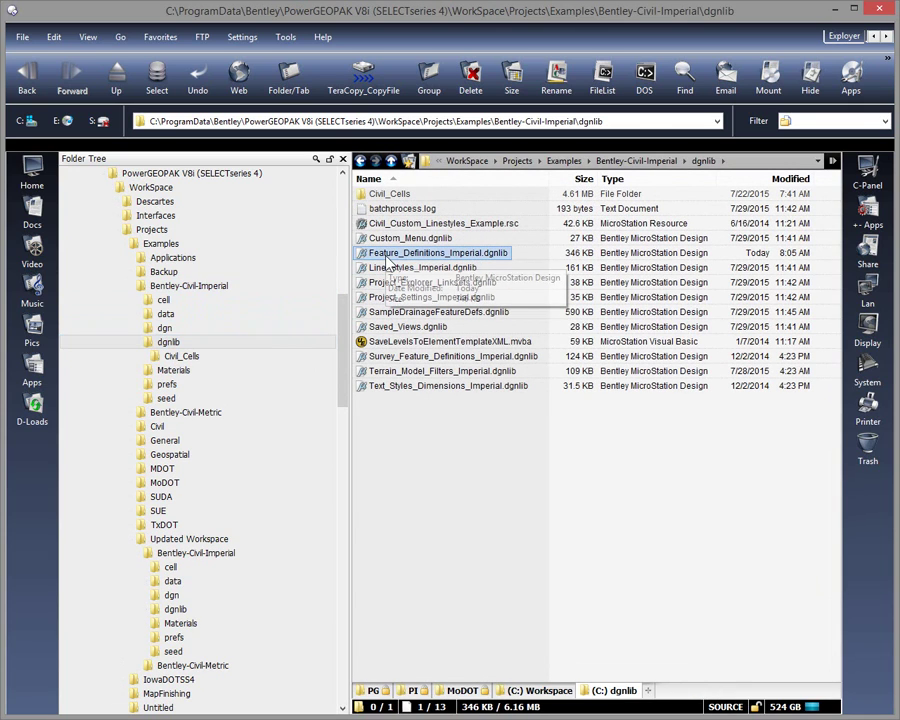
click(176, 611)
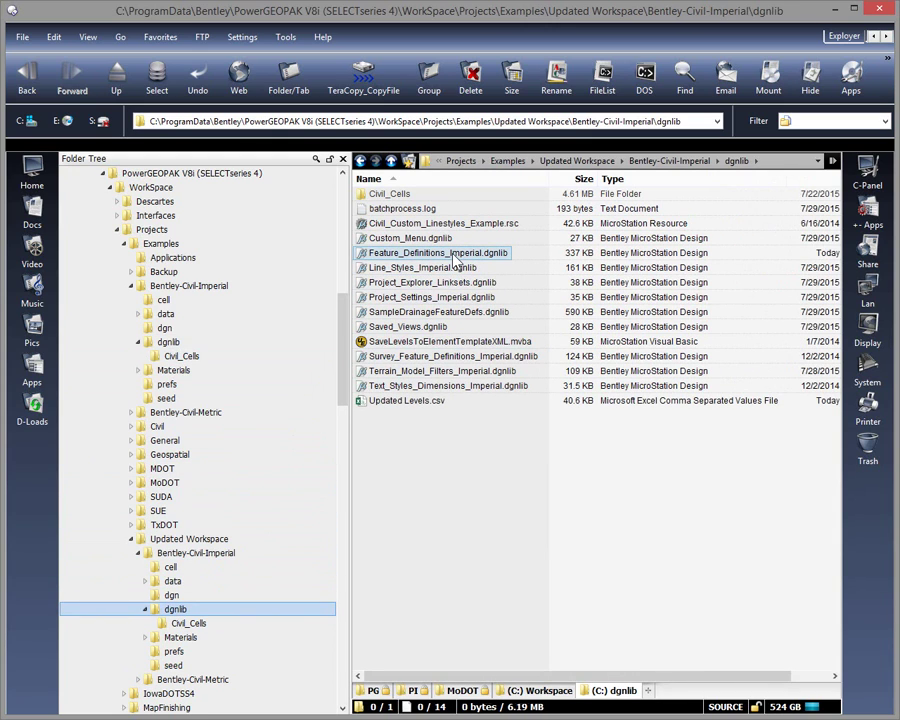
click(455, 258)
click(168, 342)
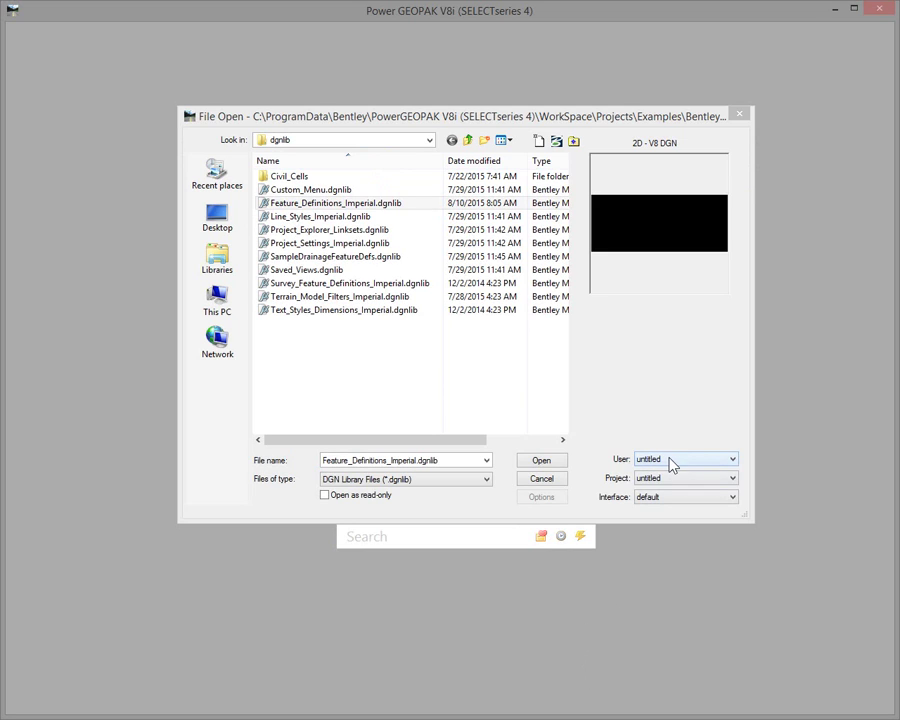
As the untitled user, open Projects\Examples\Bentley-Civil-Imperial\dgnlib\Feature_Definitions_Imperial.dgnlib
click(672, 462)
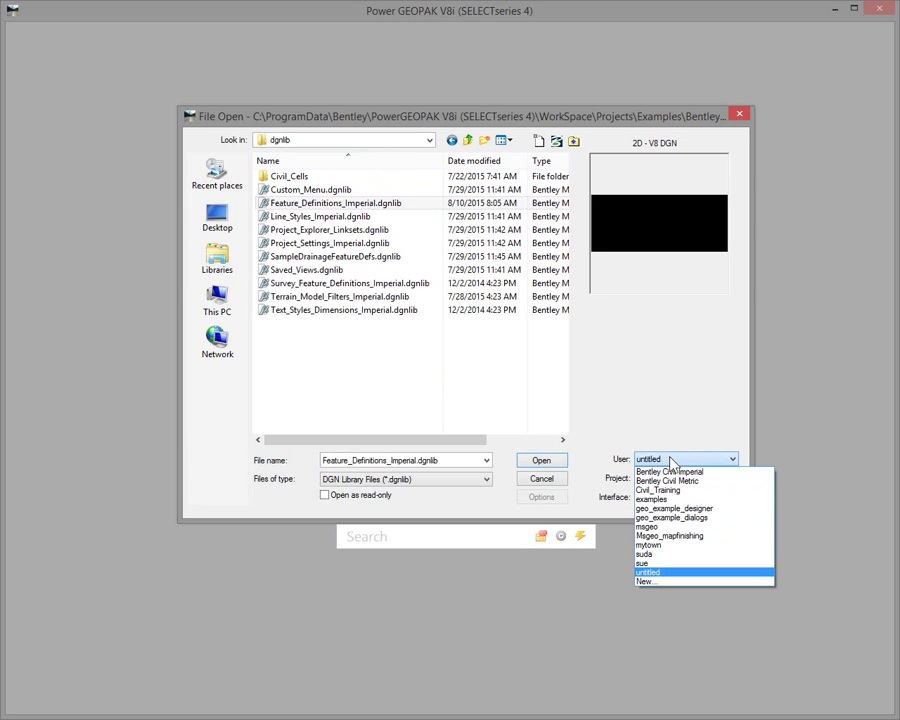
click(659, 574)
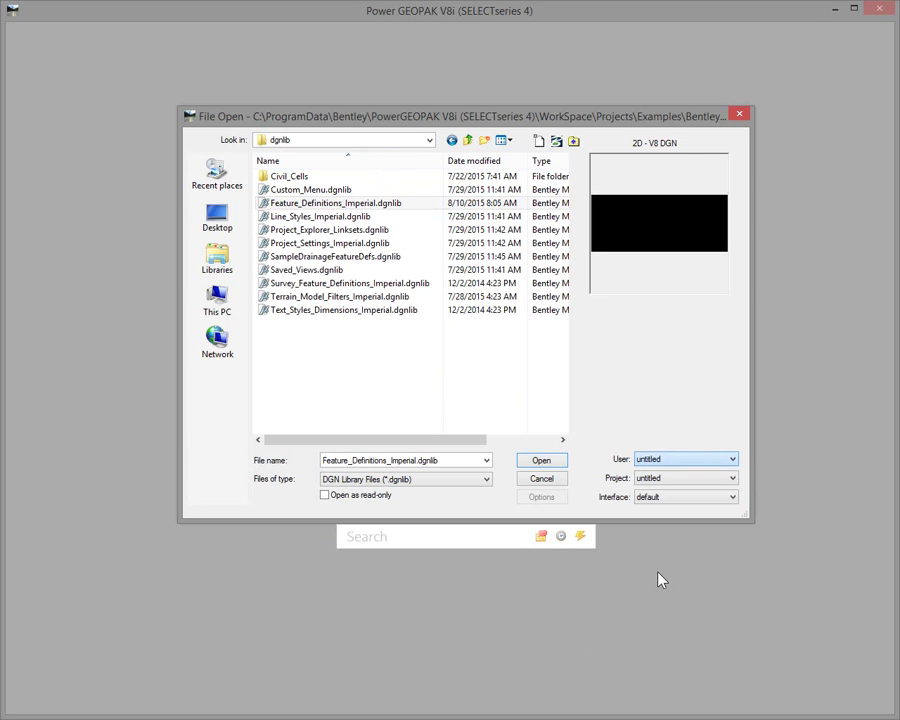
click(430, 141)
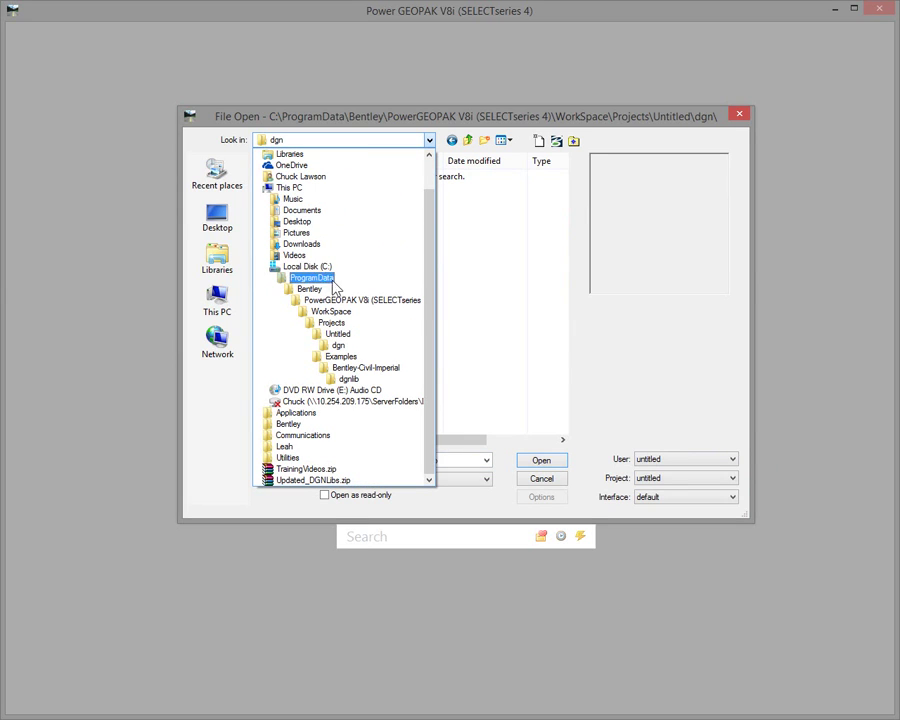
click(328, 322)
double_click(286, 176)
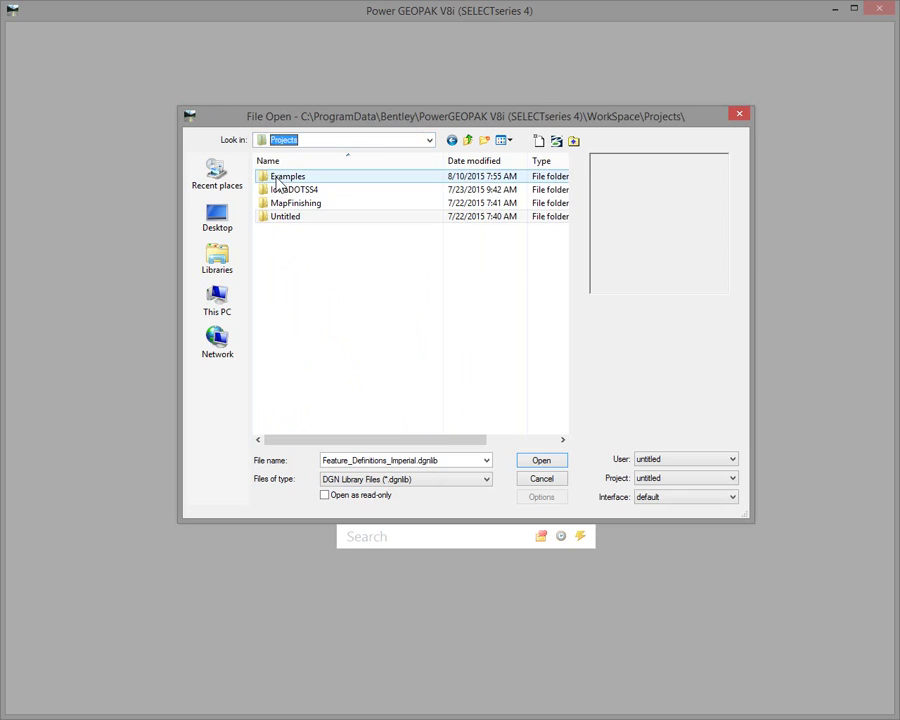
double_click(287, 204)
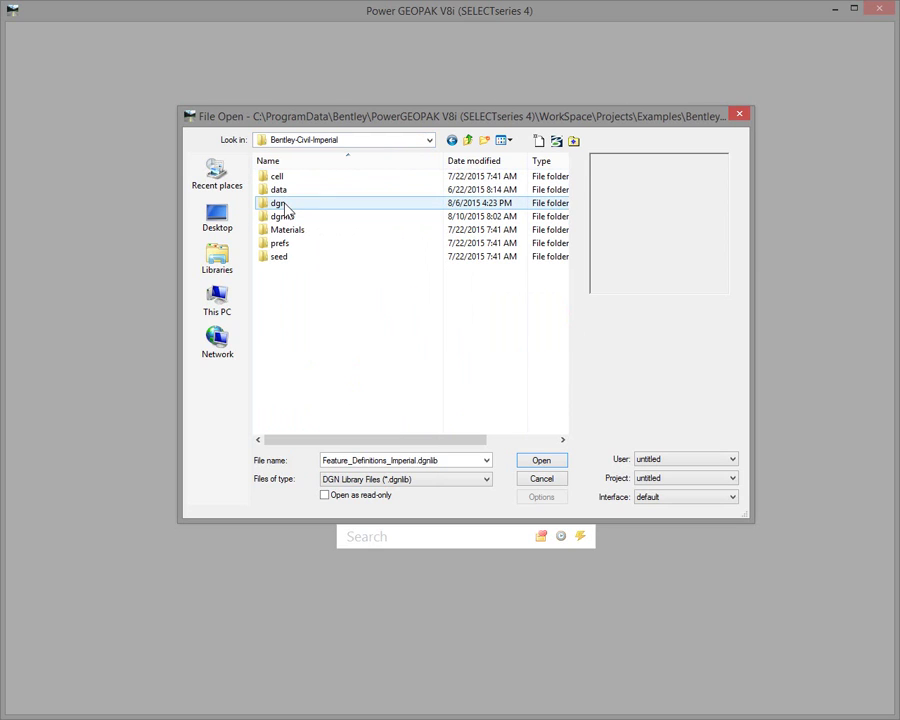
double_click(283, 216)
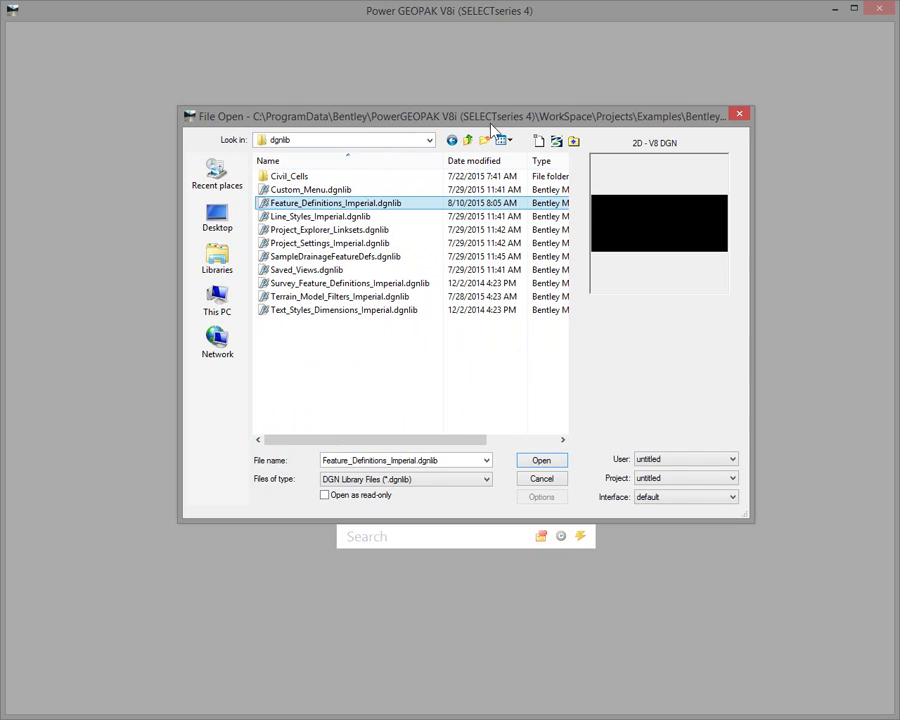
click(557, 461)
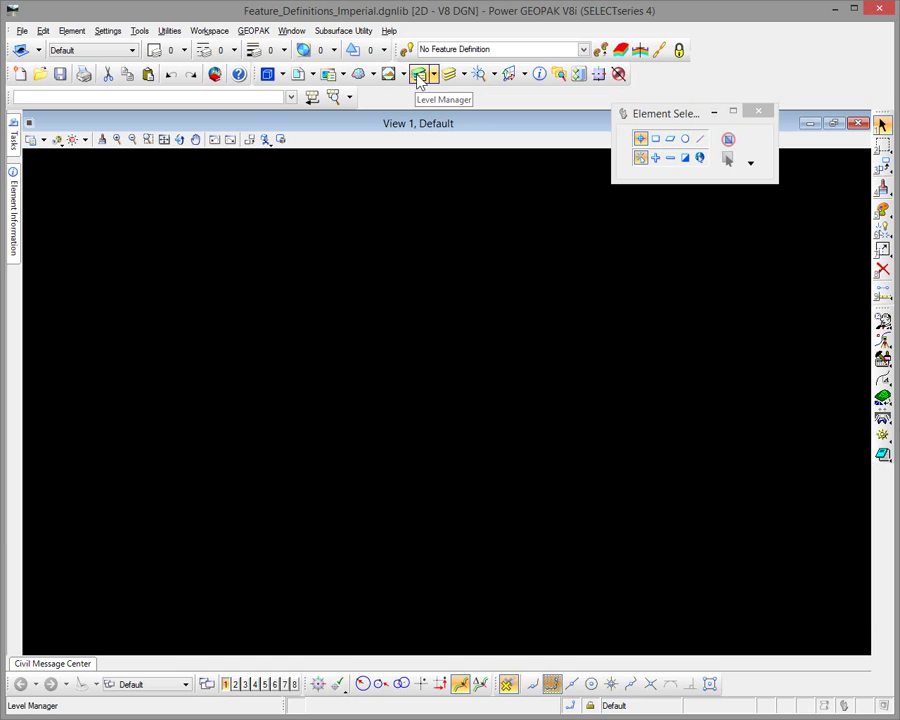
In Level Manager, import levels from the Updated Workspace's Feature_Definitions_Imperial.dgnlib
click(418, 75)
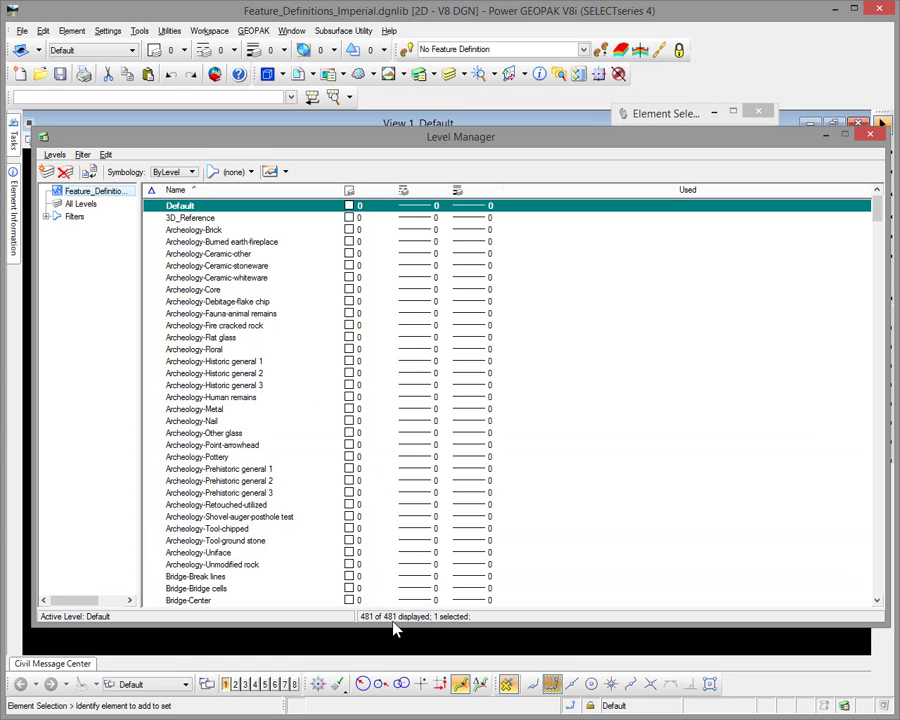
click(54, 155)
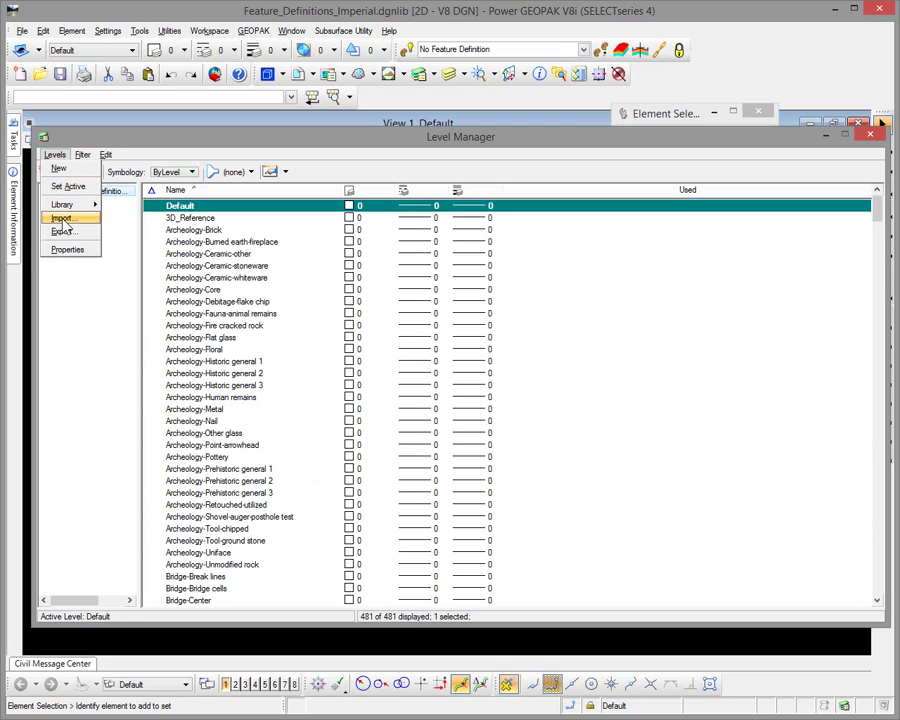
click(62, 220)
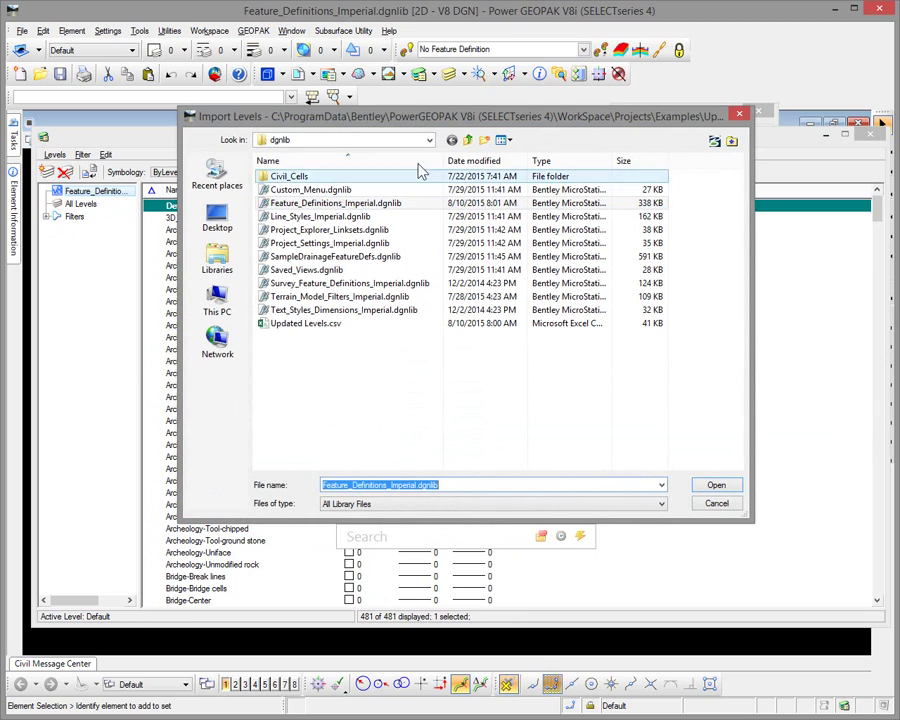
click(429, 141)
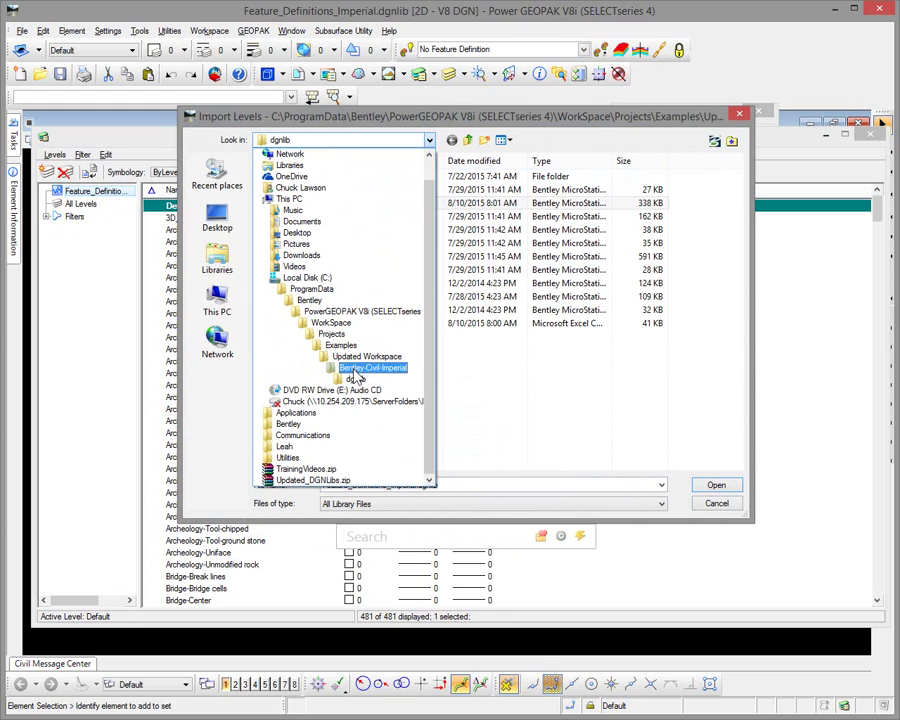
click(356, 381)
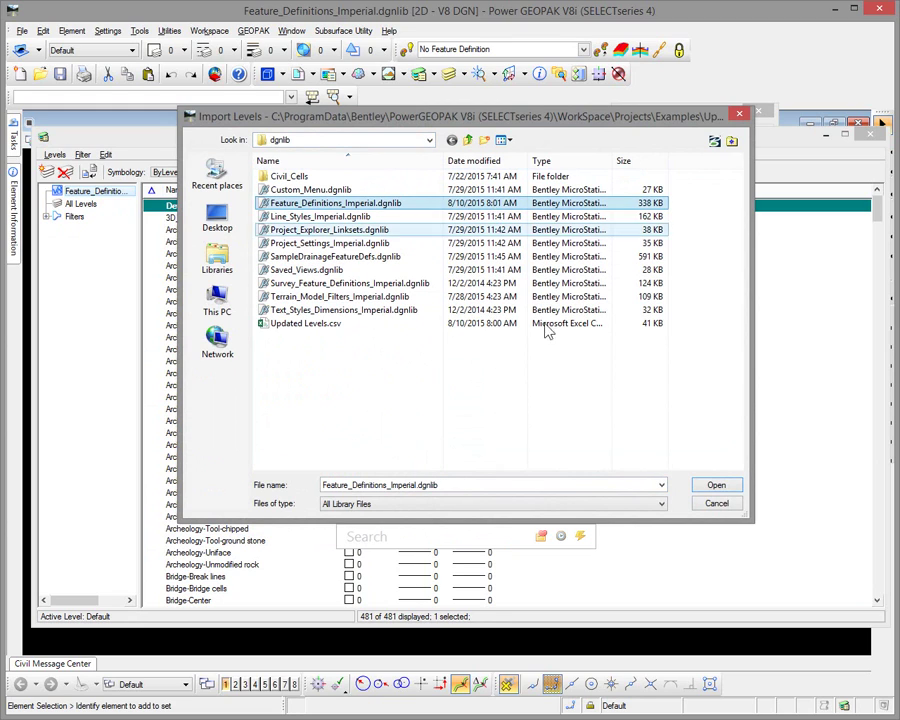
click(708, 488)
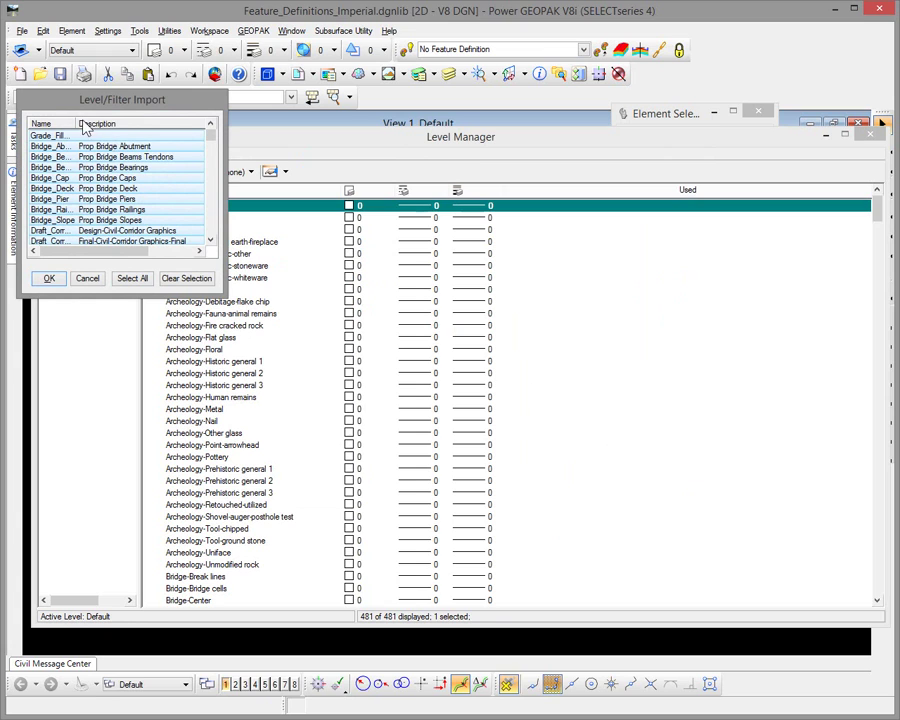
Widen the Name column, review the Rail levels, and import them, raising the count from 481 to 496
drag(73, 119, 118, 122)
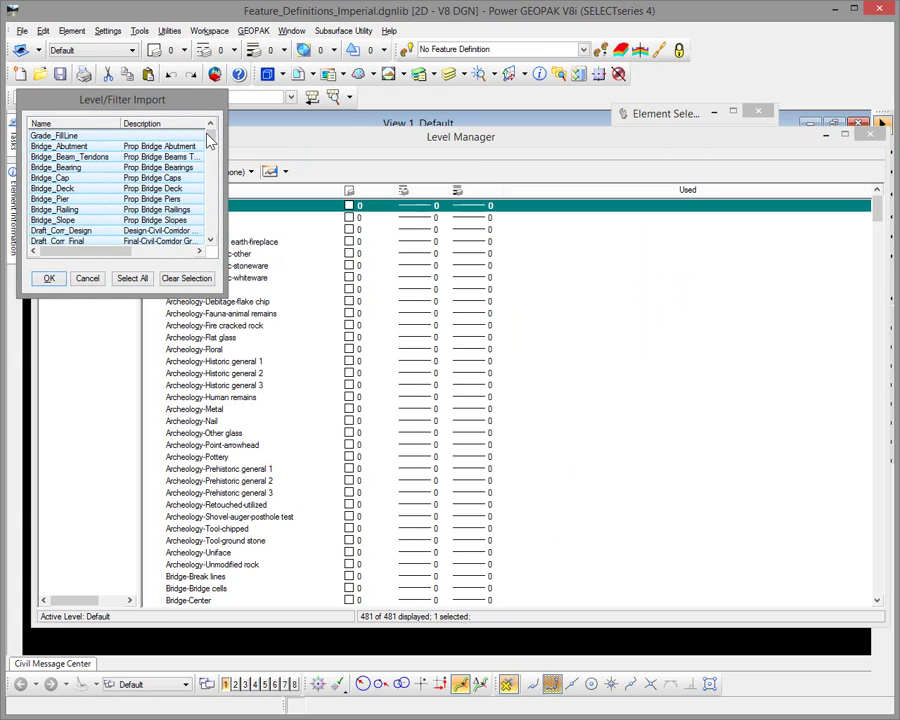
drag(210, 140, 219, 235)
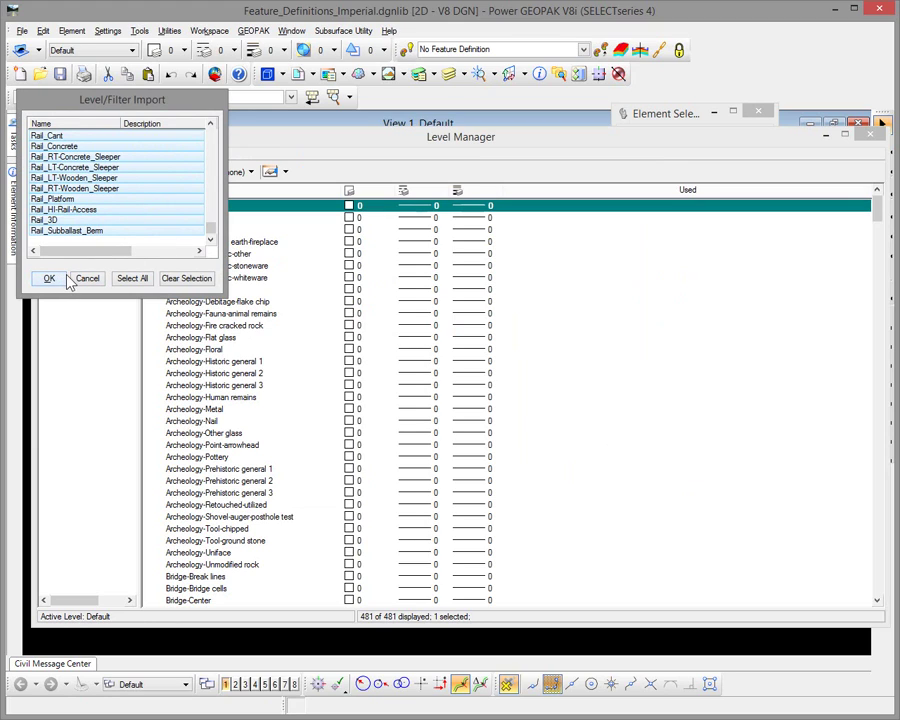
click(211, 124)
click(211, 124)
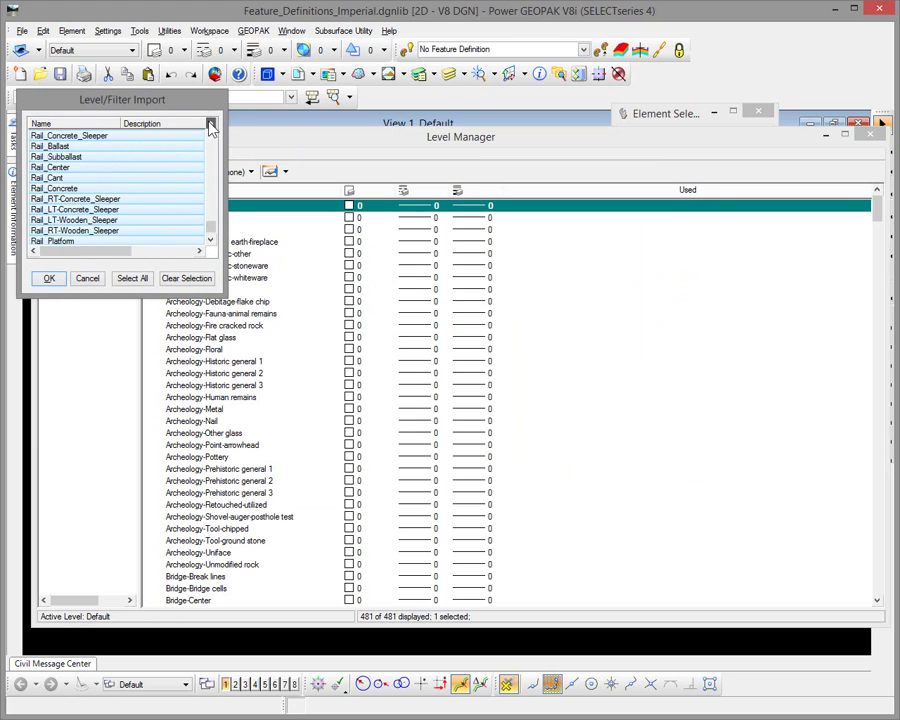
click(211, 124)
click(211, 124)
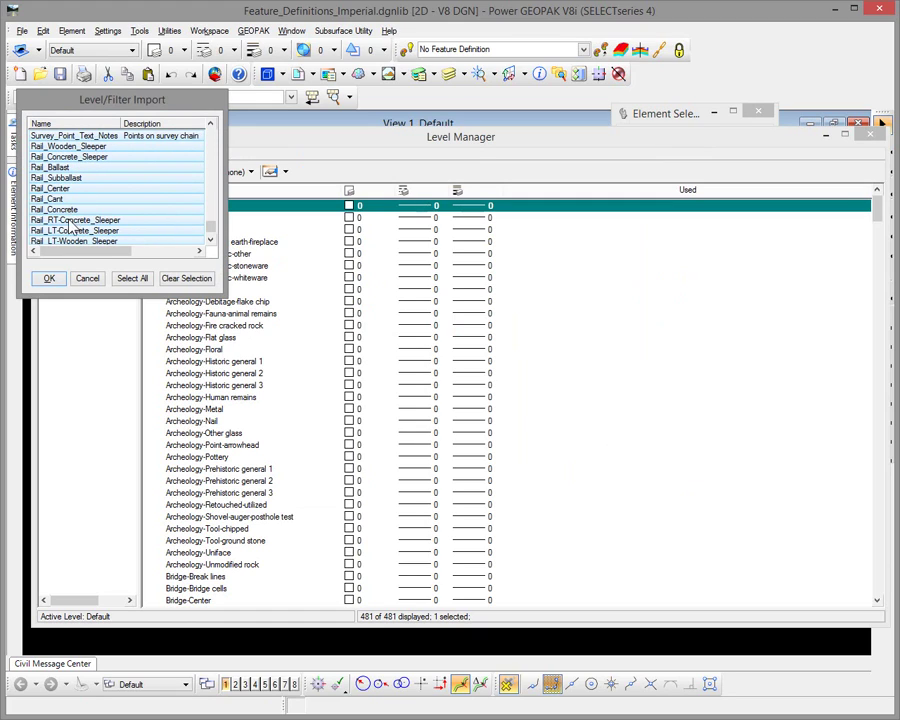
click(211, 240)
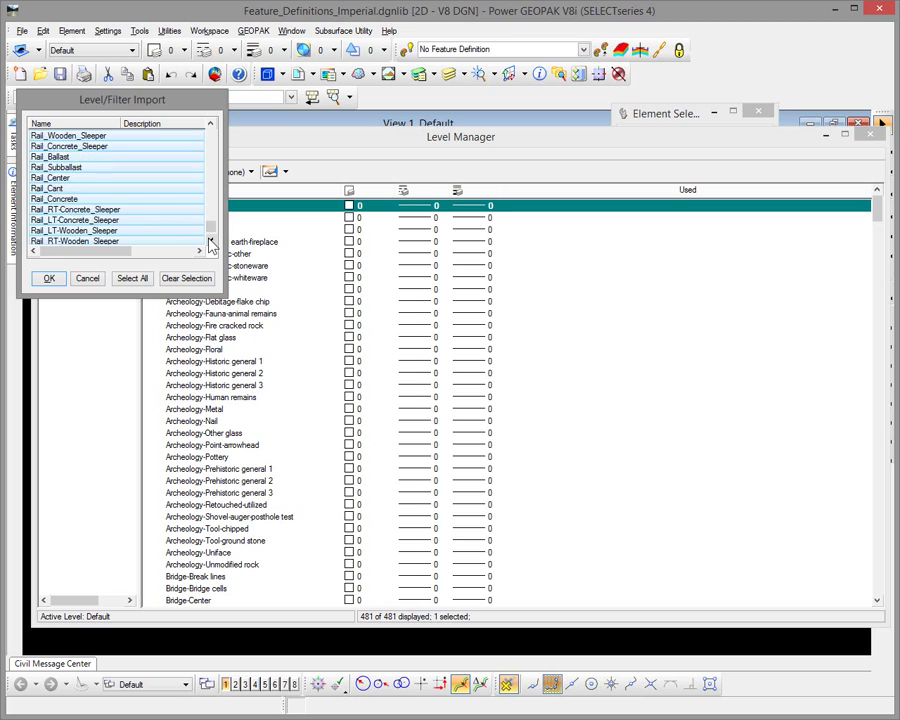
click(211, 240)
click(211, 240)
click(211, 240)
click(211, 240)
click(211, 240)
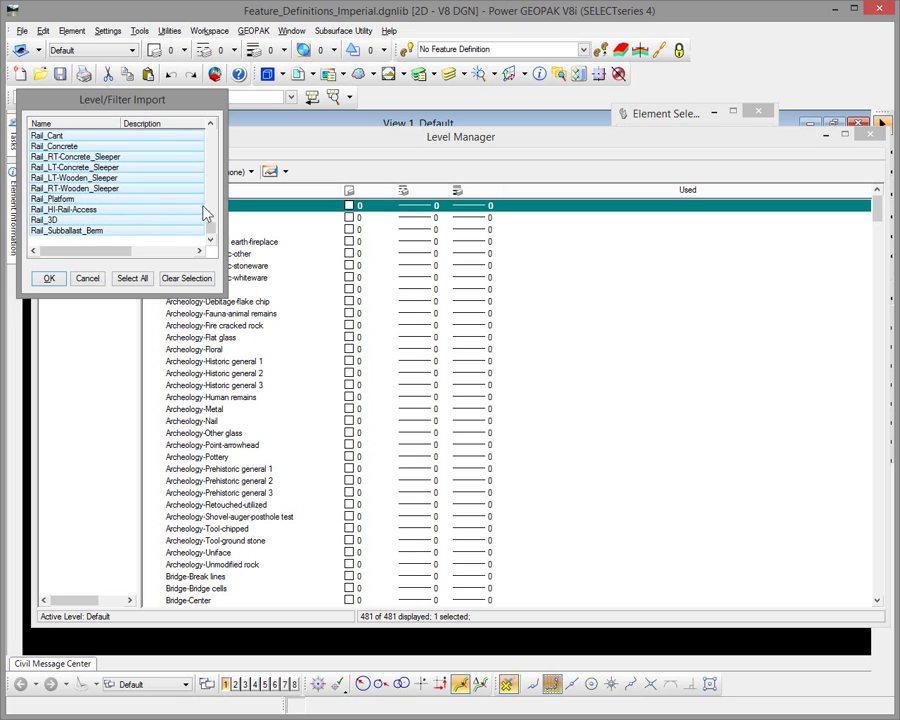
double_click(211, 124)
click(211, 124)
double_click(211, 124)
double_click(211, 124)
double_click(211, 124)
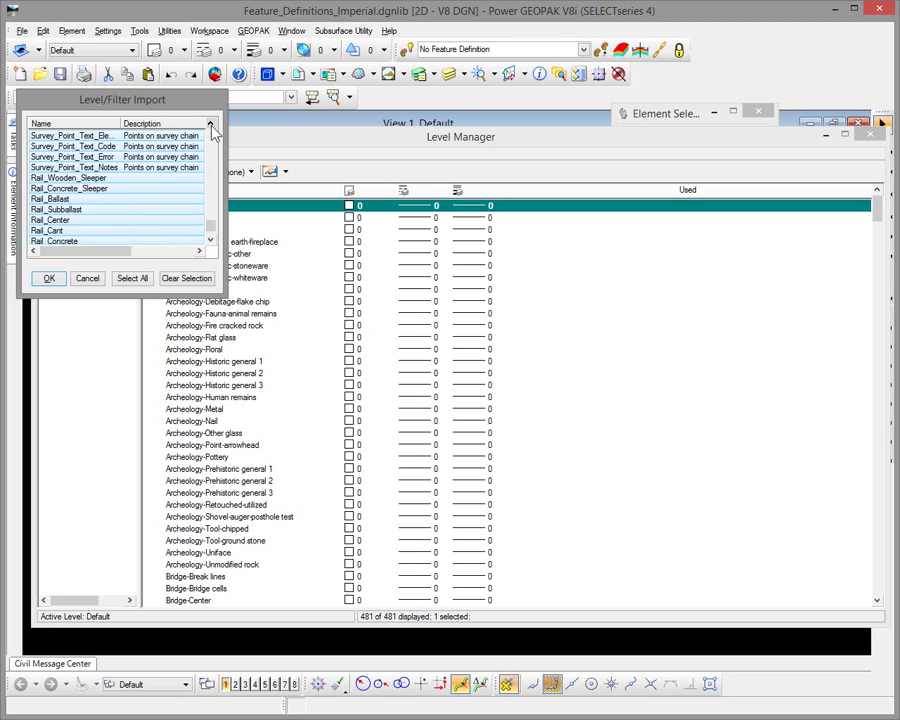
click(211, 124)
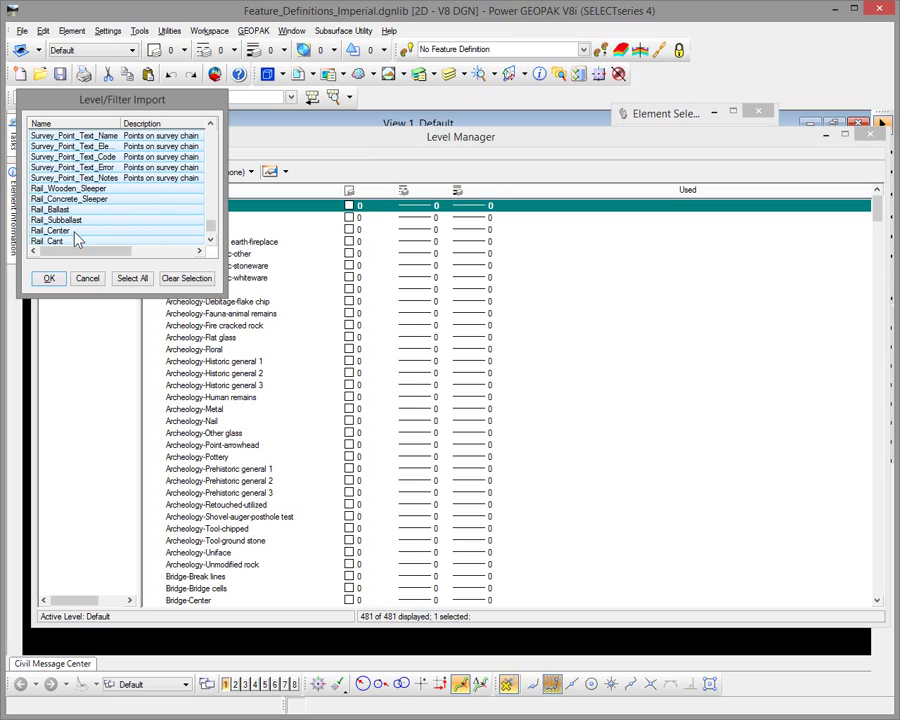
click(50, 279)
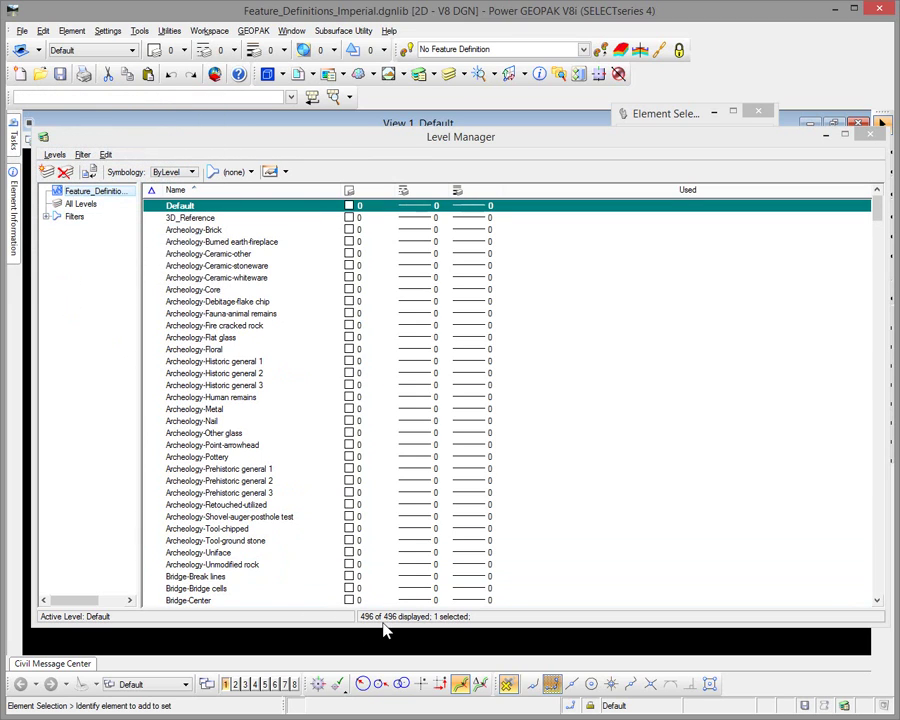
Check the workspace preferences, then save the imported levels in Feature_Definitions_Imperial.dgnlib
click(209, 30)
click(205, 48)
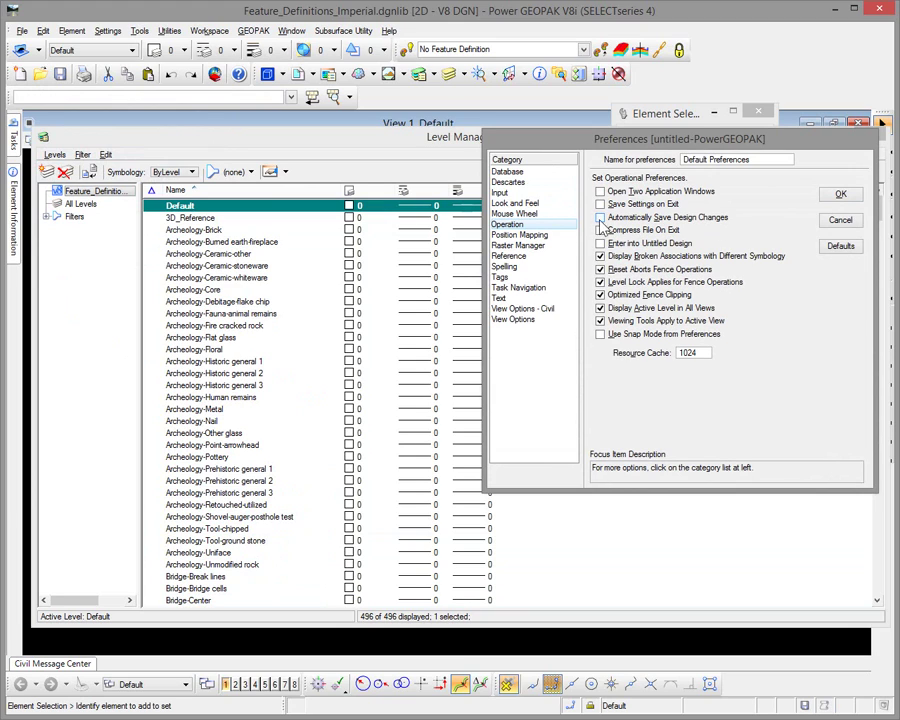
click(841, 197)
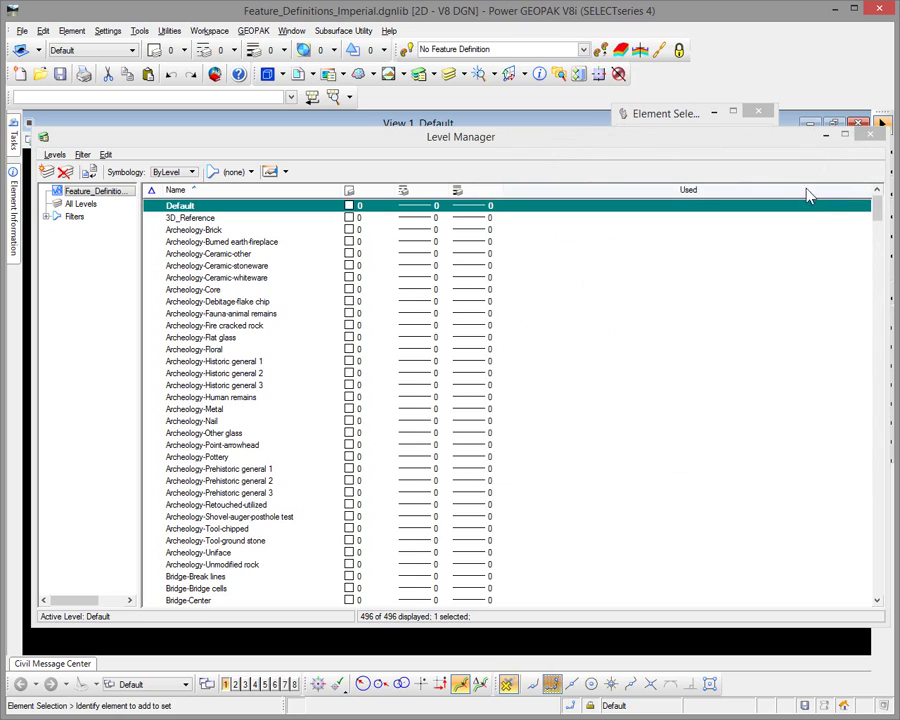
click(61, 75)
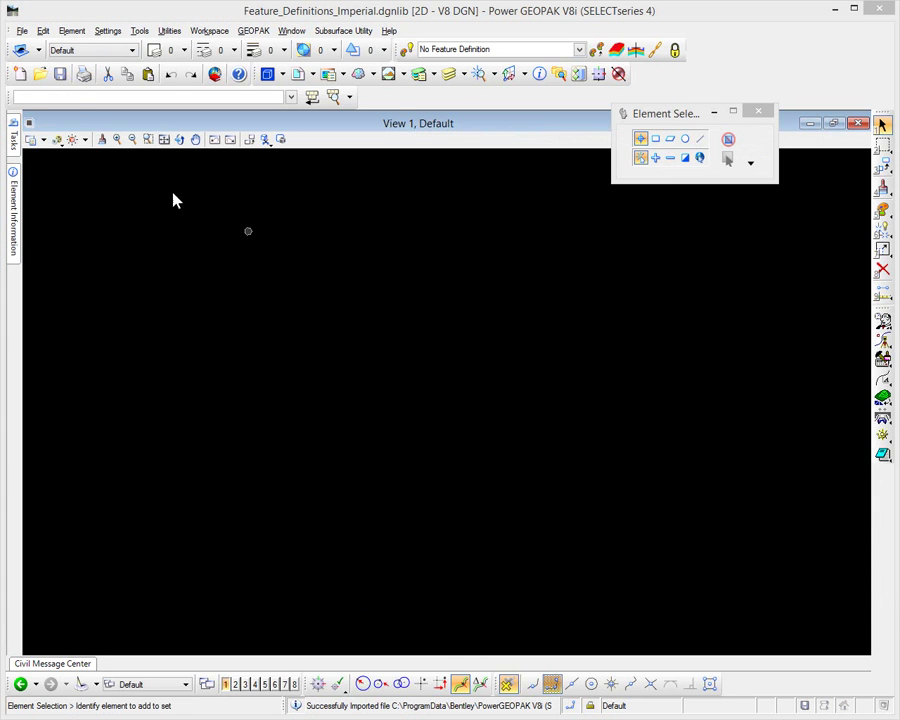
click(22, 31)
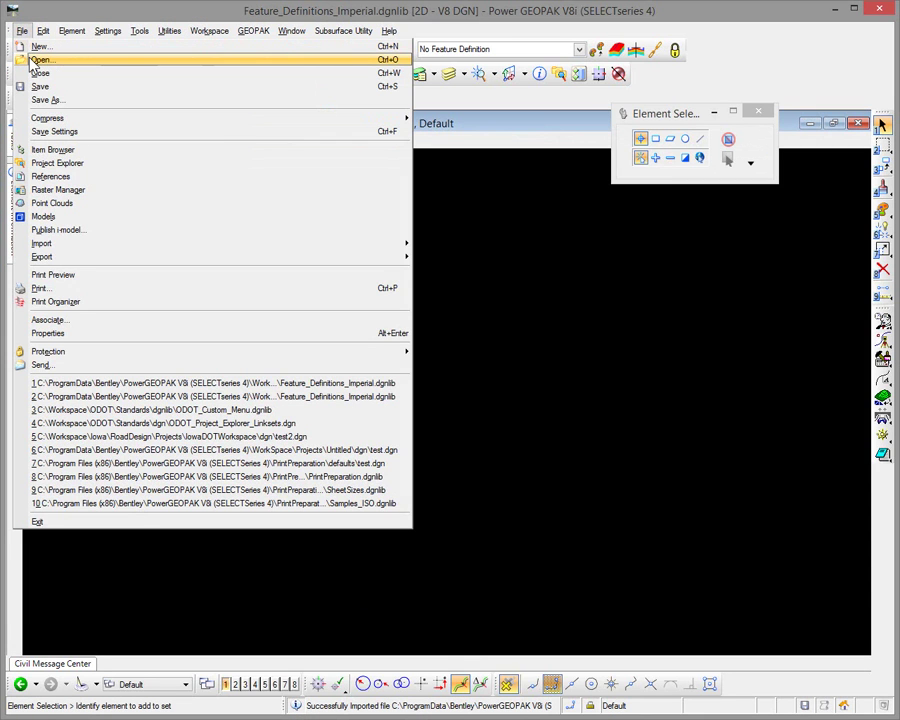
Open Updated Workspace\Bentley-Civil-Imperial\dgnlib\Feature_Definitions_Imperial.dgnlib
click(38, 60)
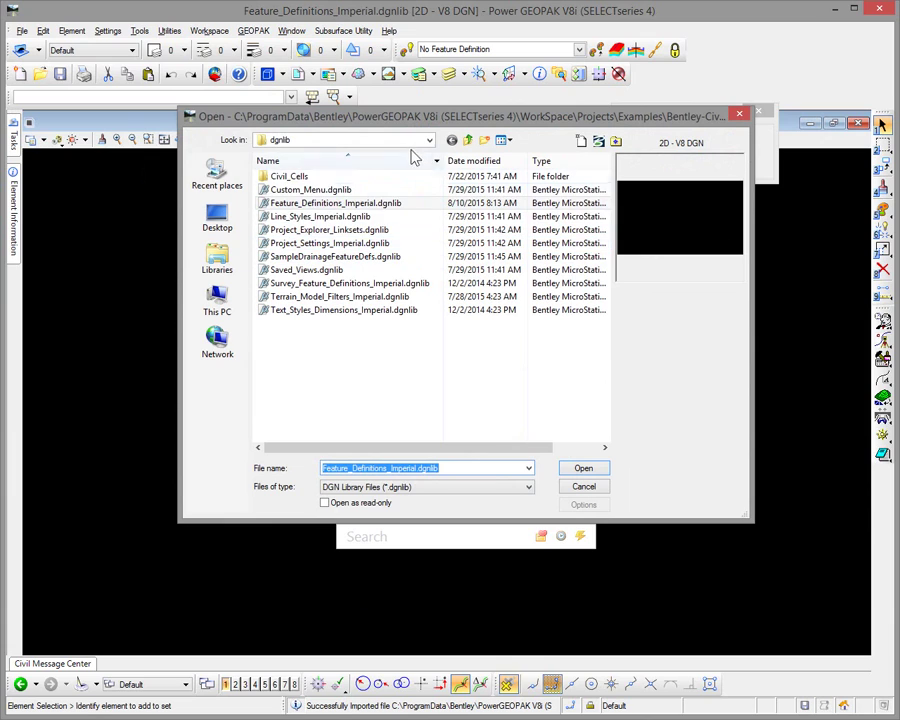
click(431, 141)
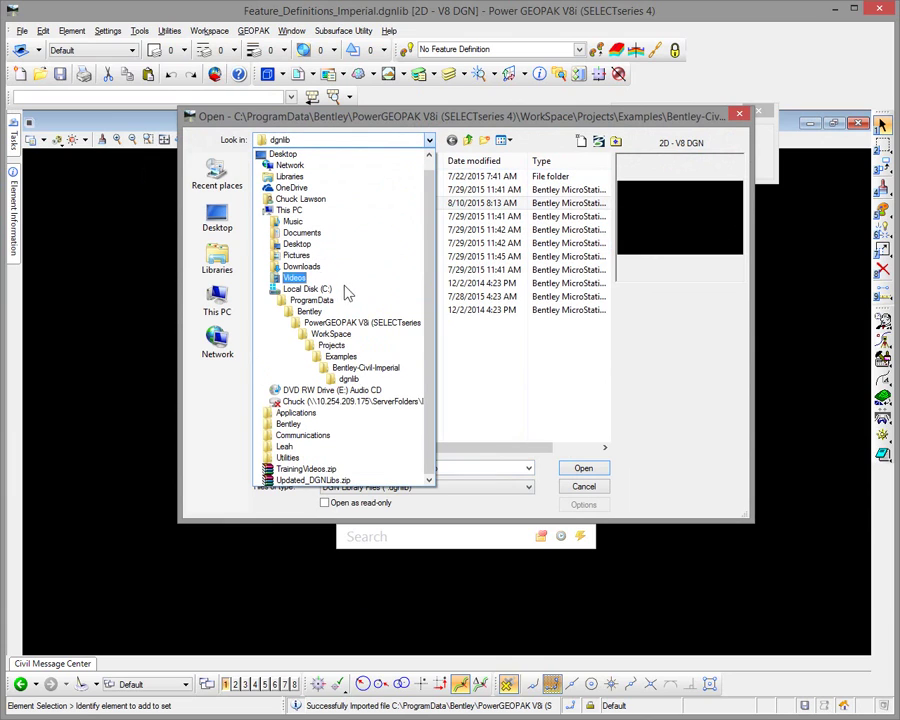
click(340, 357)
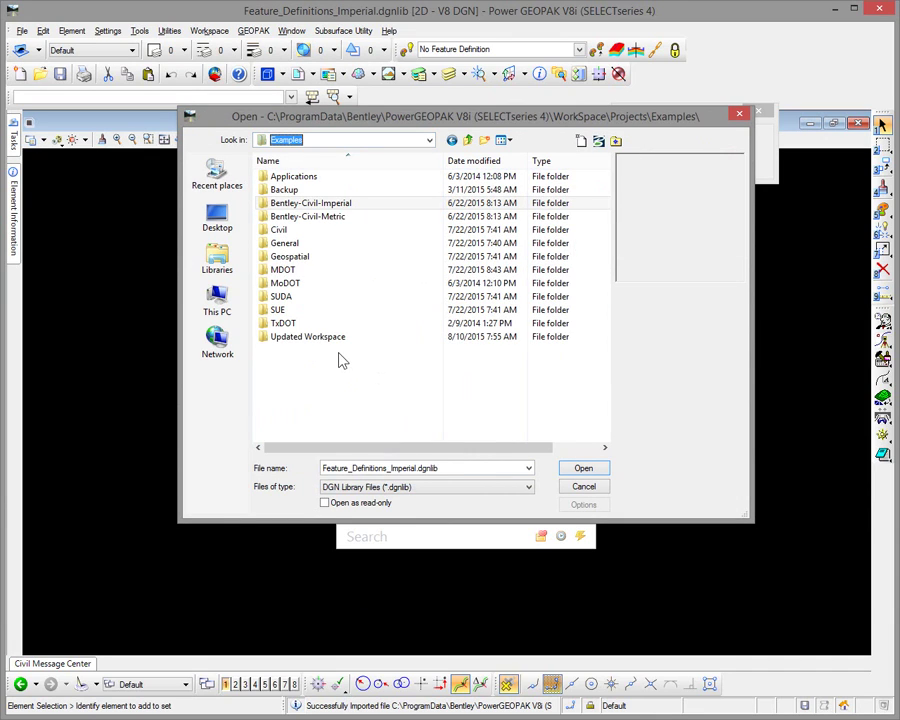
double_click(318, 340)
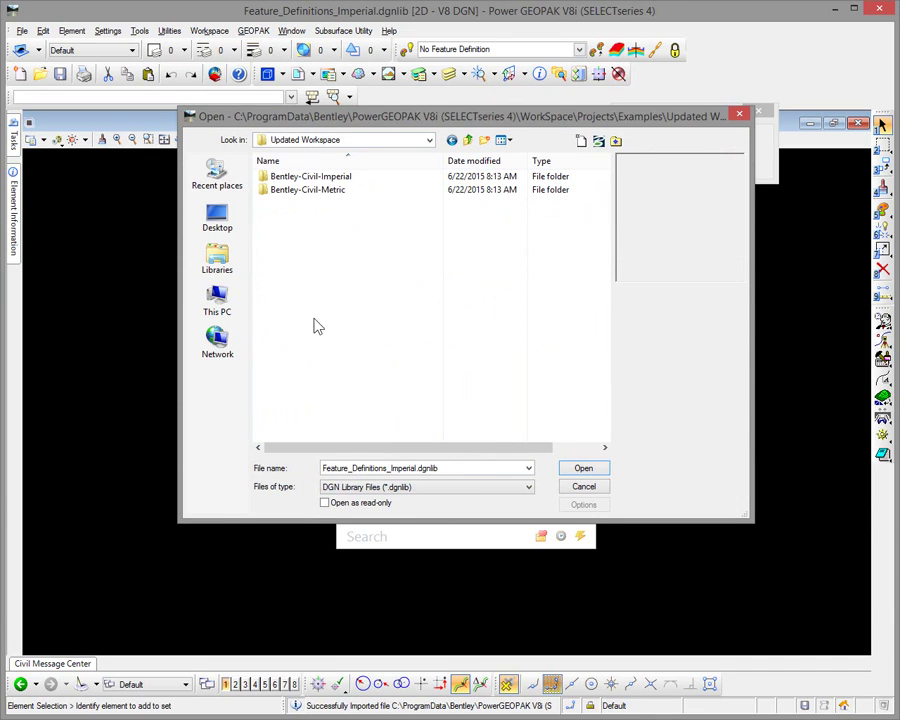
double_click(275, 177)
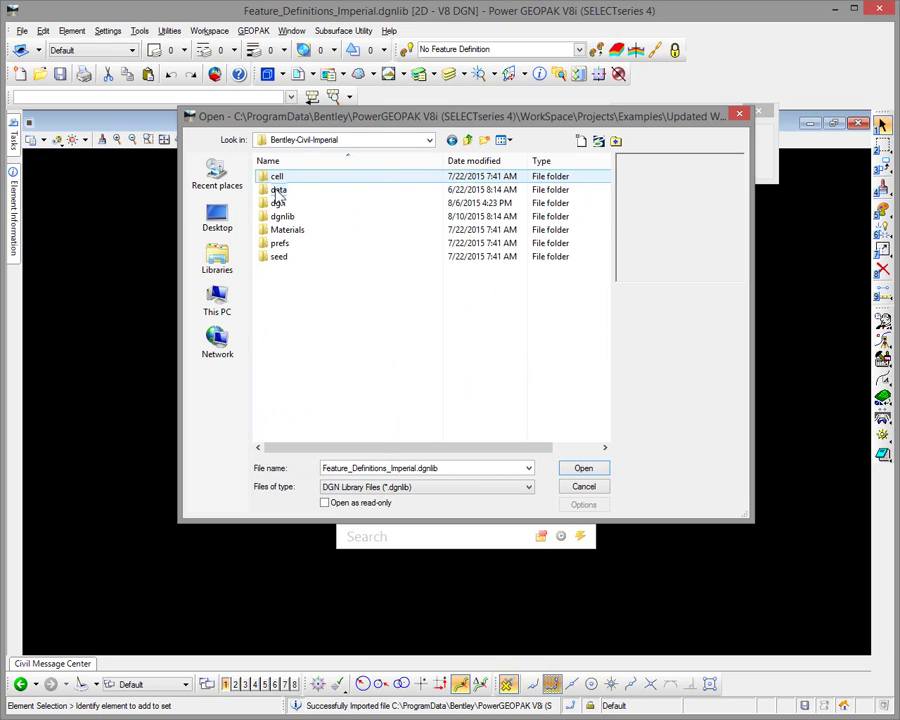
double_click(280, 217)
click(285, 204)
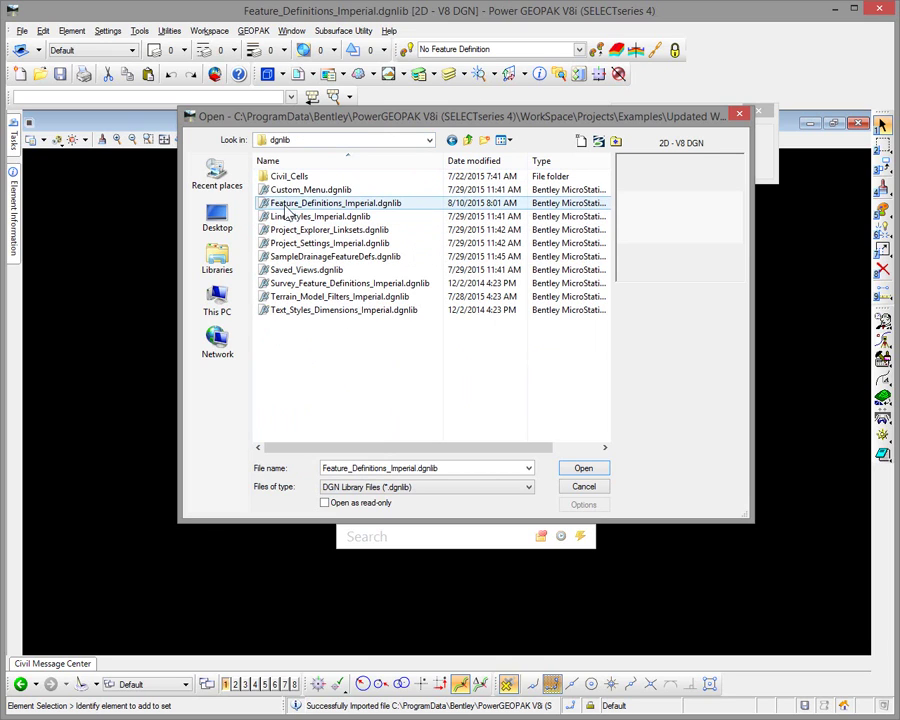
click(590, 470)
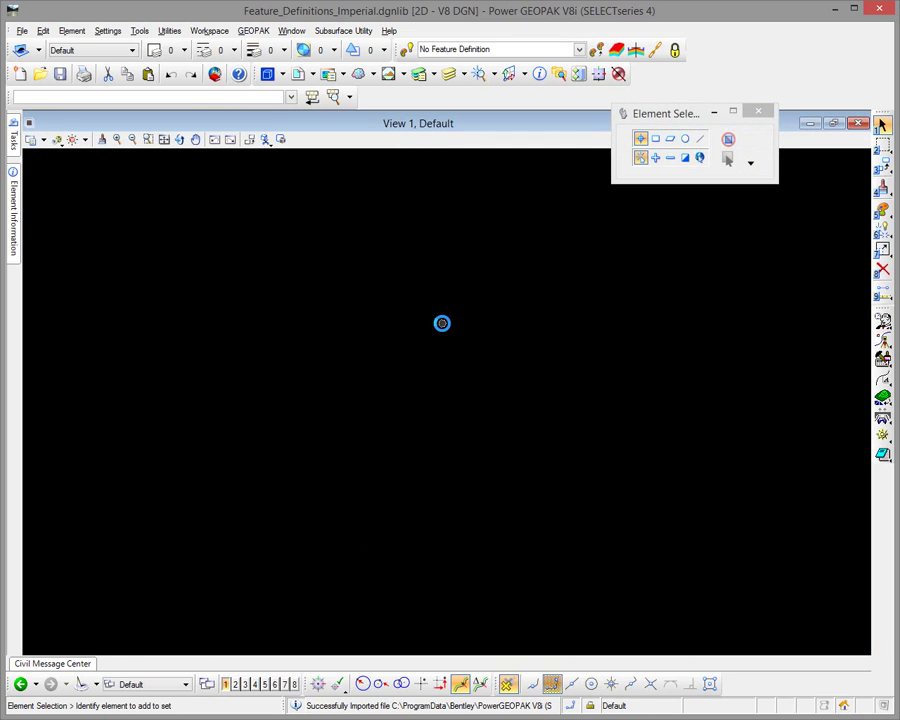
Expand the Feature_Definitions_Imperial.dgnlib tree in Element Templates and start an XML export
click(72, 31)
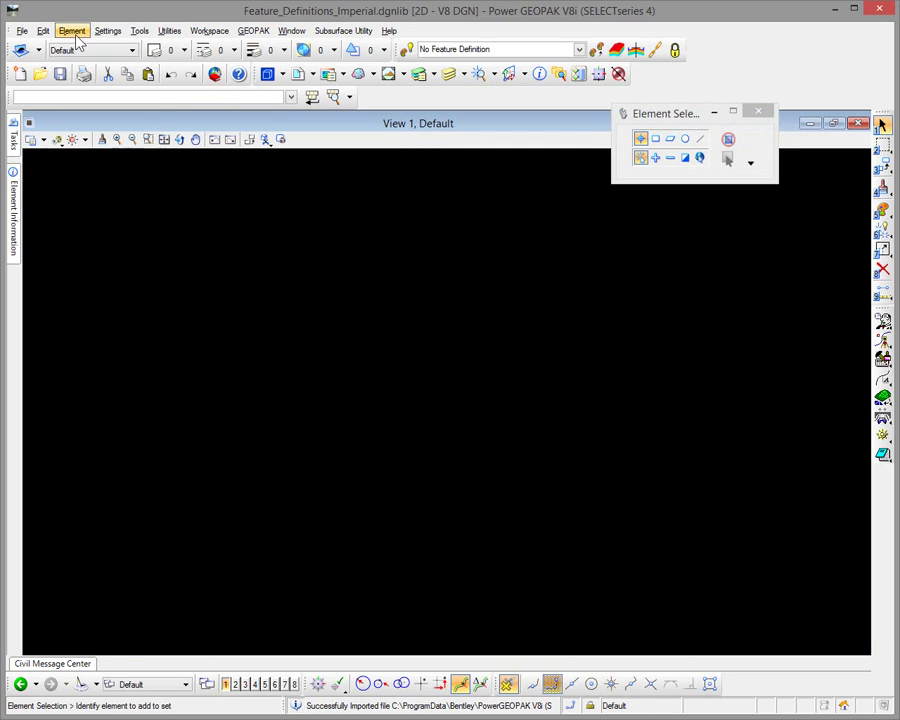
click(102, 164)
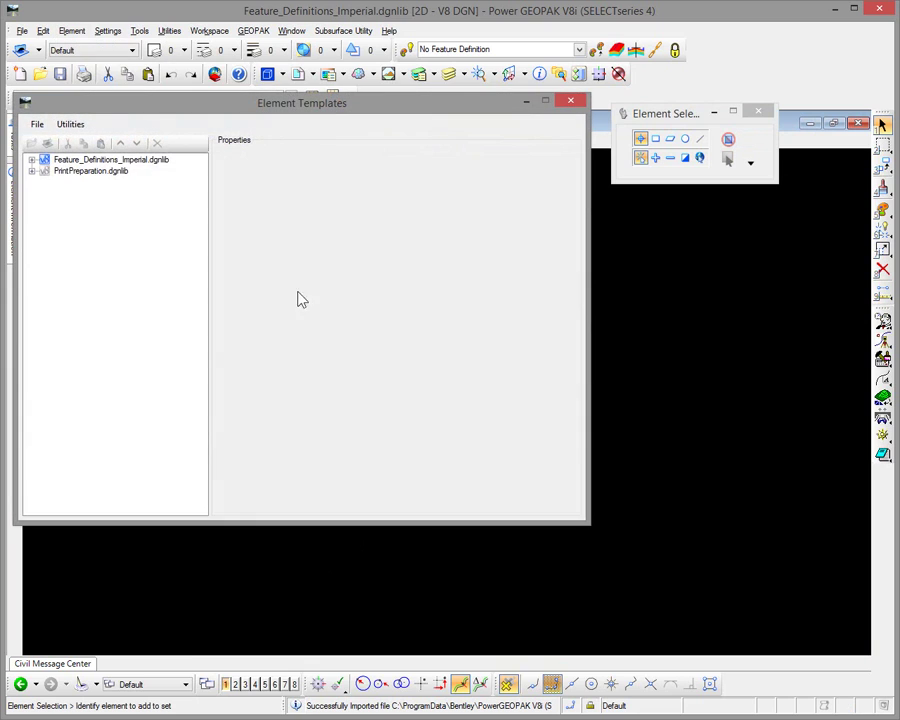
click(32, 160)
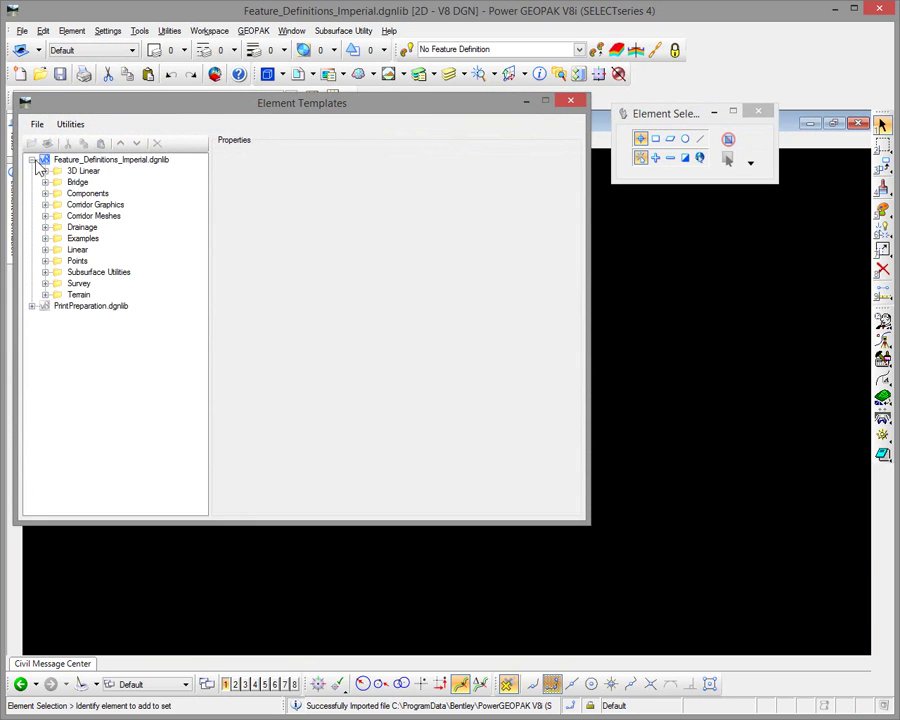
click(37, 124)
mouse_move(500, 156)
click(560, 158)
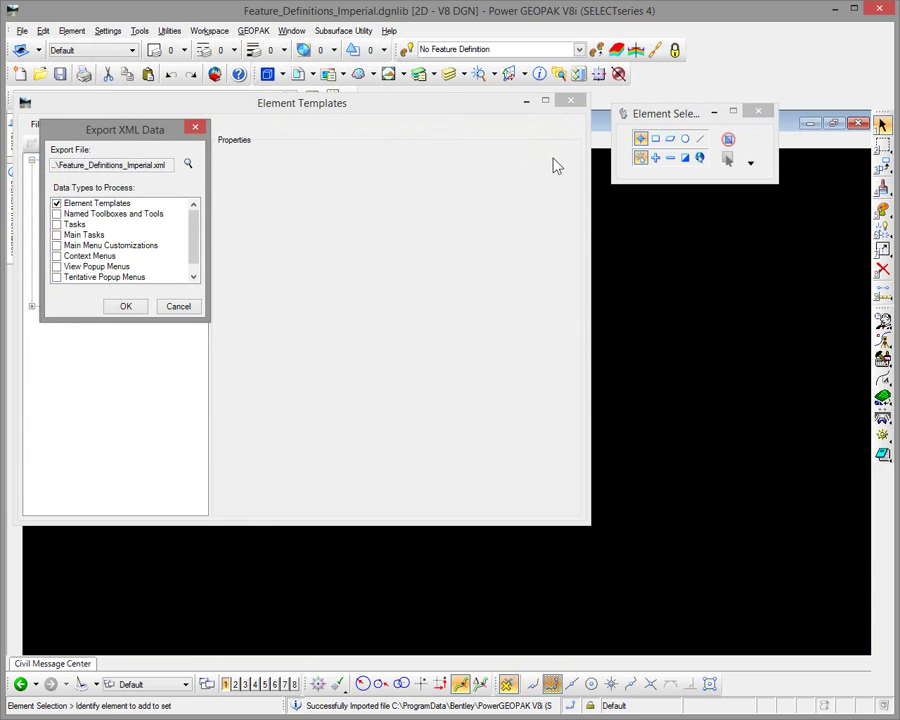
Export to Examples\Bentley-Civil-Imperial\dgnlib, overwriting the existing Feature_Definitions_Imperial.xml
click(188, 164)
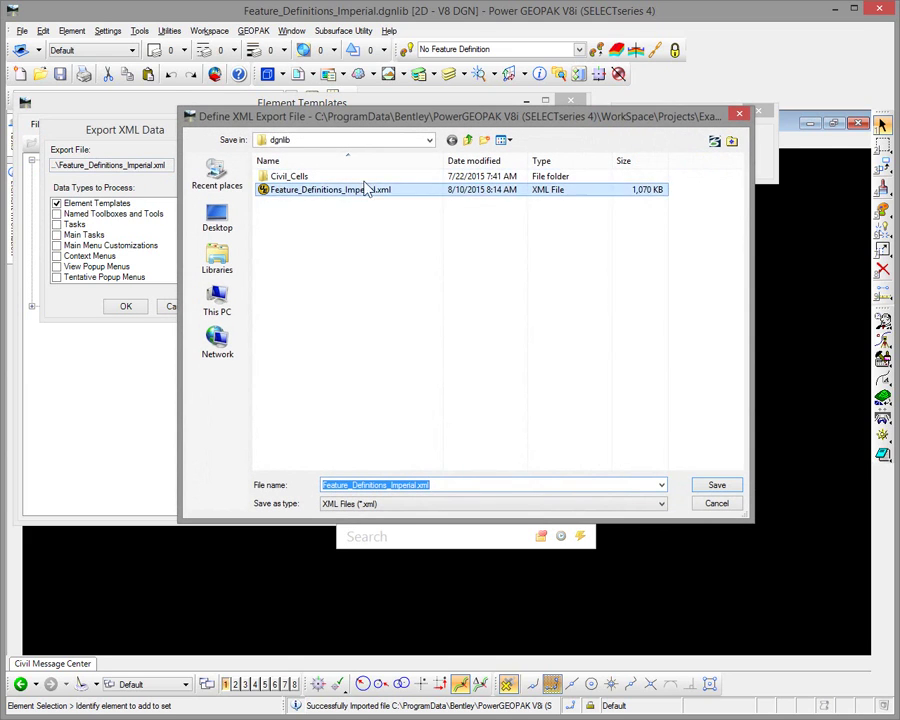
click(429, 141)
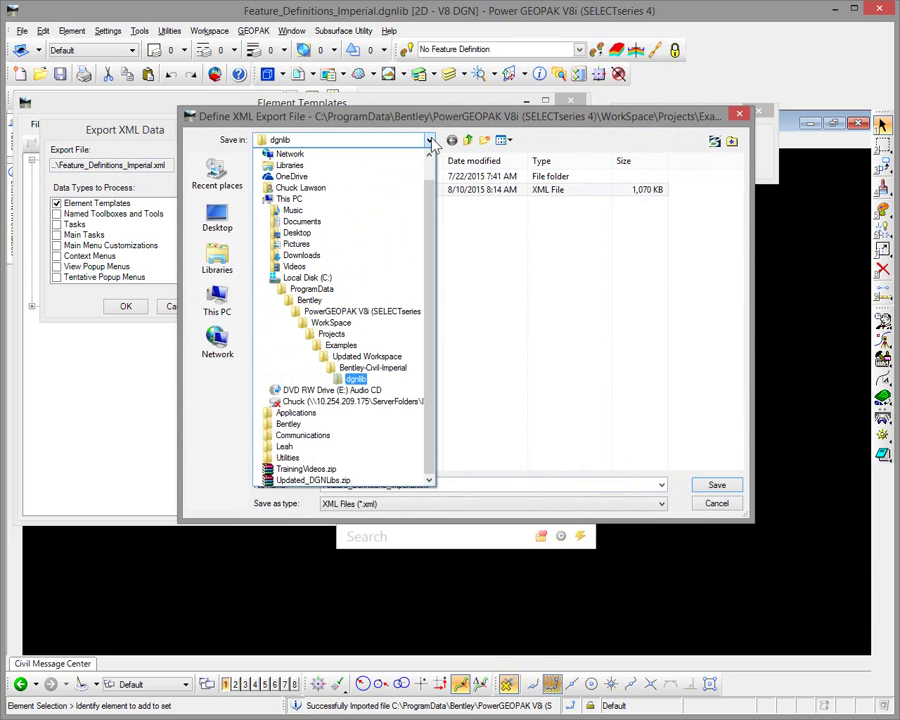
click(341, 346)
double_click(308, 204)
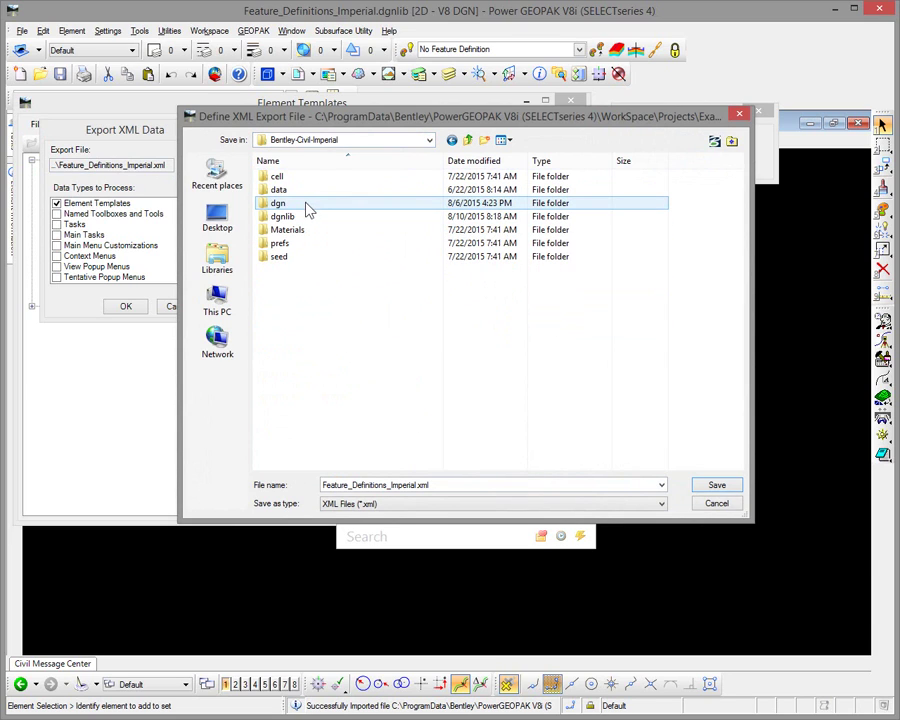
double_click(296, 217)
double_click(301, 197)
click(726, 386)
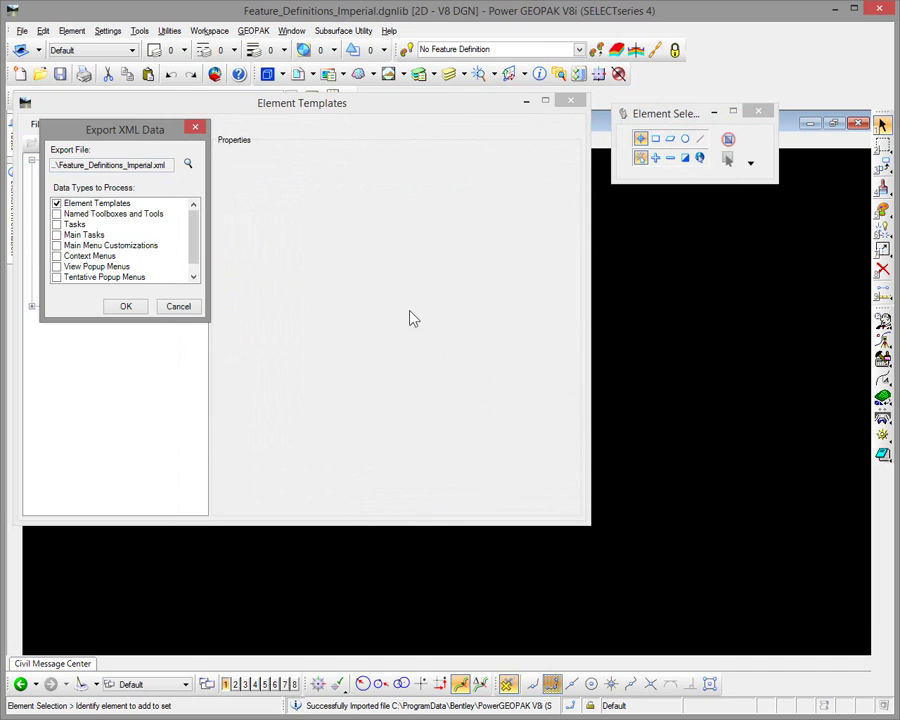
click(138, 312)
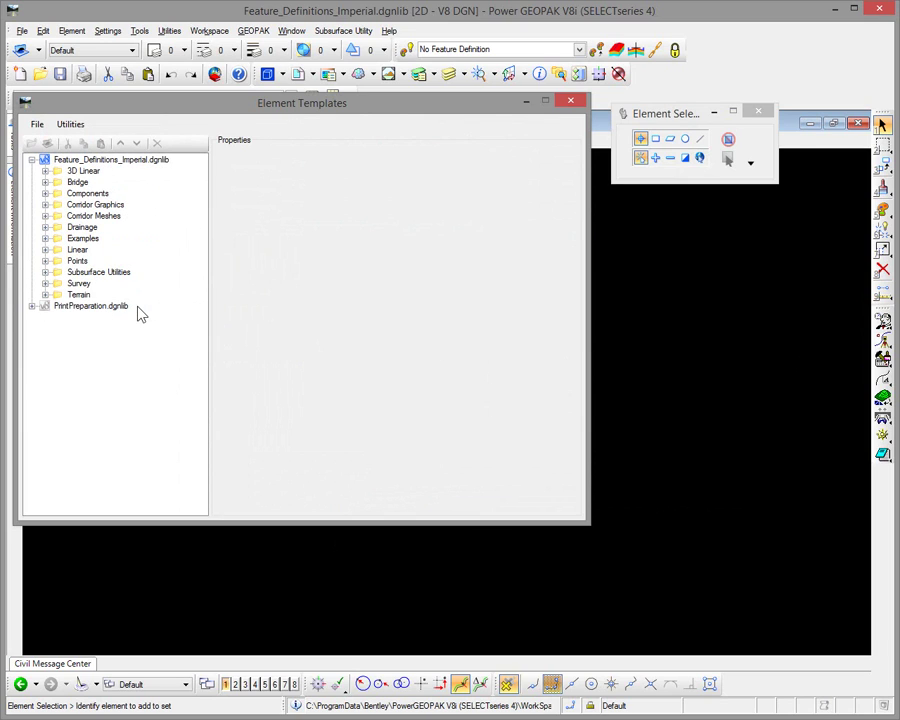
Close Element Templates and reopen the project's Examples\Bentley-Civil-Imperial\dgnlib\Feature_Definitions_Imperial.dgnlib
click(570, 104)
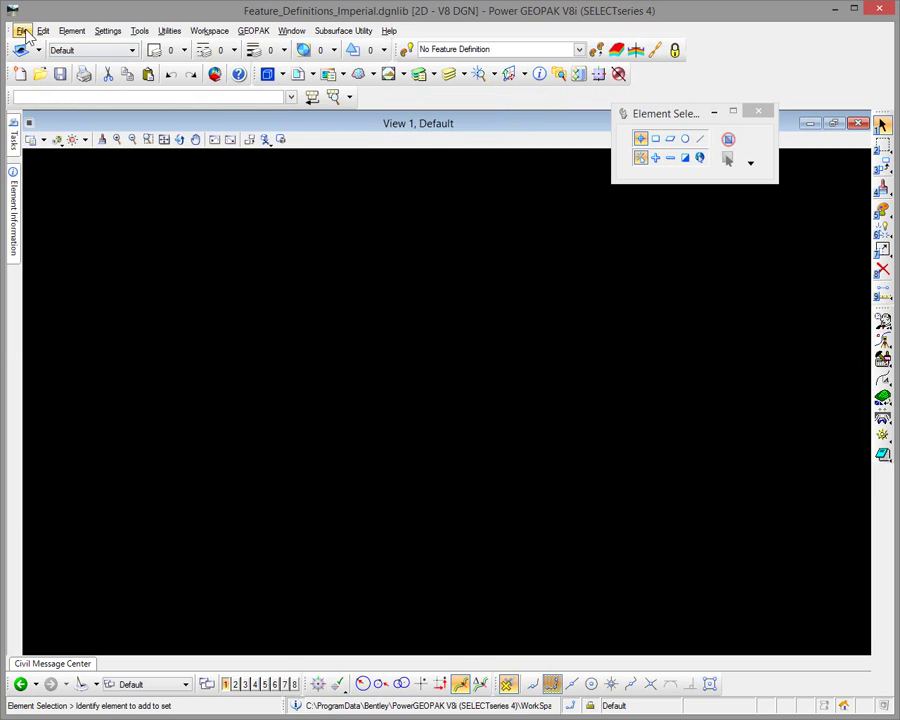
click(22, 30)
click(40, 58)
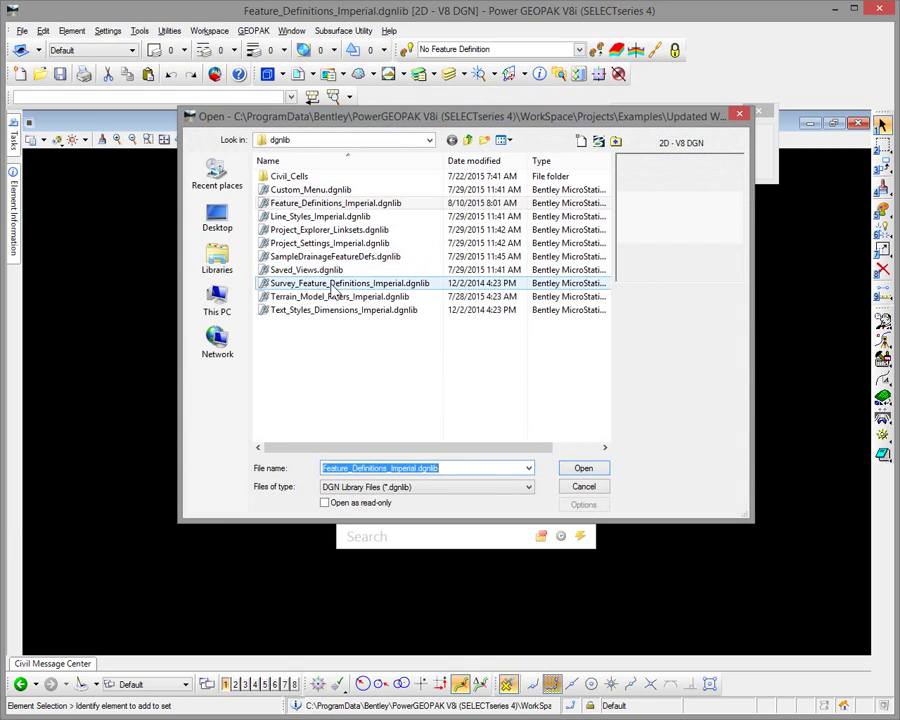
click(467, 141)
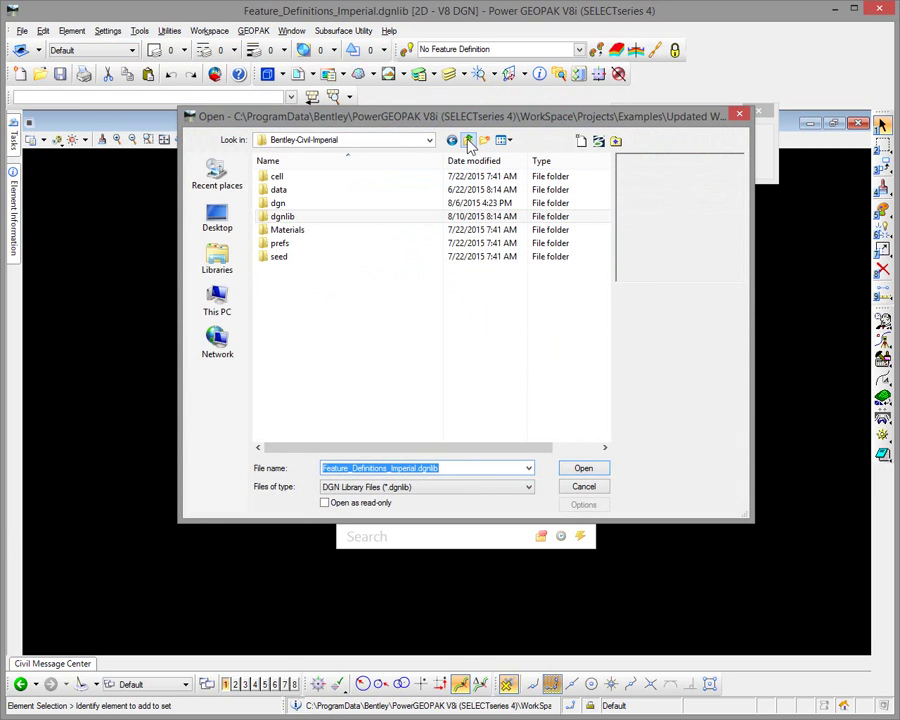
click(467, 141)
click(429, 140)
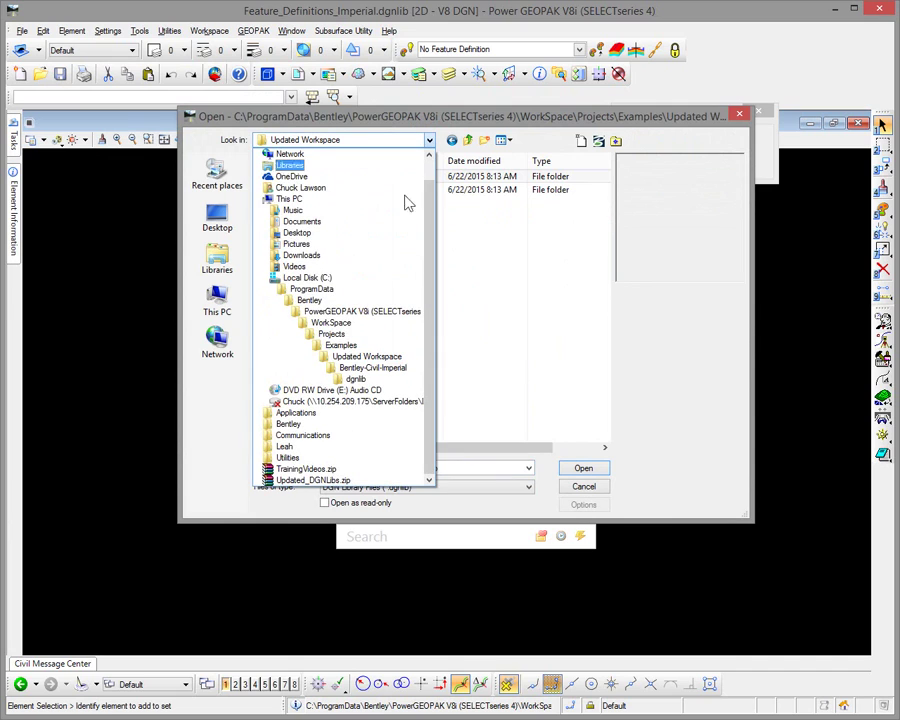
click(340, 345)
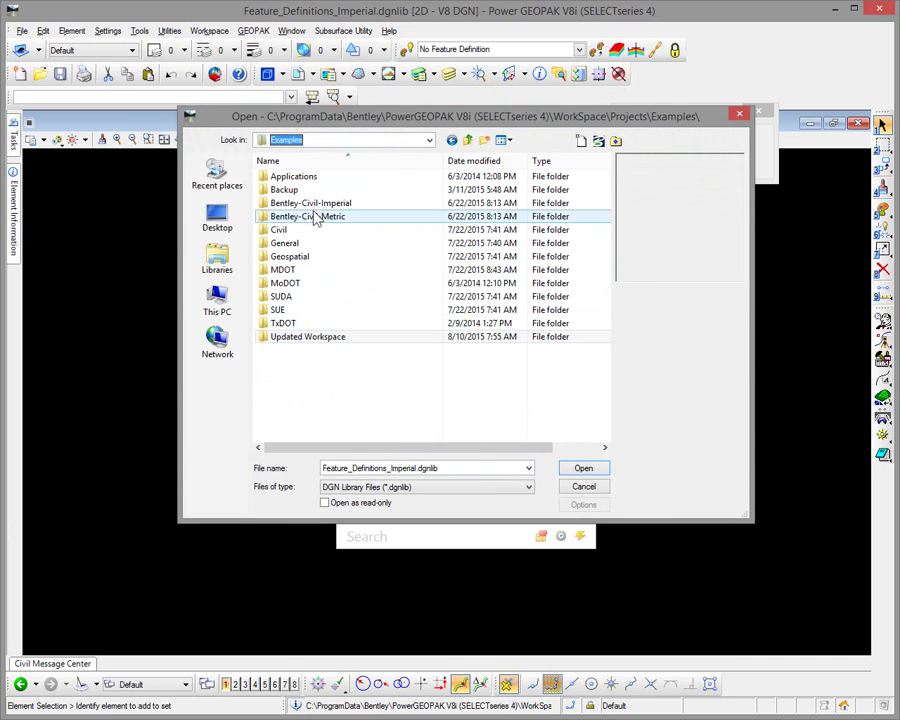
double_click(282, 203)
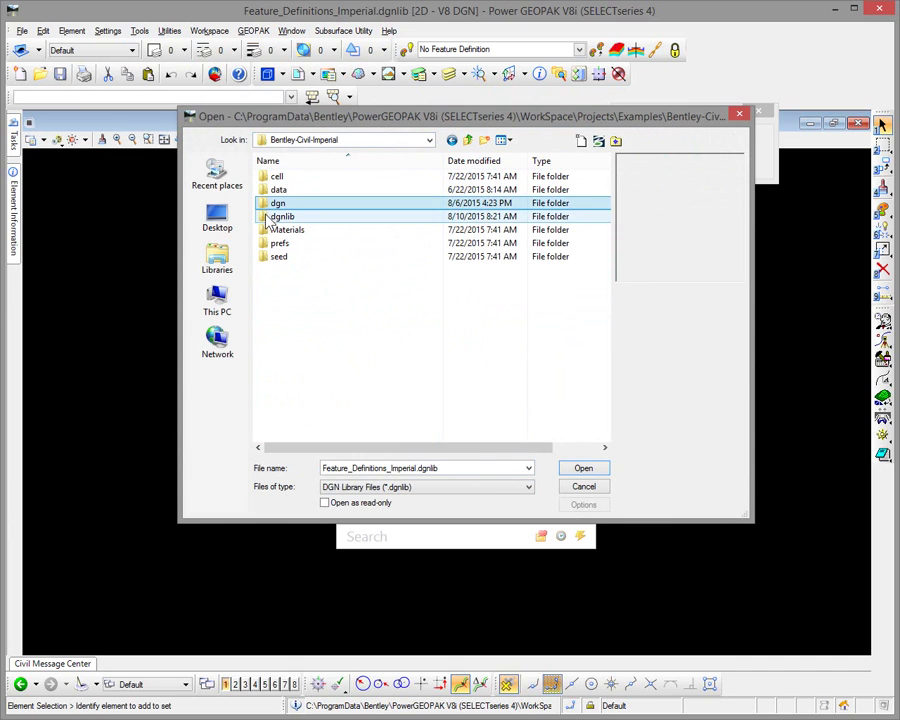
double_click(272, 217)
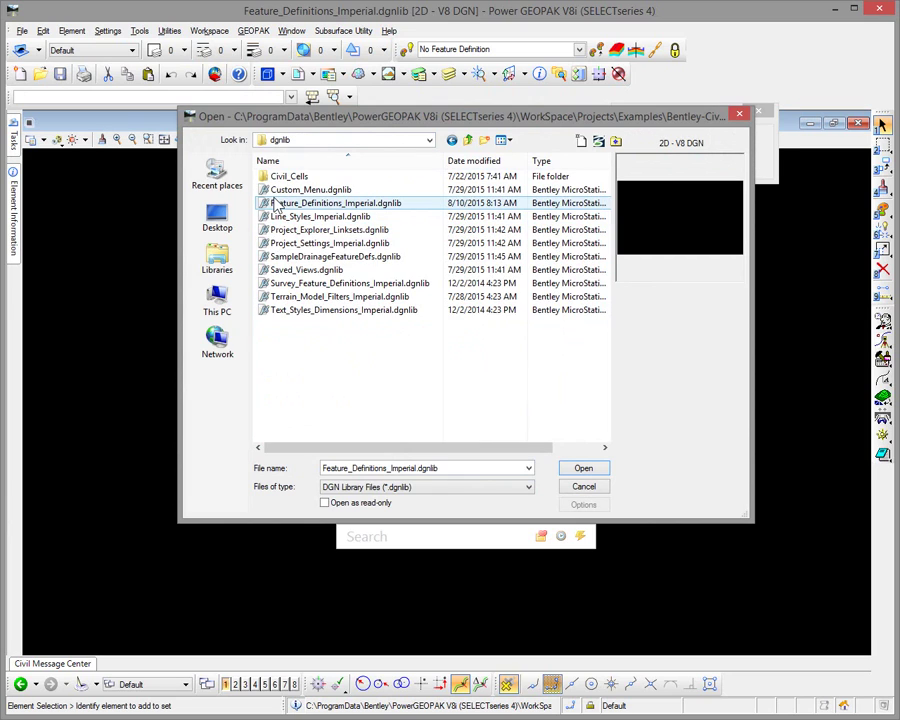
double_click(275, 202)
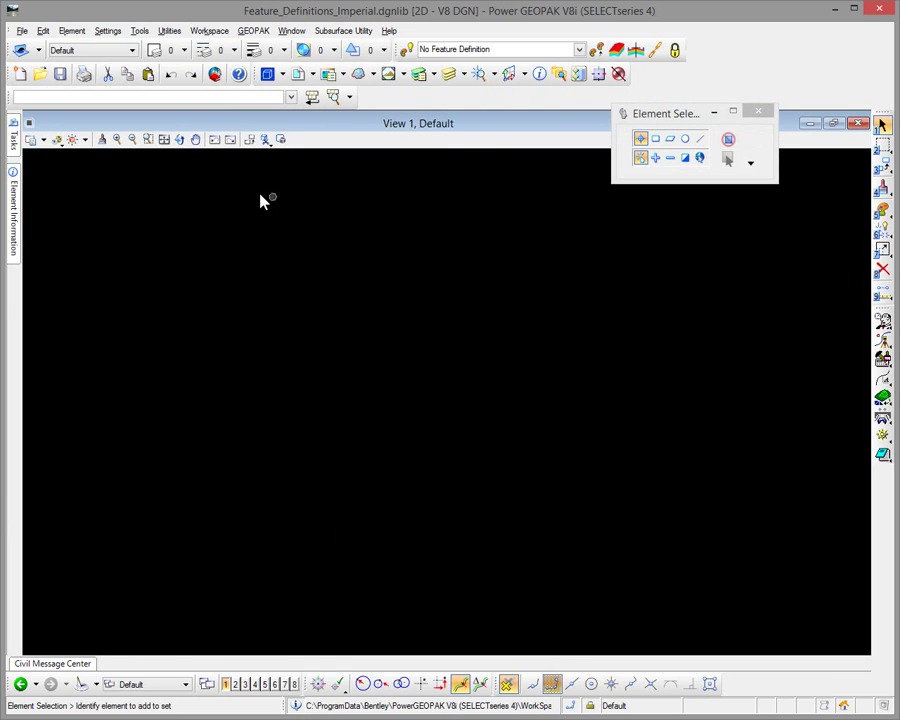
click(73, 33)
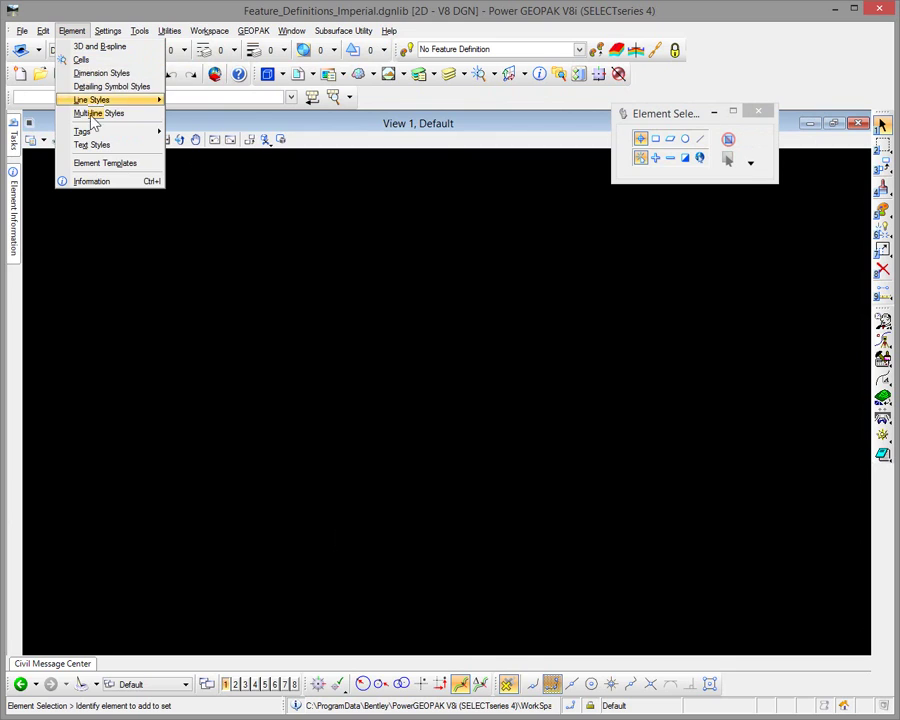
Import element templates from the dgnlib folder's Feature_Definitions_Imperial.xml, adding groups like Linear(1)
click(95, 162)
click(119, 208)
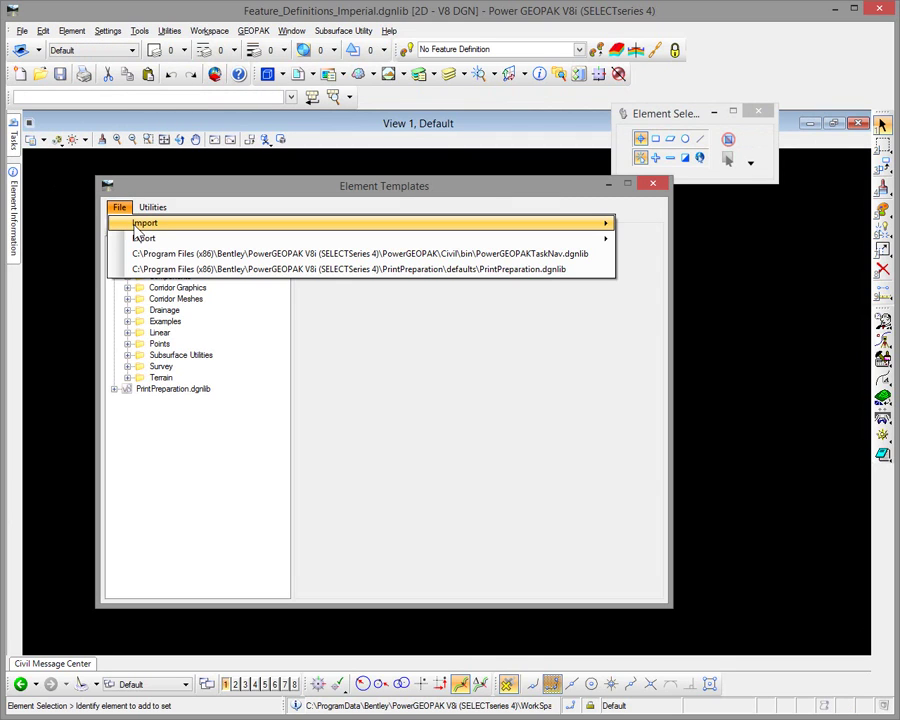
mouse_move(137, 229)
click(652, 247)
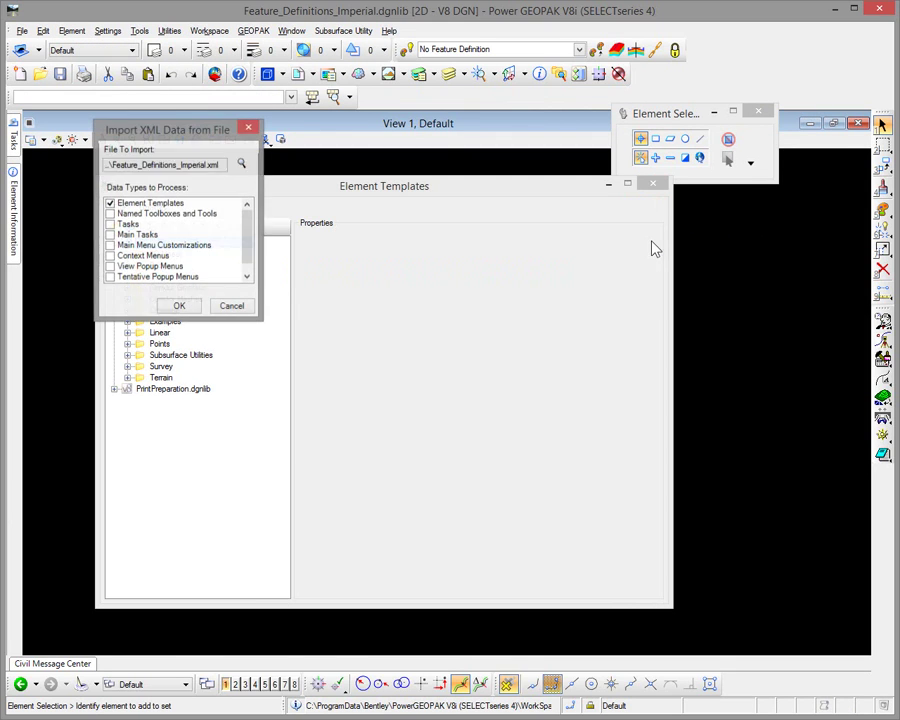
click(243, 166)
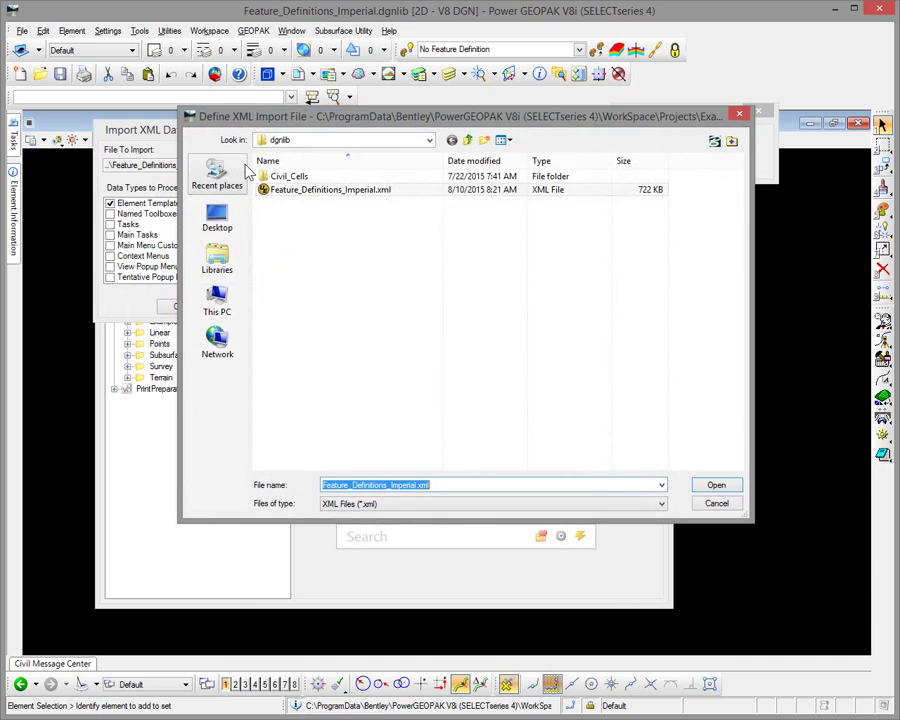
click(429, 141)
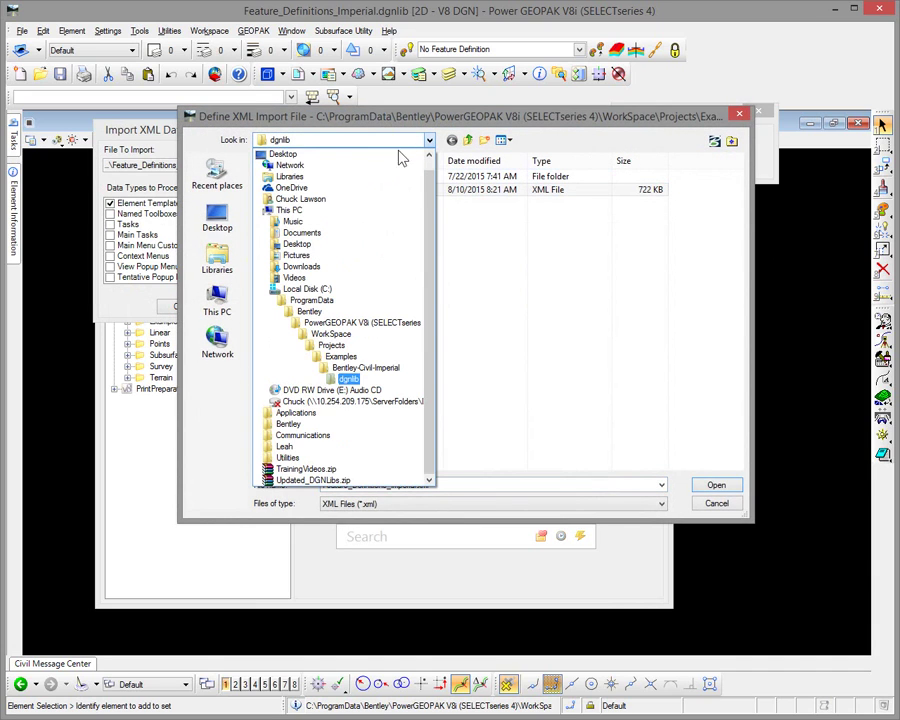
click(346, 379)
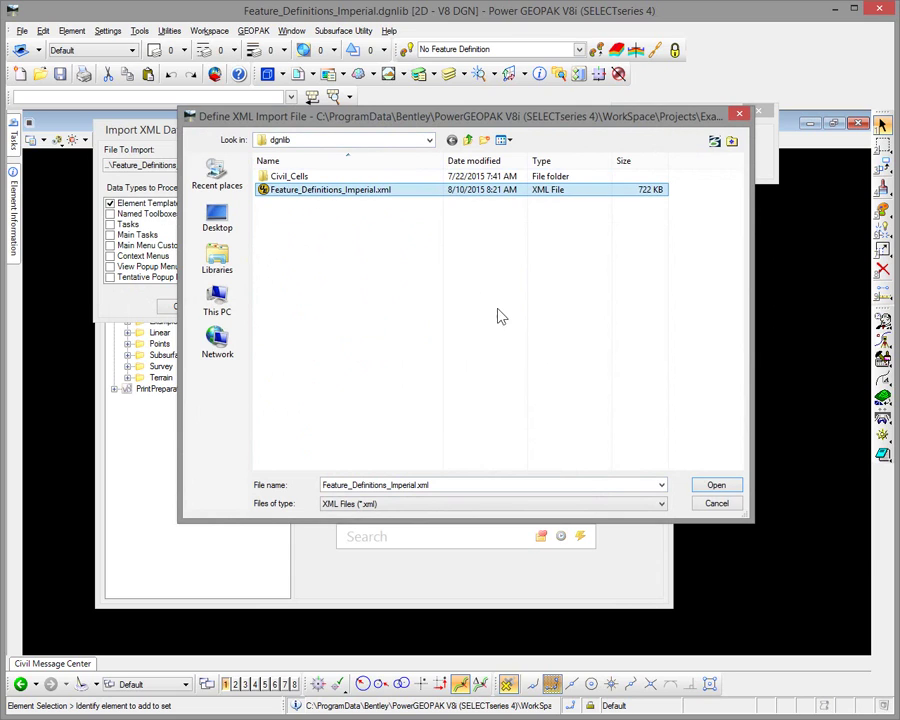
click(716, 485)
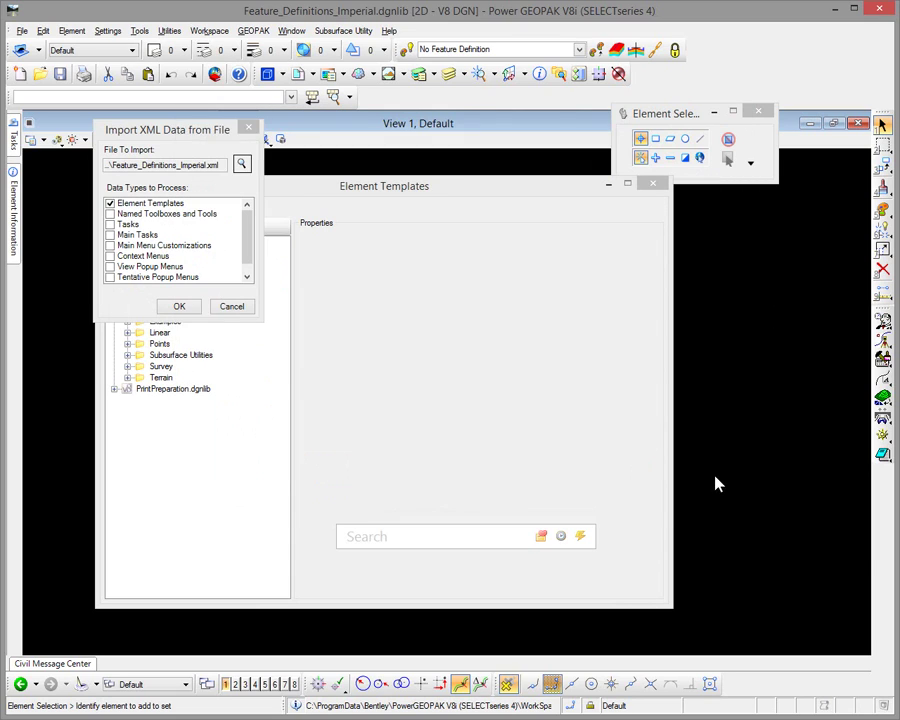
click(180, 307)
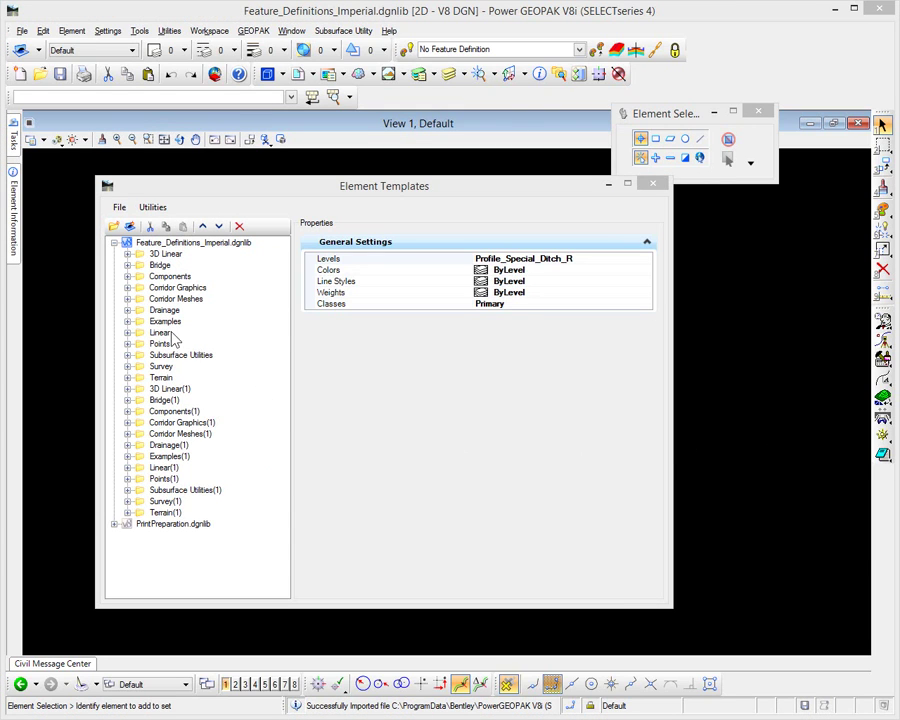
In Linear(1), select the Rail templates from Rail_3D through Rail_Wooden_Sleeper and copy them
click(127, 332)
drag(286, 312, 287, 255)
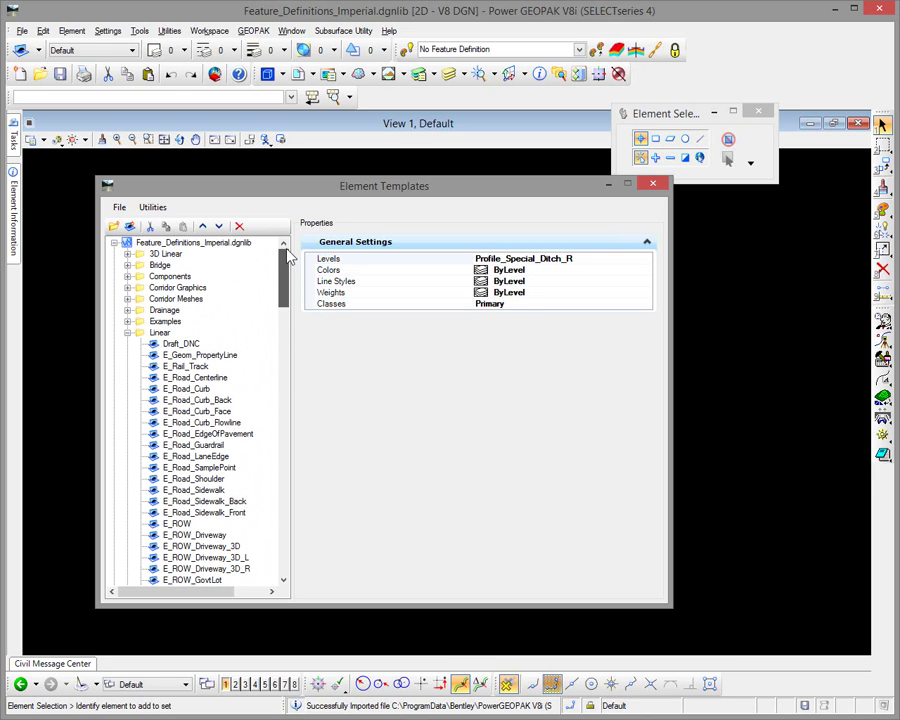
click(127, 333)
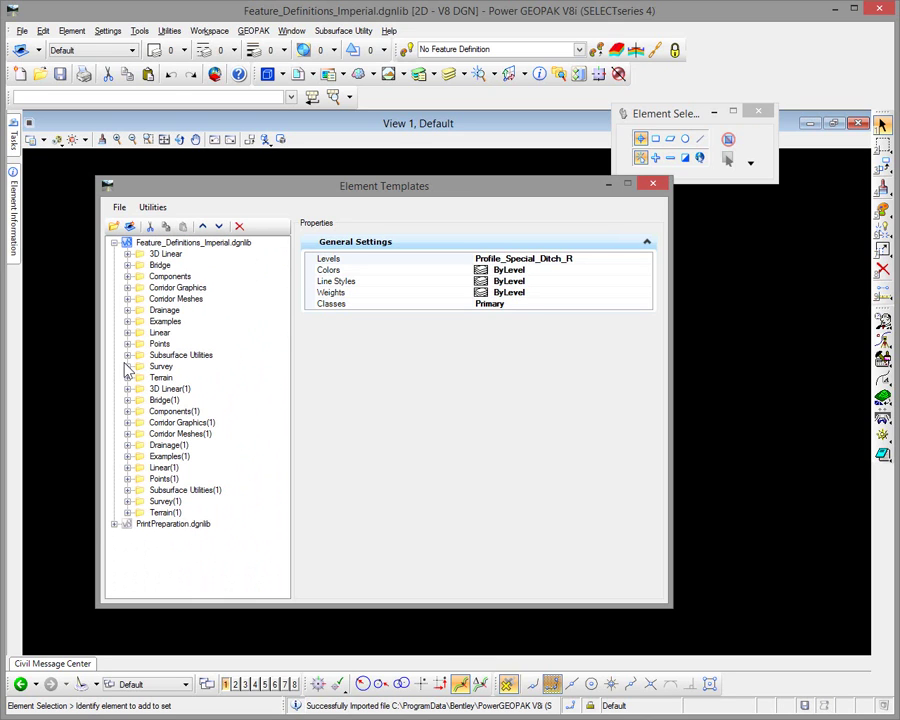
click(127, 467)
drag(288, 330, 283, 470)
click(176, 321)
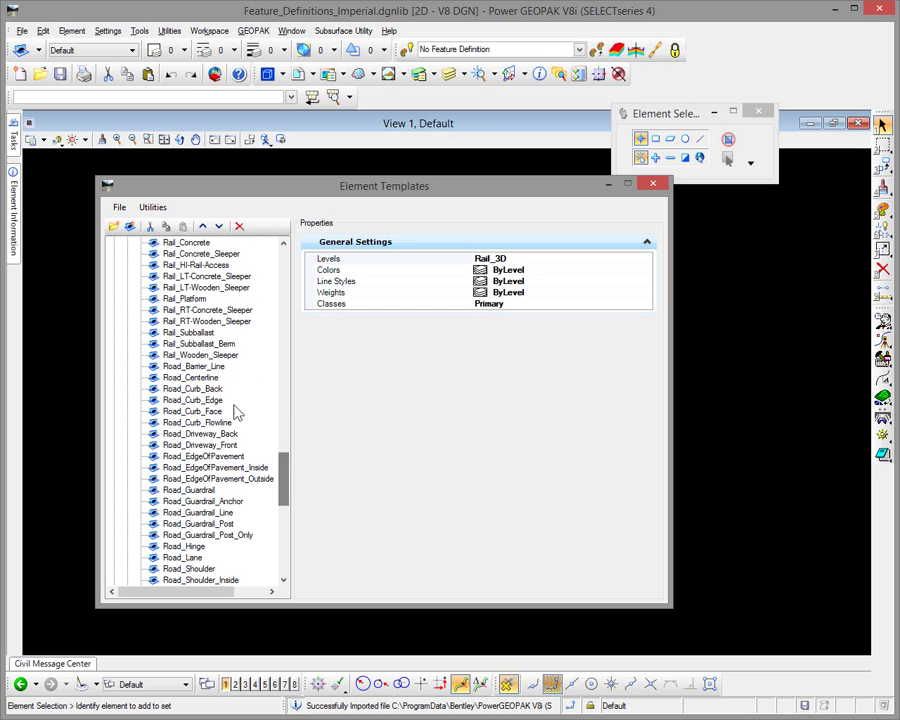
shift+click(195, 357)
right_click(204, 355)
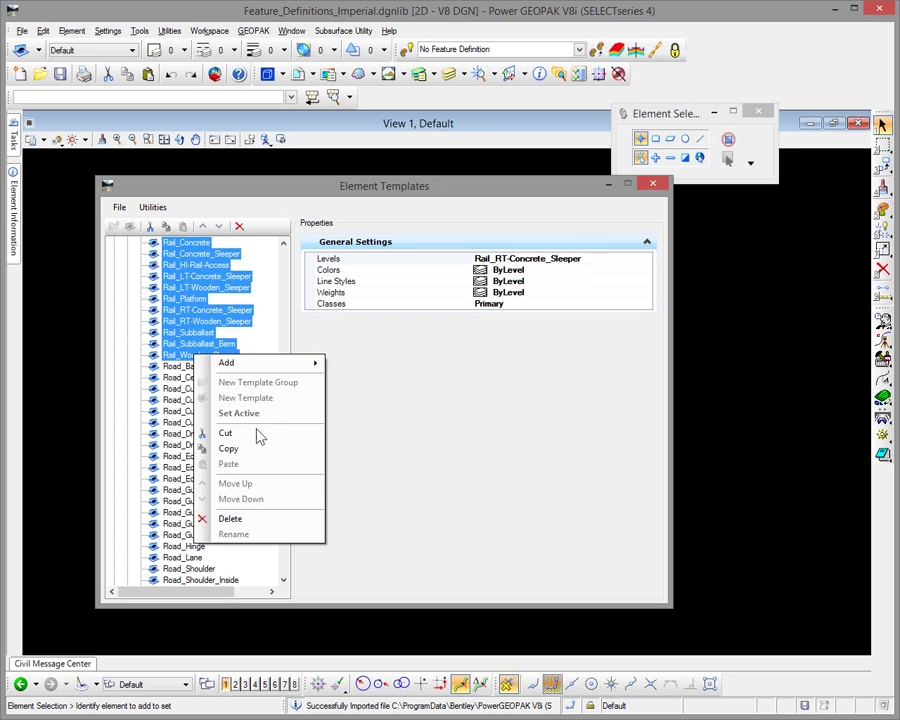
click(249, 456)
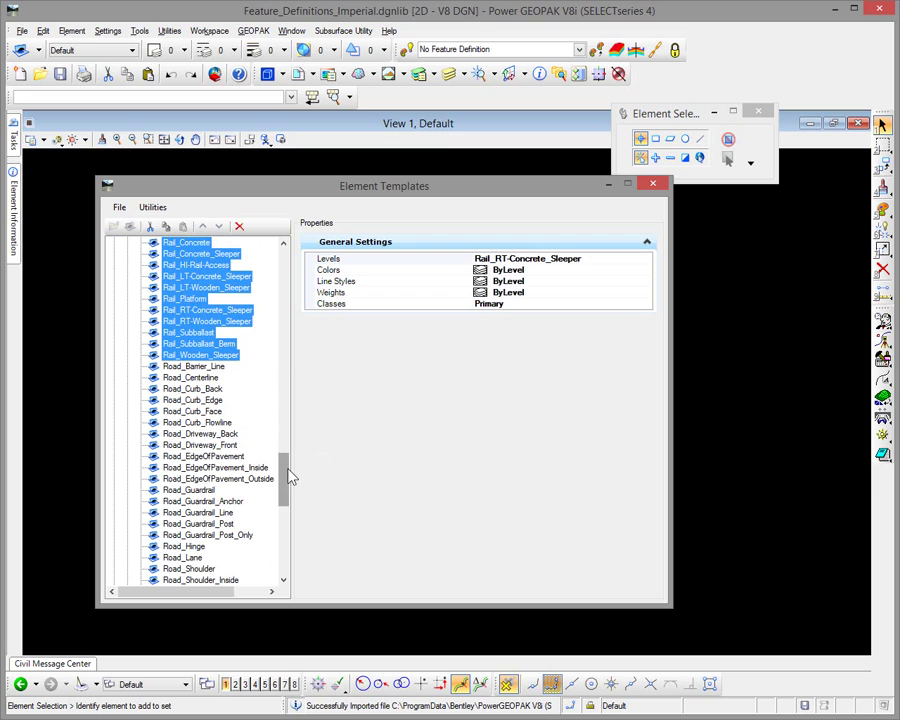
Paste the Rail templates into the Linear group and sort its children alphabetically
drag(286, 462, 275, 274)
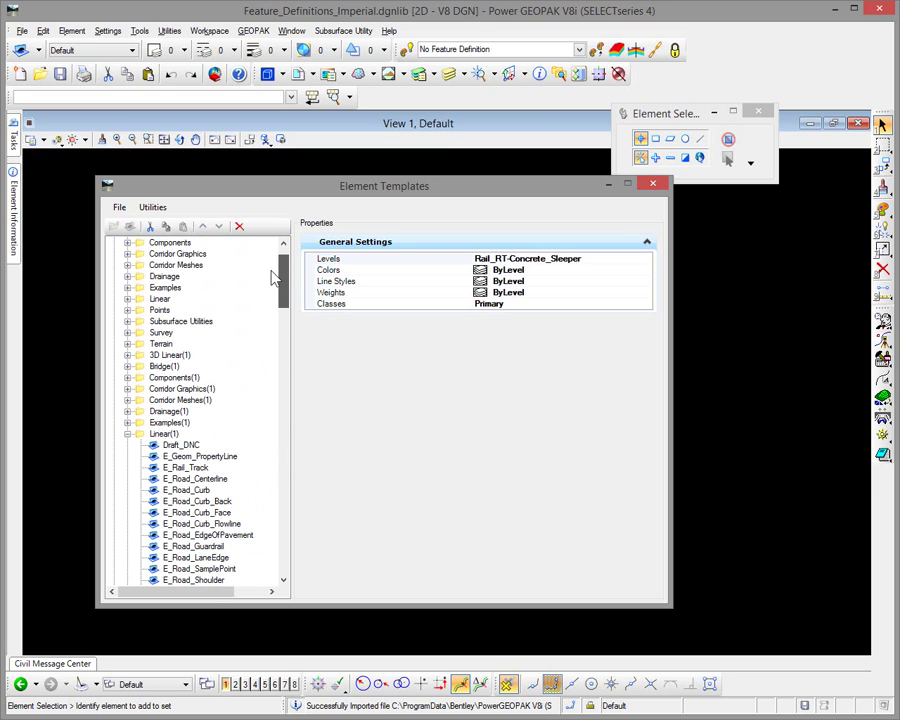
click(162, 299)
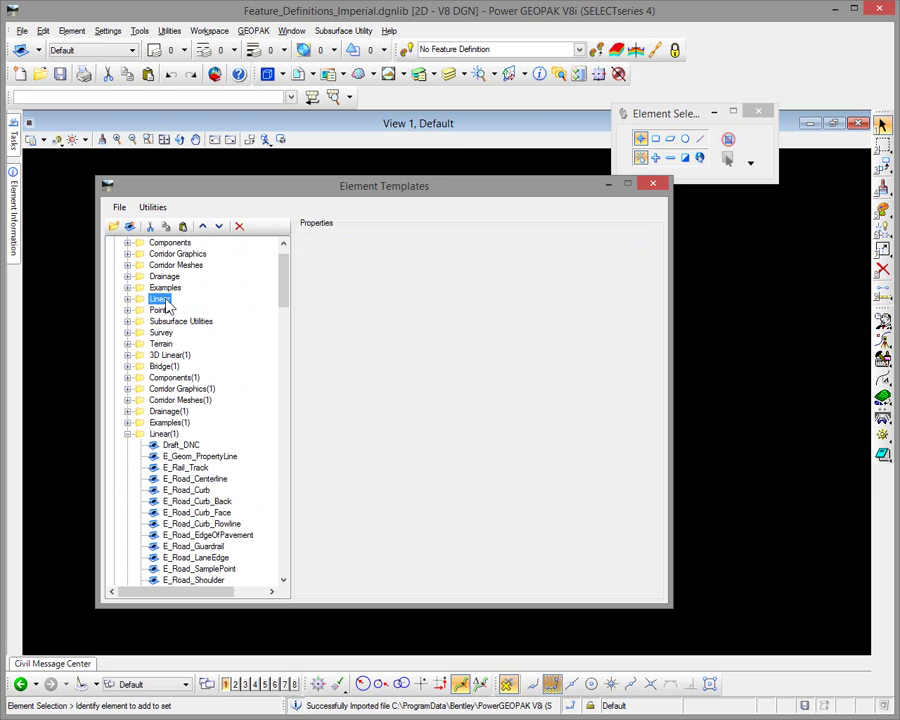
right_click(164, 299)
click(200, 373)
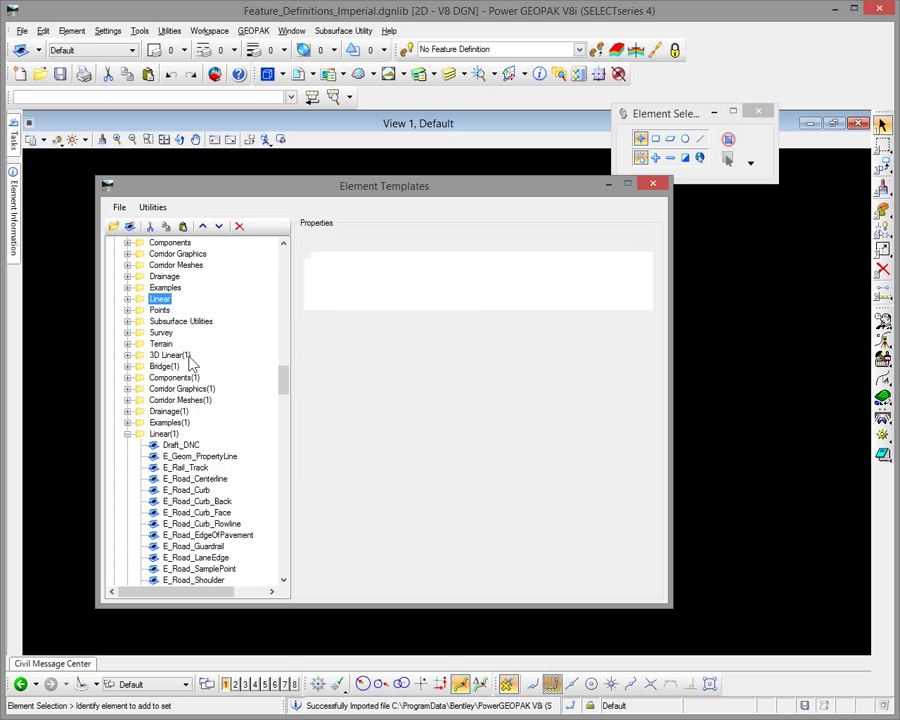
drag(283, 398, 260, 258)
right_click(166, 336)
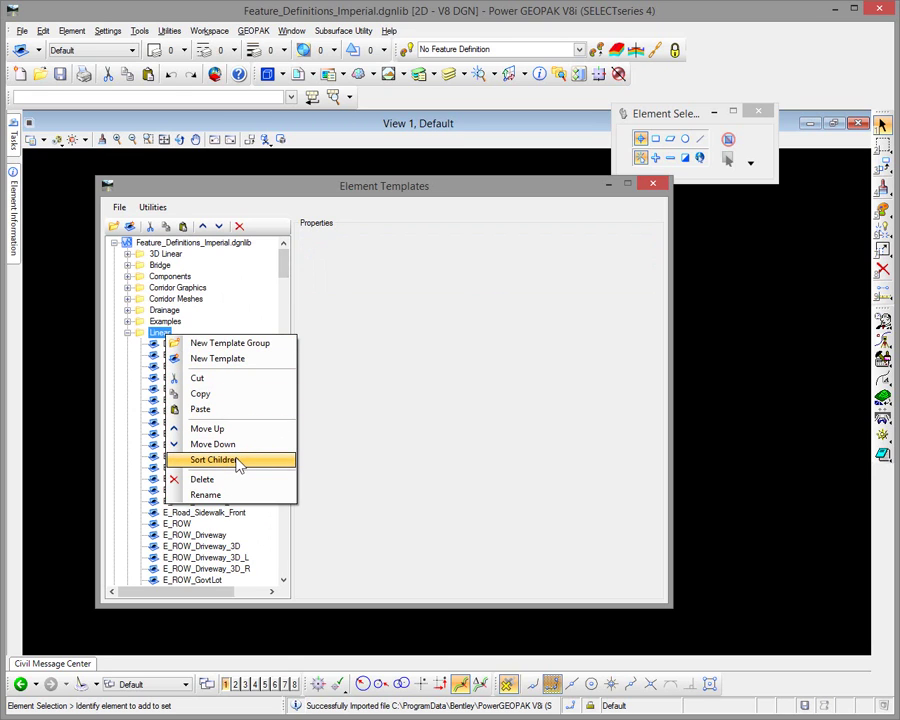
click(236, 461)
drag(288, 272, 284, 352)
Select the Rail_3D through Rail_Wooden_Sleeper templates and copy them
click(178, 355)
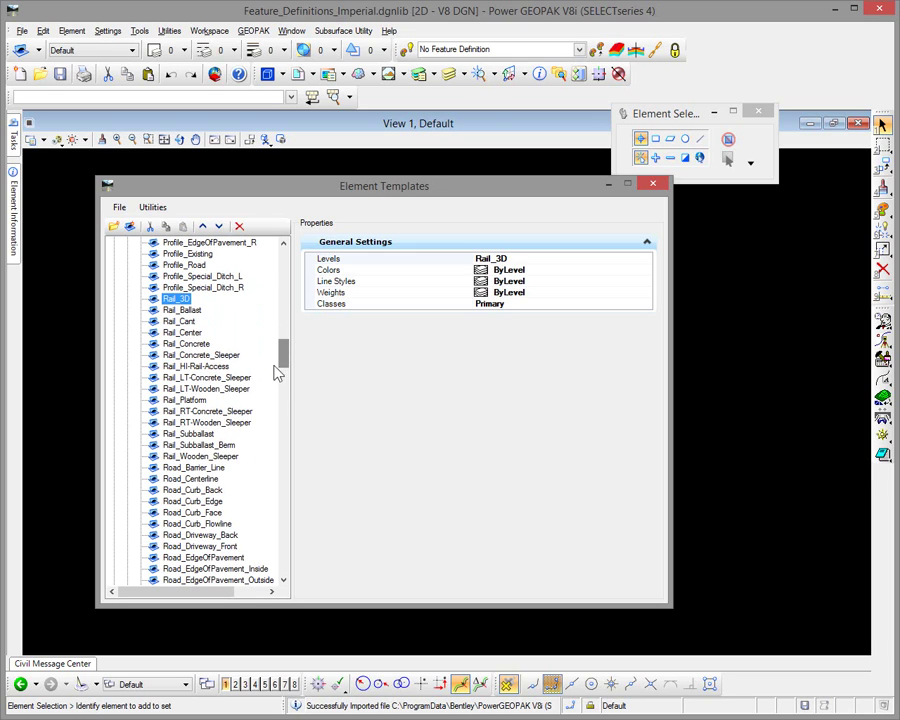
shift+click(198, 457)
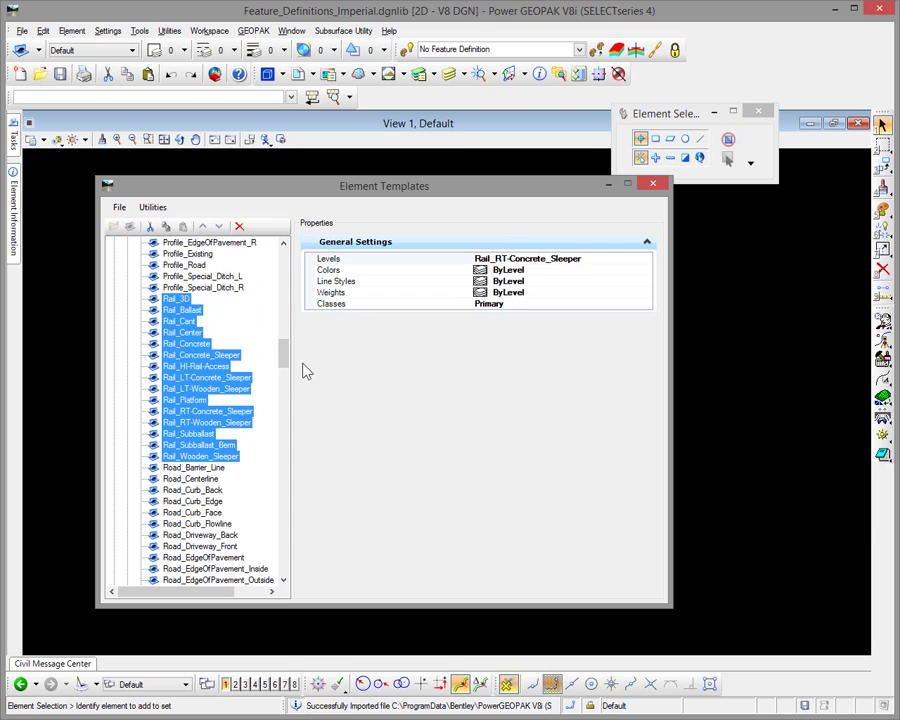
drag(288, 360, 292, 262)
click(127, 333)
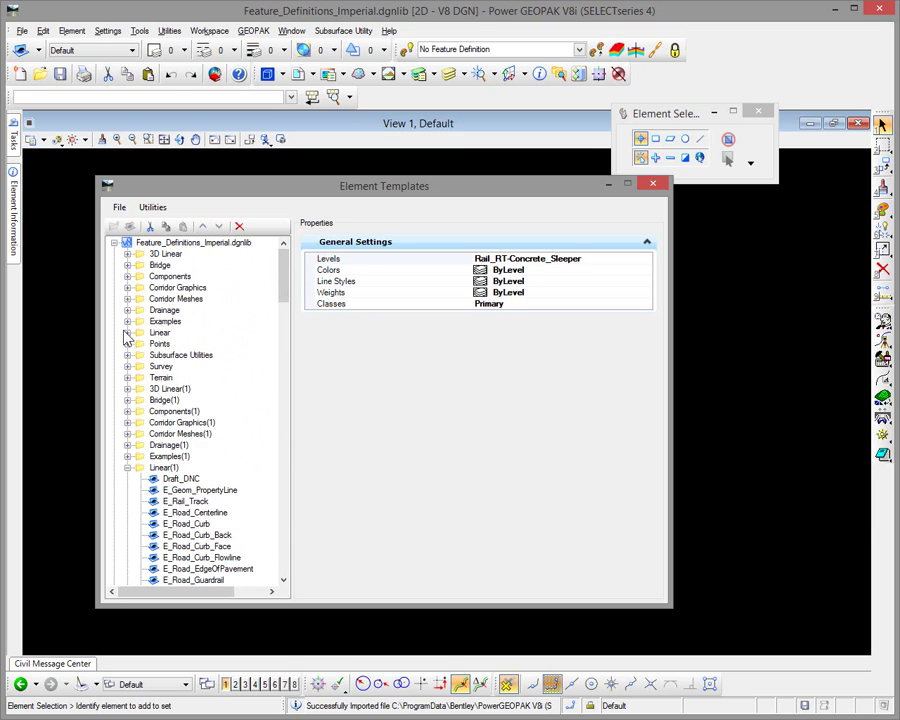
click(127, 468)
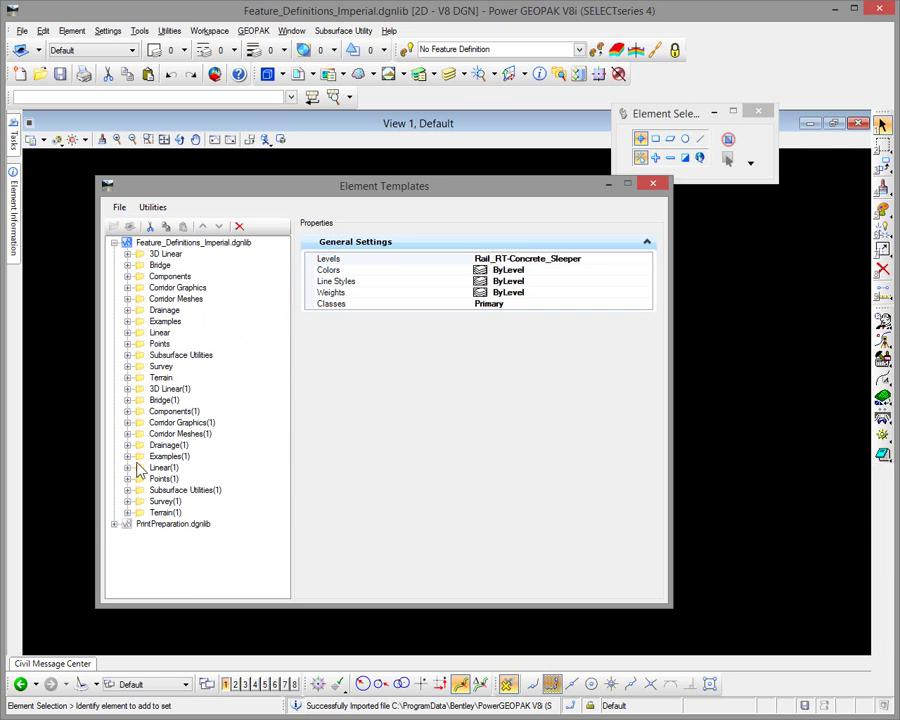
double_click(181, 389)
right_click(200, 496)
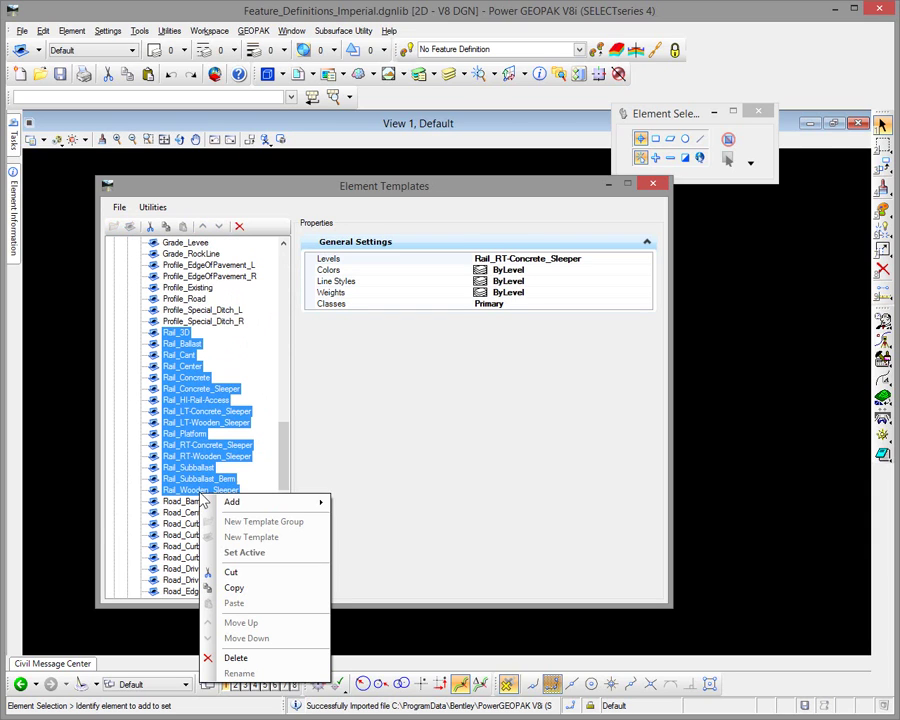
click(230, 584)
Paste the Rail templates into the 3D Linear group, sort its children, and collapse it
drag(284, 475, 279, 290)
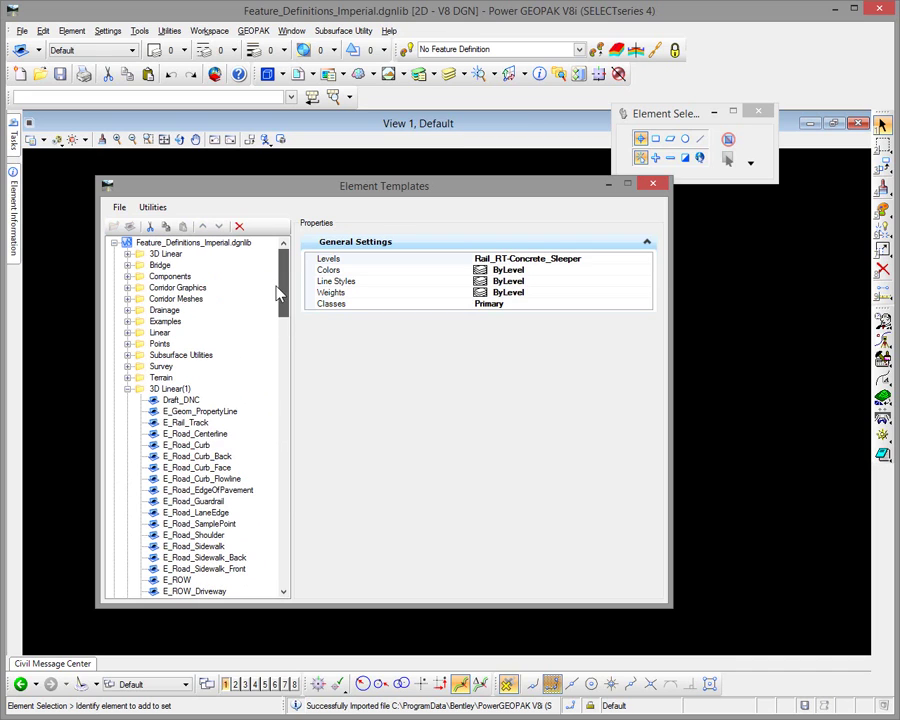
click(166, 255)
right_click(169, 256)
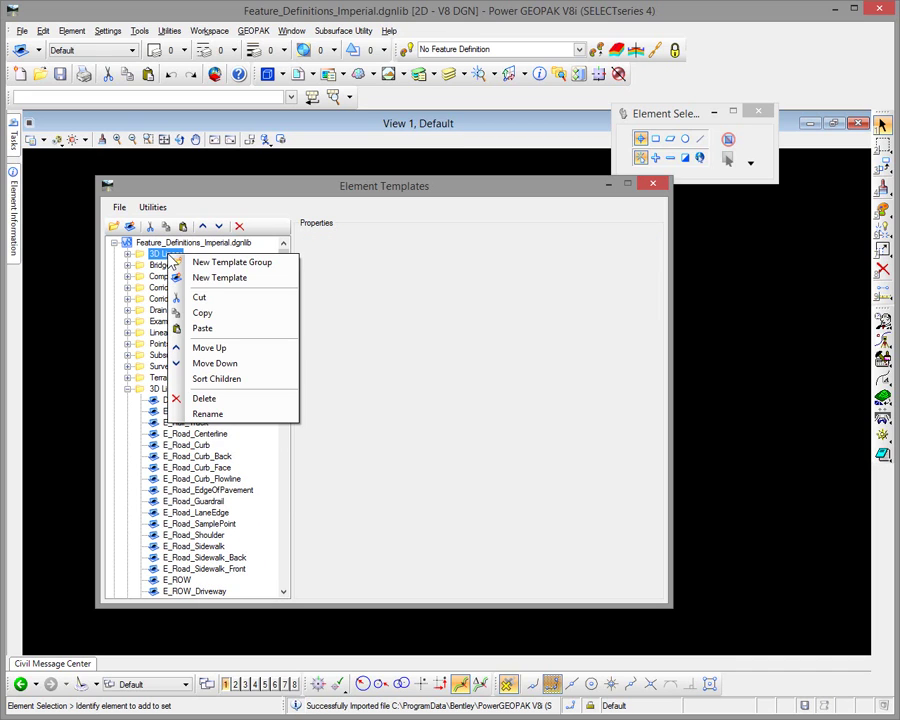
click(205, 328)
drag(288, 383, 270, 252)
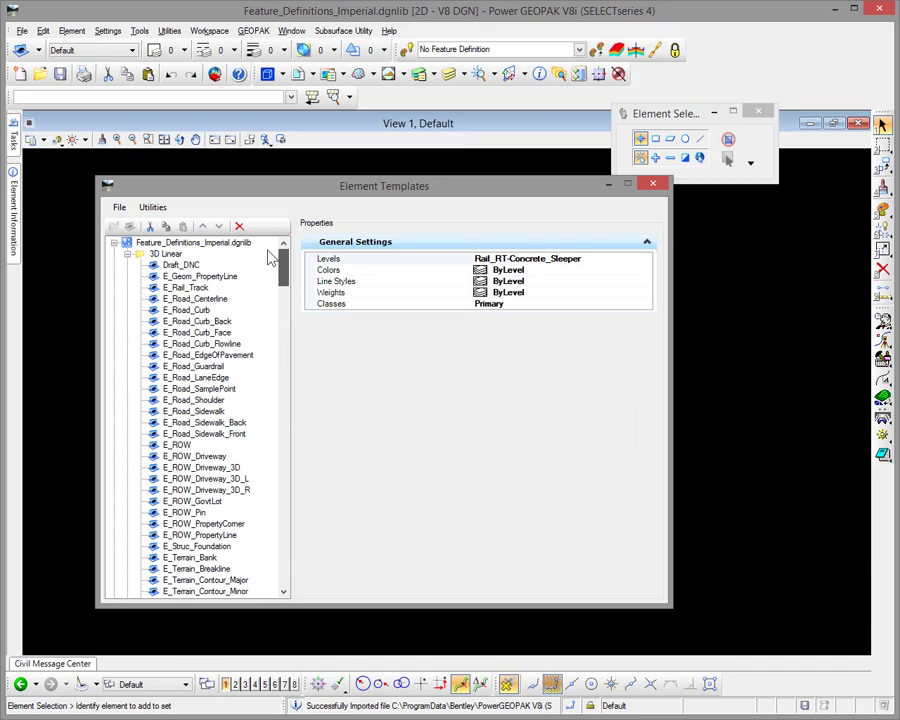
right_click(158, 255)
click(190, 383)
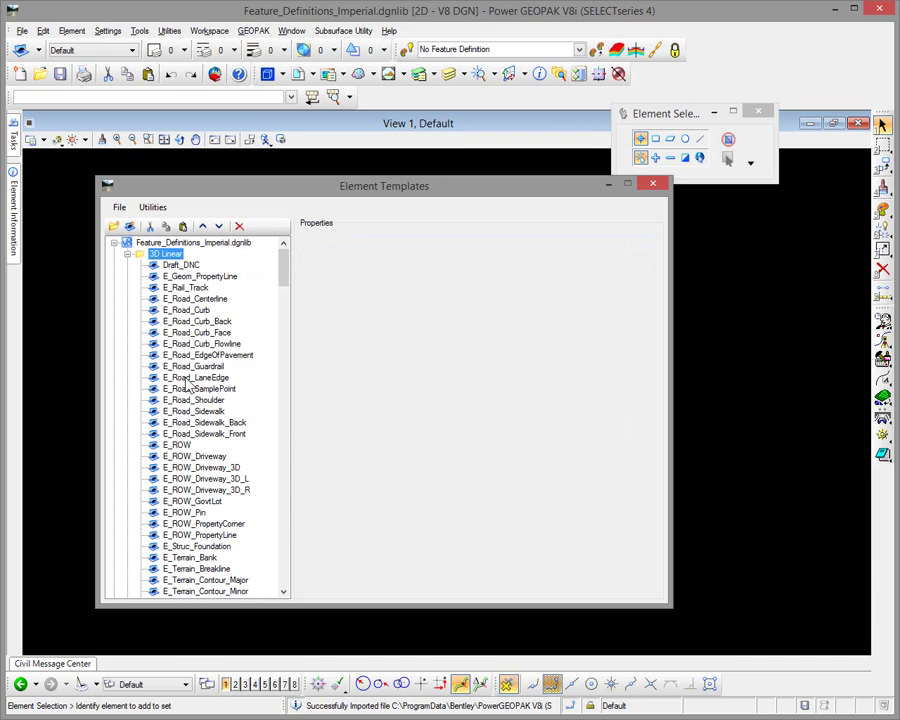
drag(283, 279, 289, 363)
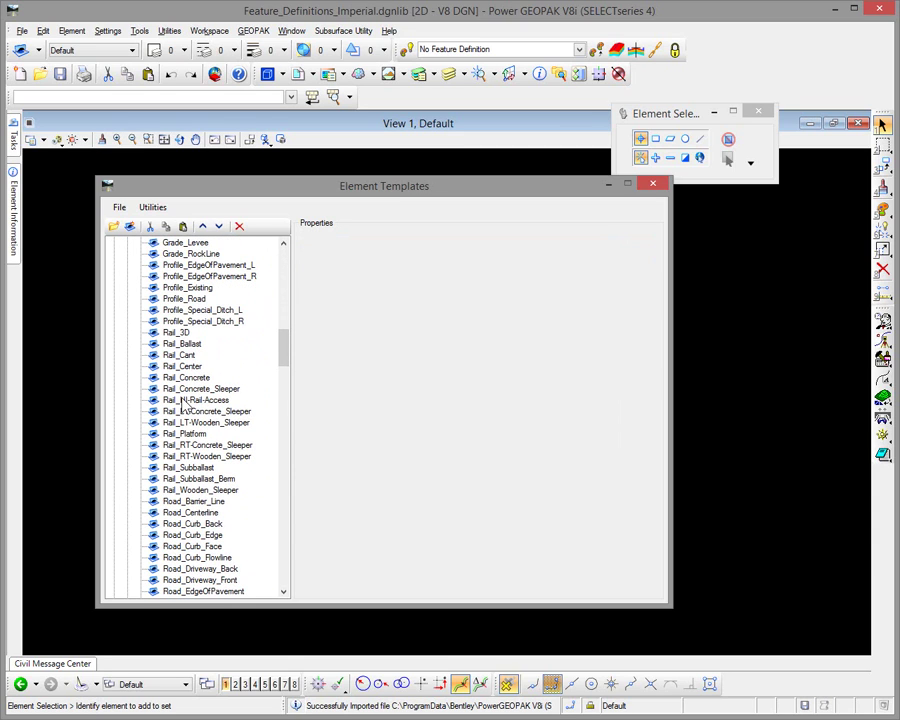
drag(283, 344, 276, 252)
click(128, 254)
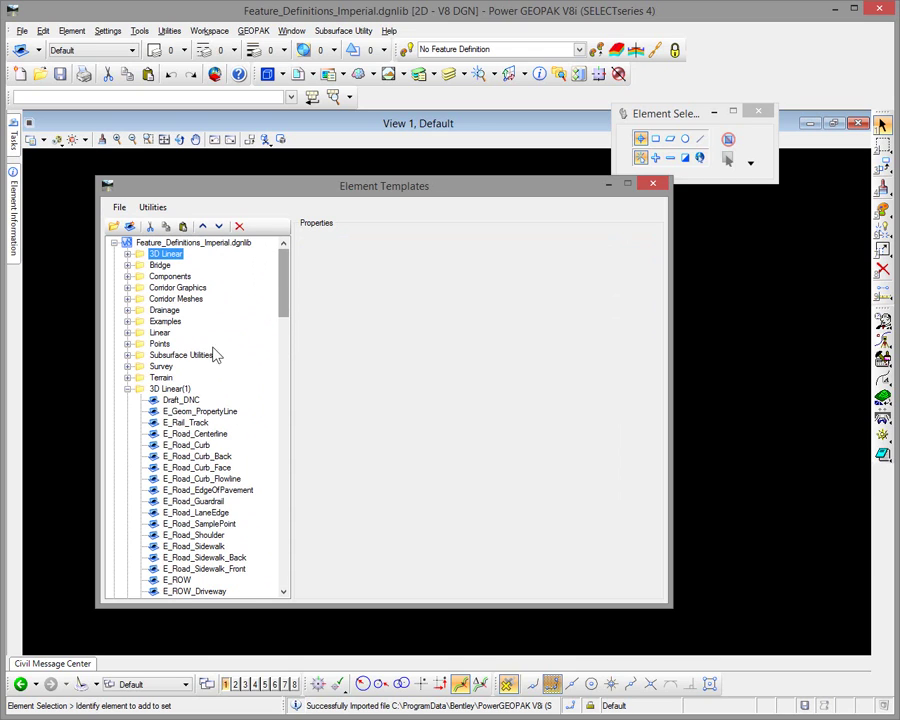
Copy the Rail_3D through Rail_Wooden_Sleeper templates from the Components(1) group
click(128, 390)
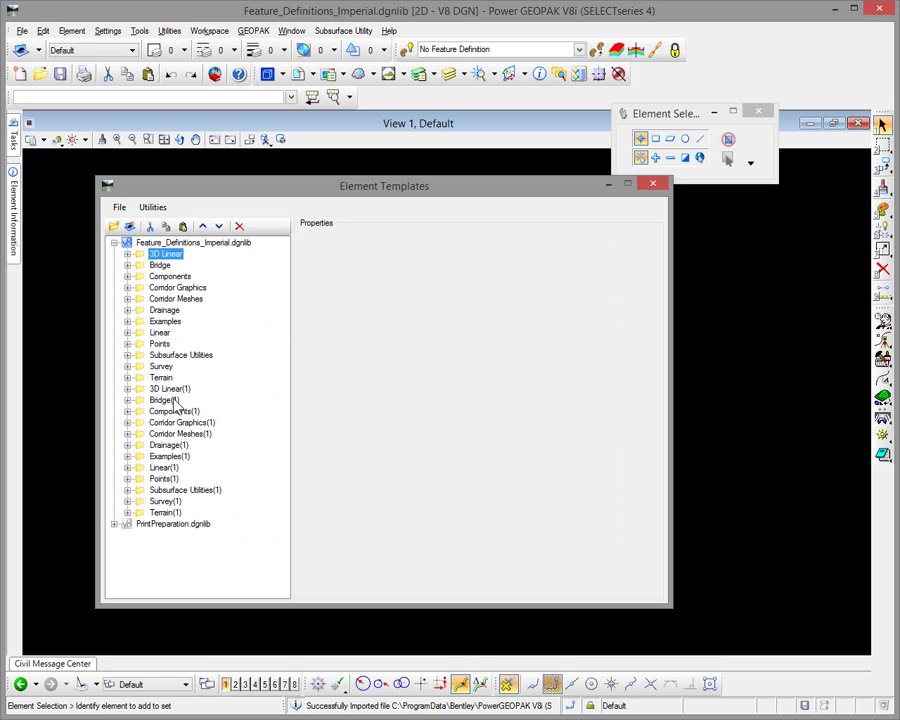
click(128, 411)
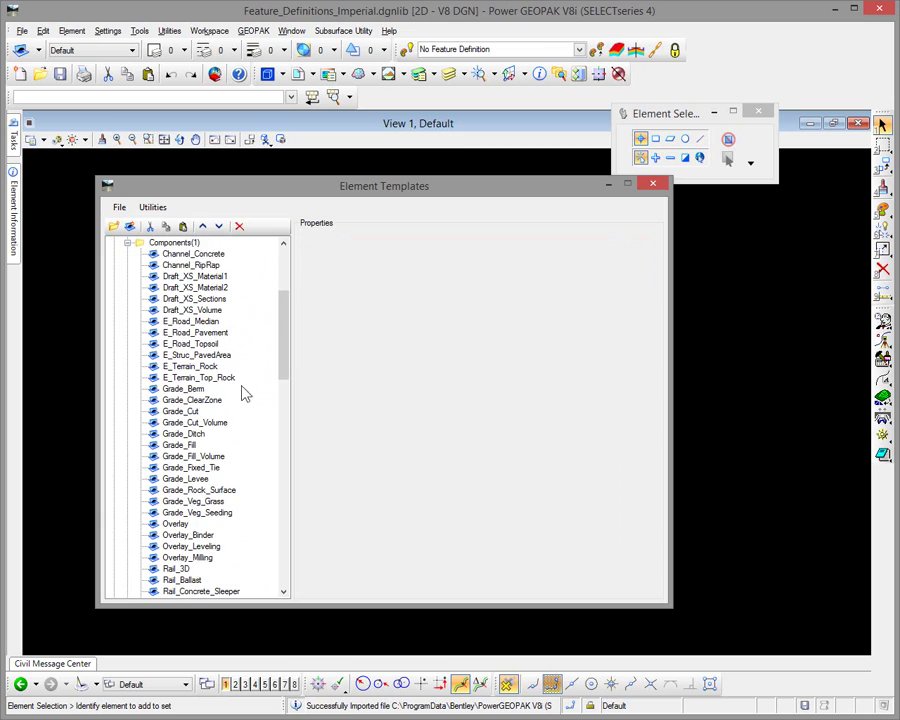
drag(282, 355, 272, 412)
click(180, 344)
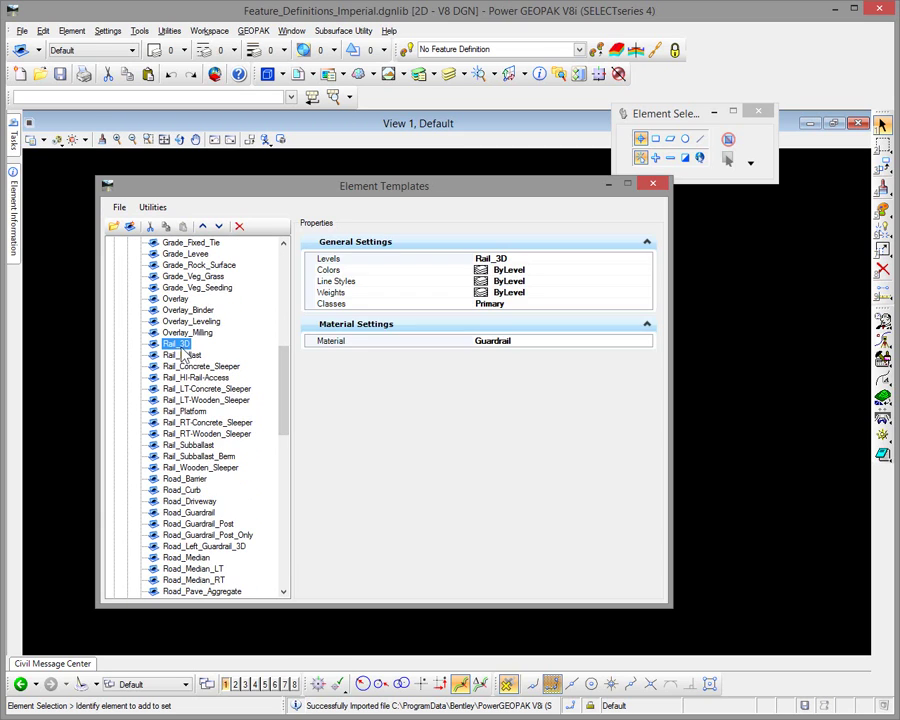
shift+click(196, 469)
right_click(197, 479)
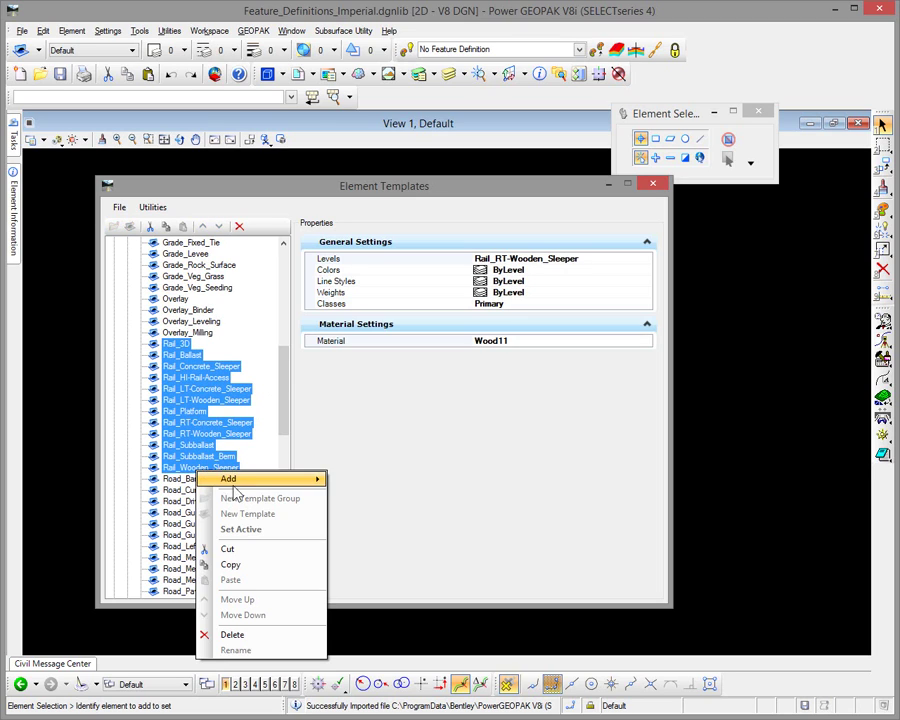
click(232, 565)
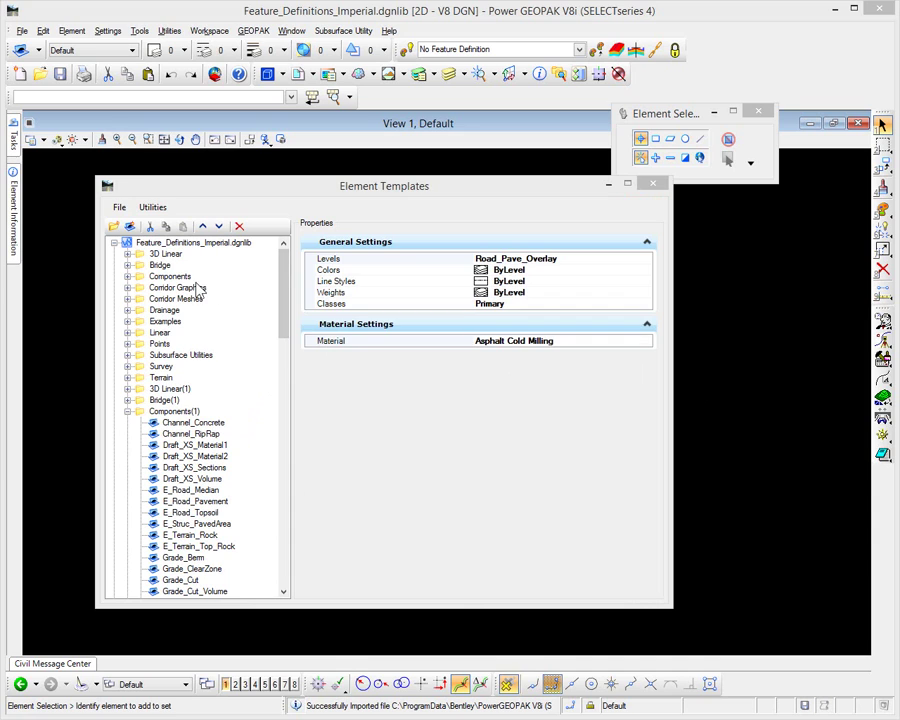
Paste the Rail templates into Components, sort its children, and collapse the group
right_click(184, 284)
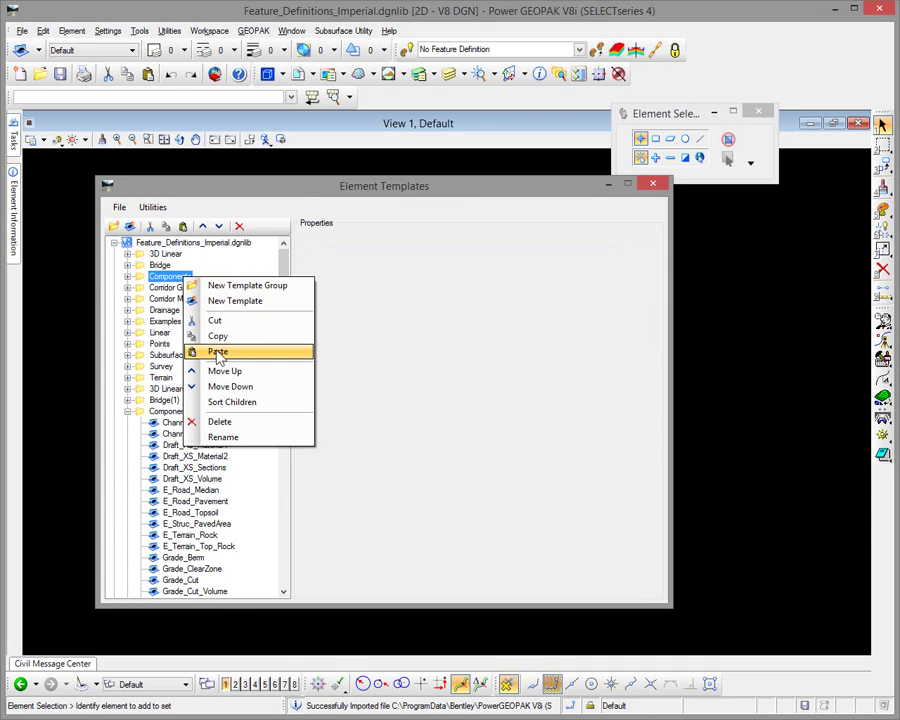
click(194, 349)
drag(285, 362, 293, 250)
click(172, 276)
right_click(176, 277)
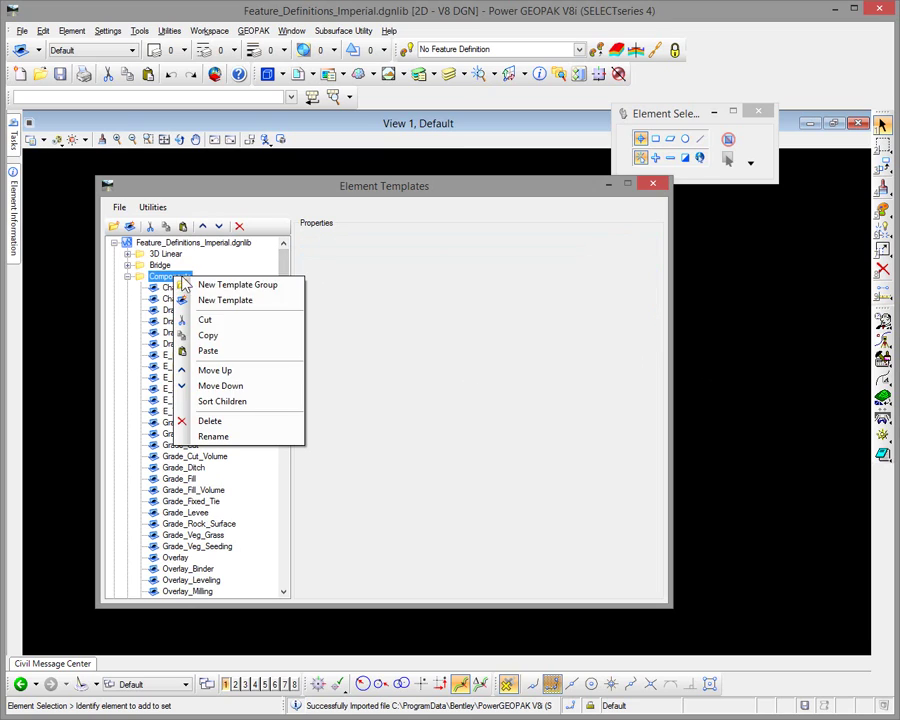
click(215, 401)
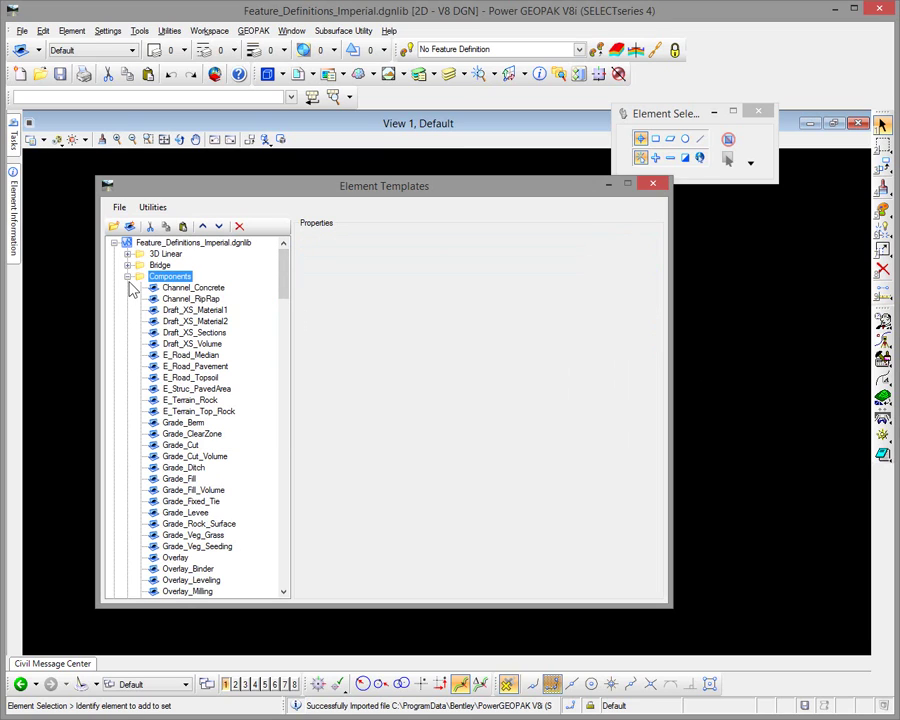
click(127, 277)
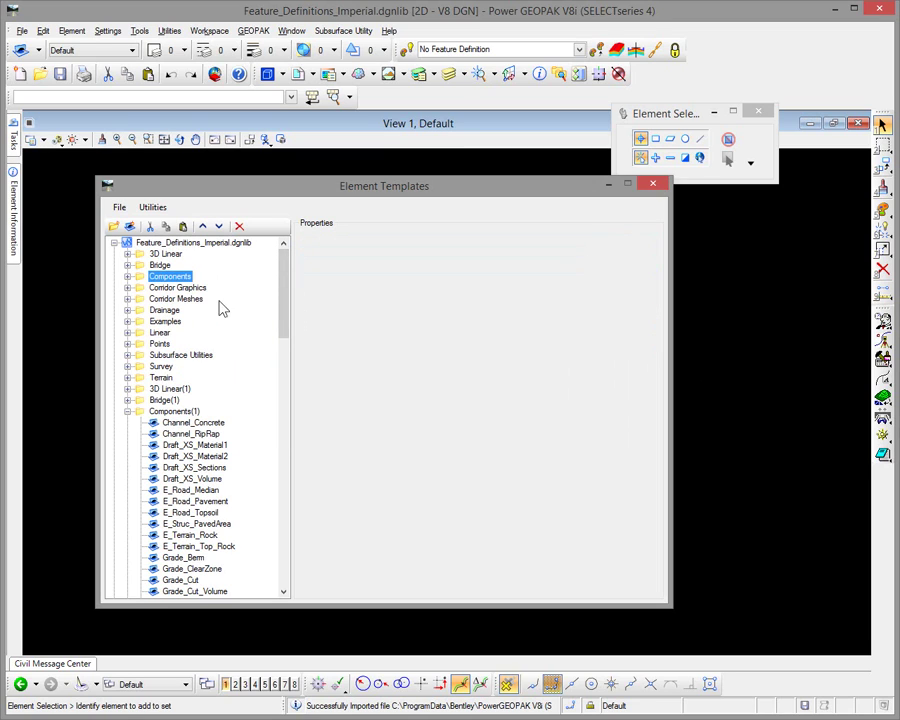
Delete the duplicate folders from 3D Linear(1) through Terrain(1)
click(127, 411)
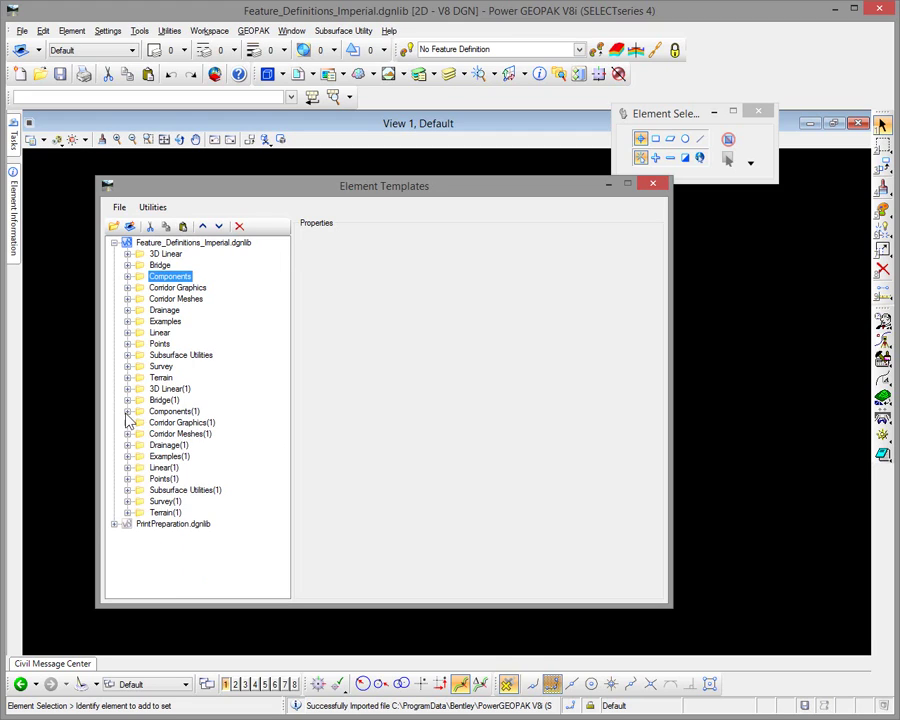
click(180, 390)
shift+click(163, 513)
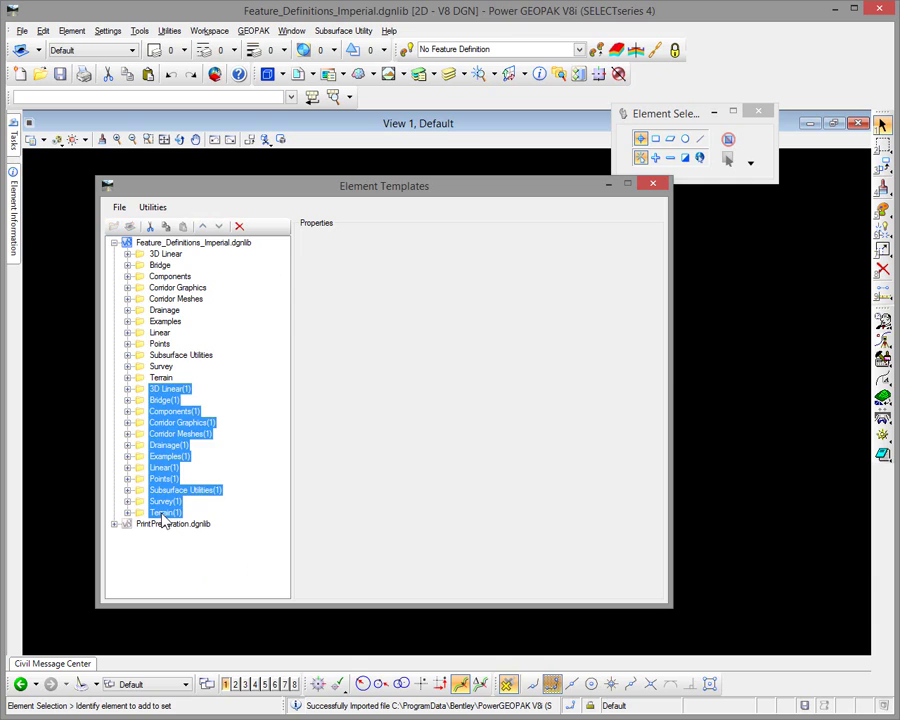
click(239, 228)
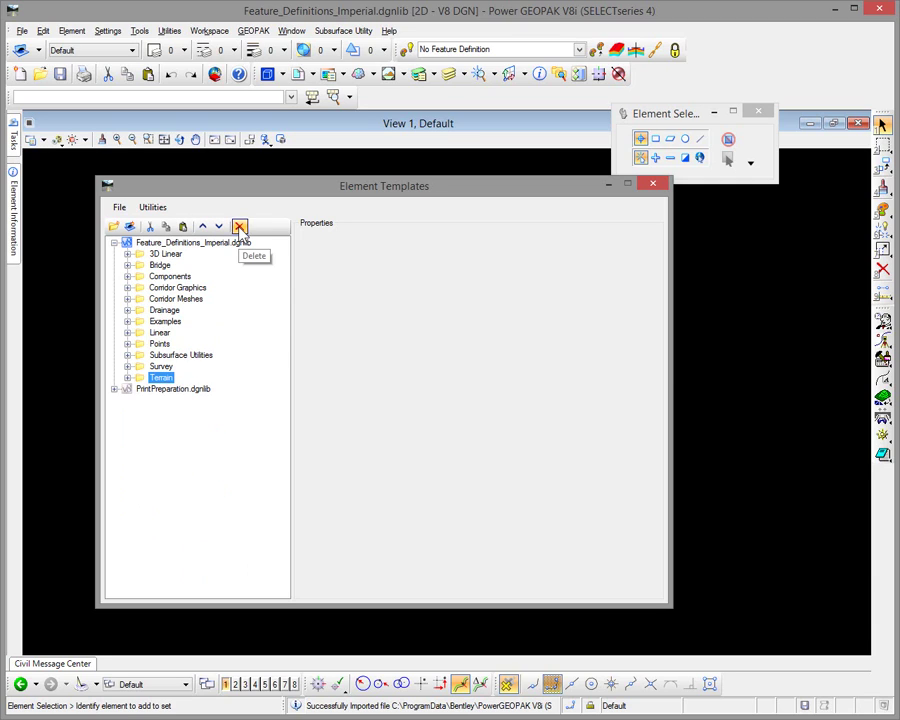
Sort the library root's template groups and close the Element Templates window
right_click(184, 243)
click(232, 335)
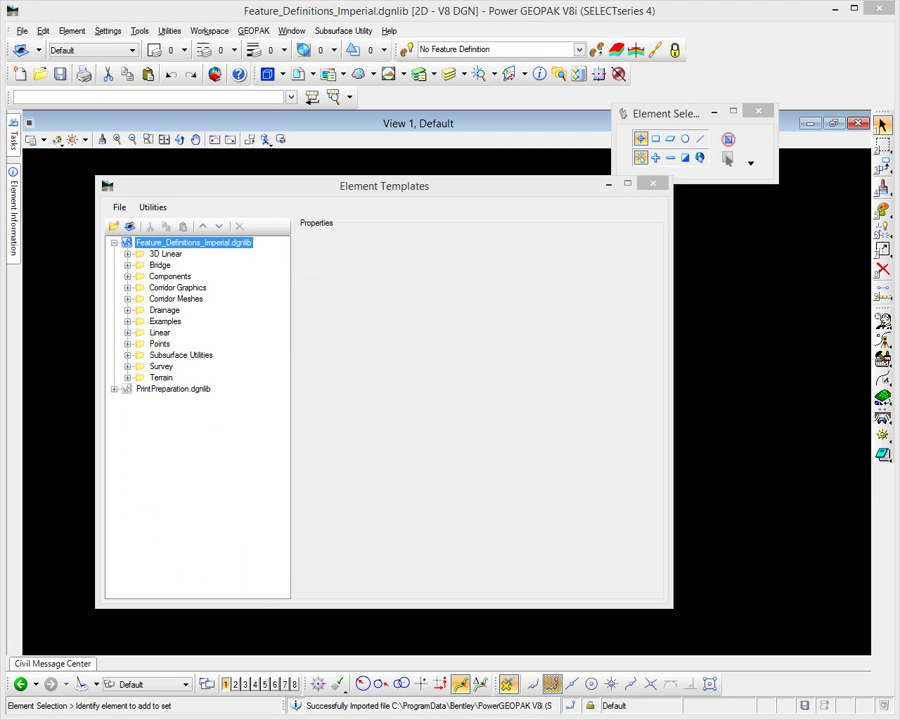
click(653, 185)
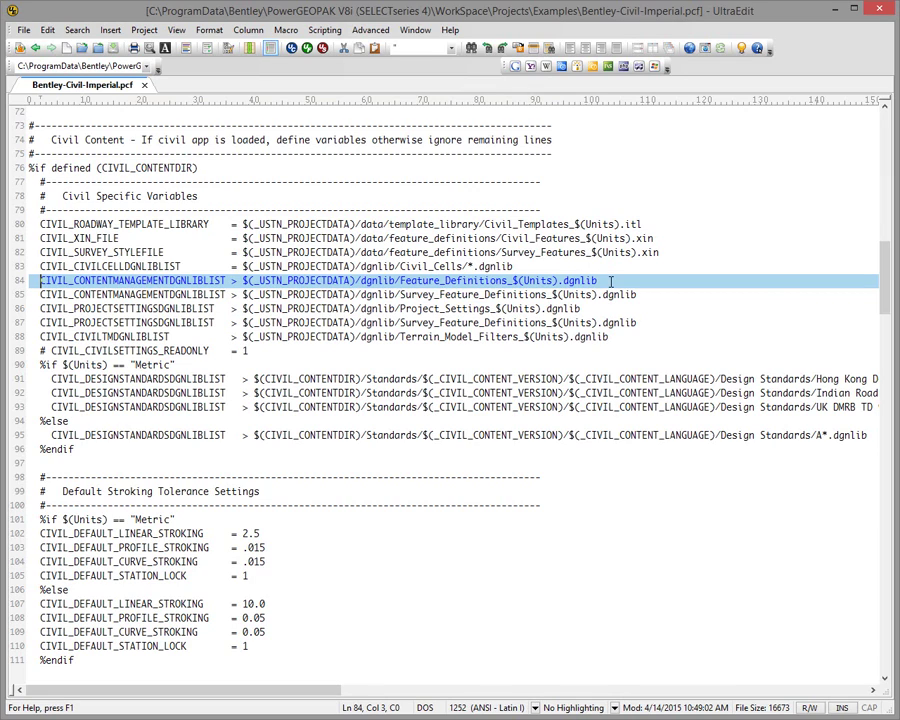
Duplicate the CIVIL_CONTENTMANAGEMENTDGNLIBLIST entry from line 84 onto an indented line 85
shift+click(611, 281)
click(611, 281)
key(Return)
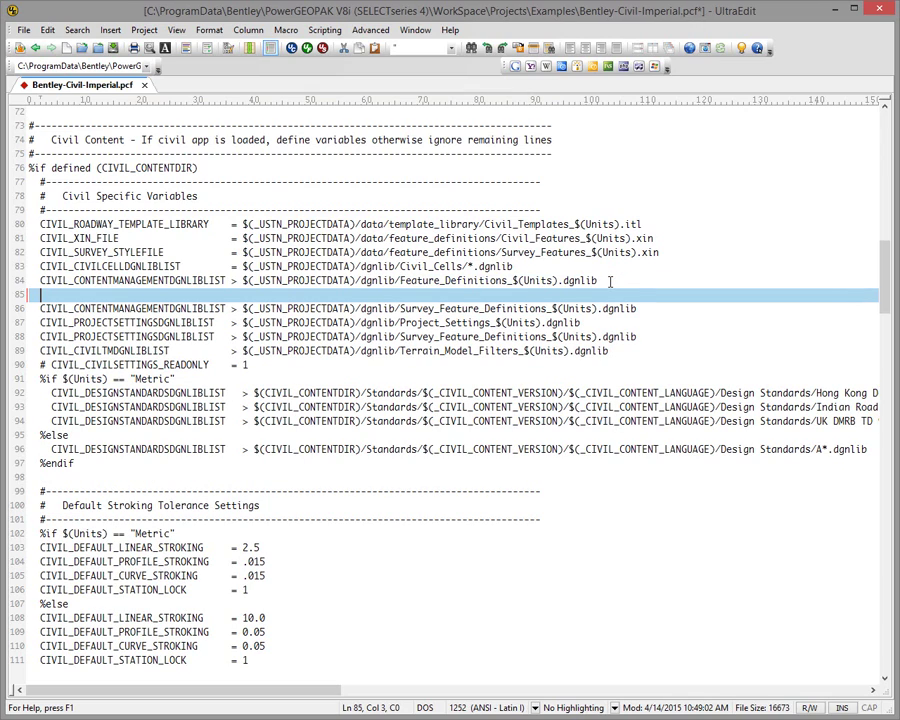
key(Up)
shift+click(610, 281)
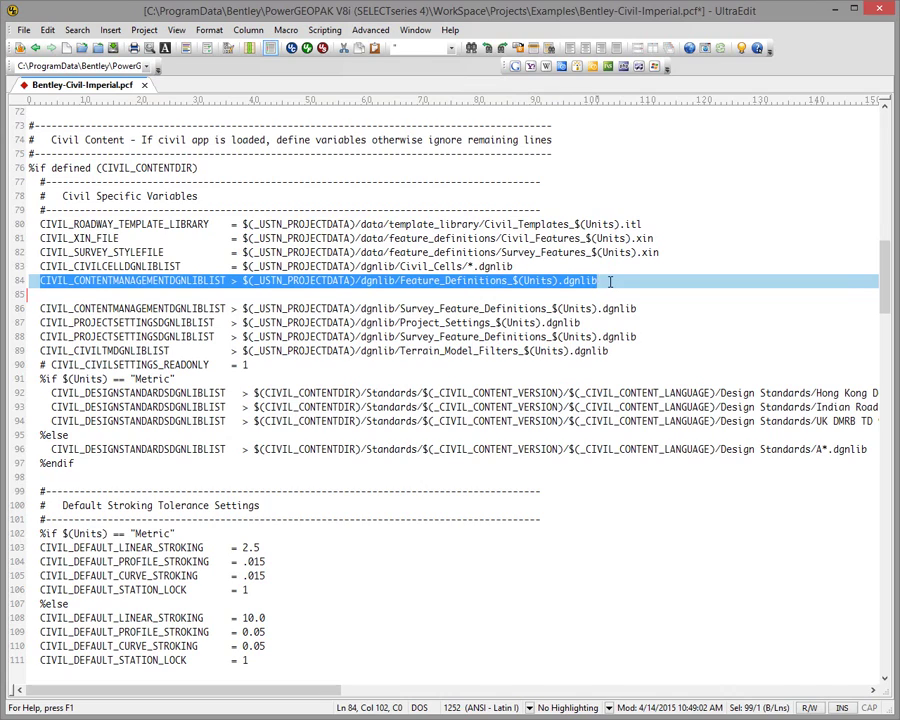
key(Down)
key(ctrl+v)
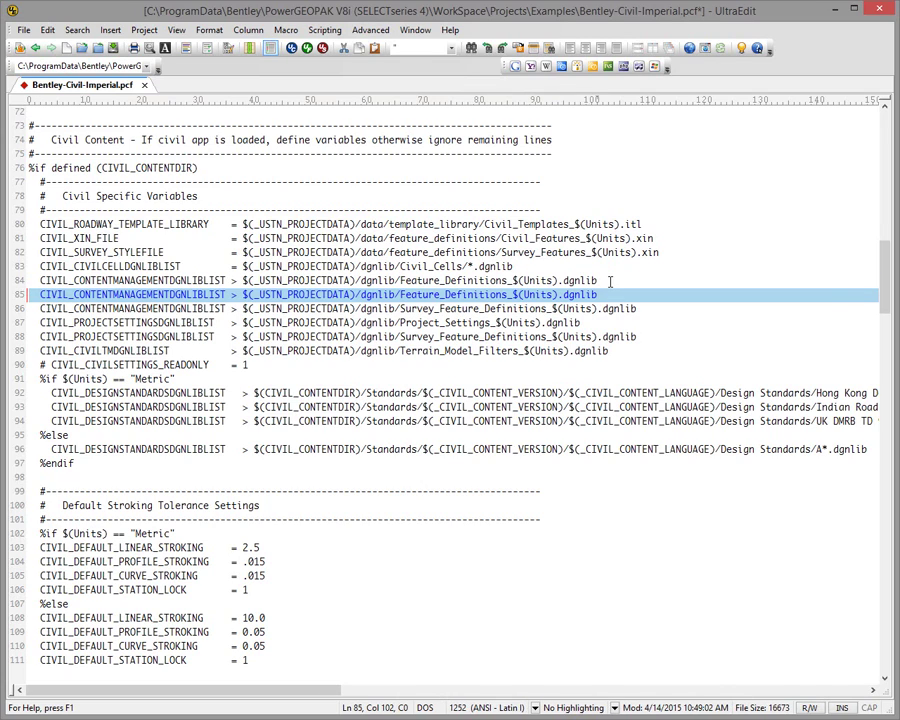
key(Tab)
key(Tab)
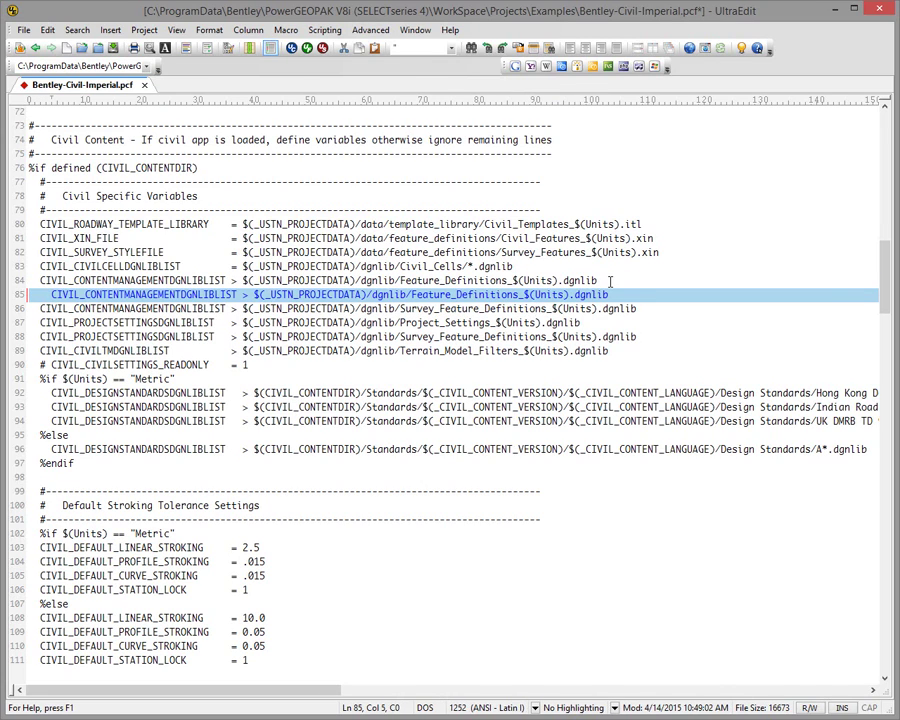
Clear the old path from line 85 and fetch the NEW dgnlib path from Directory Opus
key(Right)
key(Right)
key(Right)
key(Right)
key(Right)
key(Right)
key(Right)
key(Right)
key(Right)
key(Right)
key(shift+End)
key(Delete)
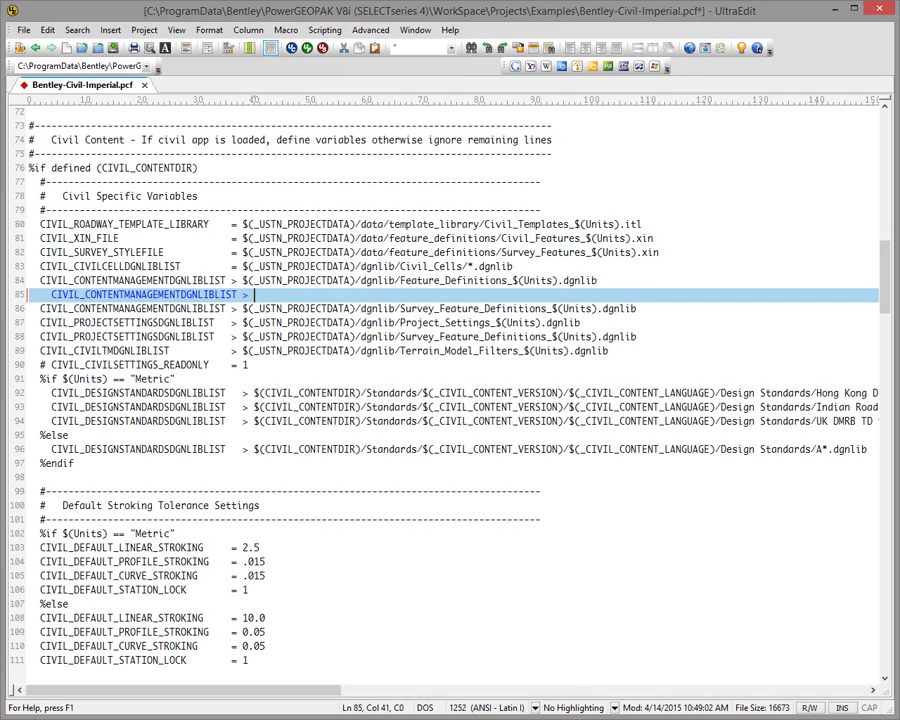
key(alt+Tab)
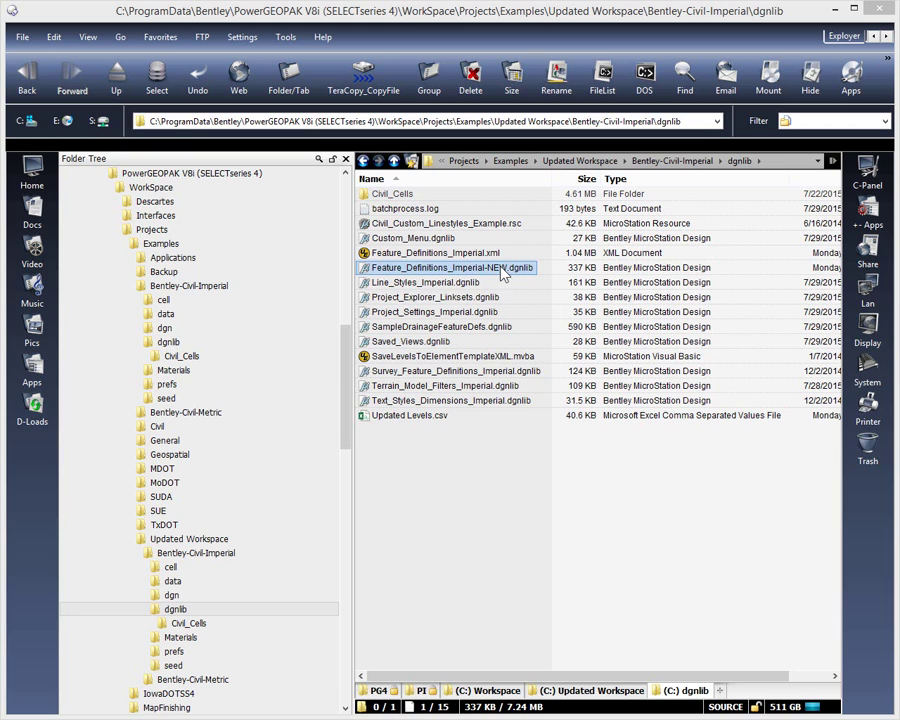
key(alt+Tab)
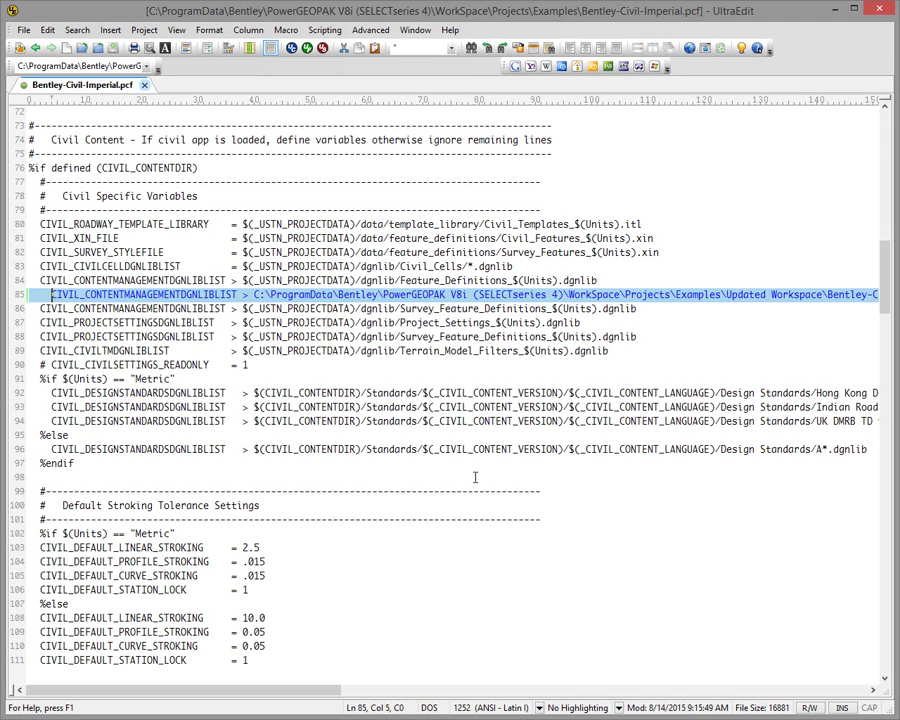
Put the Feature_Definitions_Imperial-NEW.dgnlib path on line 85, save the pcf, and reopen the library in Power GEOPAK
text(WorkSpace\Projects\Examples\Updated Workspace\Bentley-Civil-Imperial\dgnlib\Feature_Definitions_Imperial-NEW)
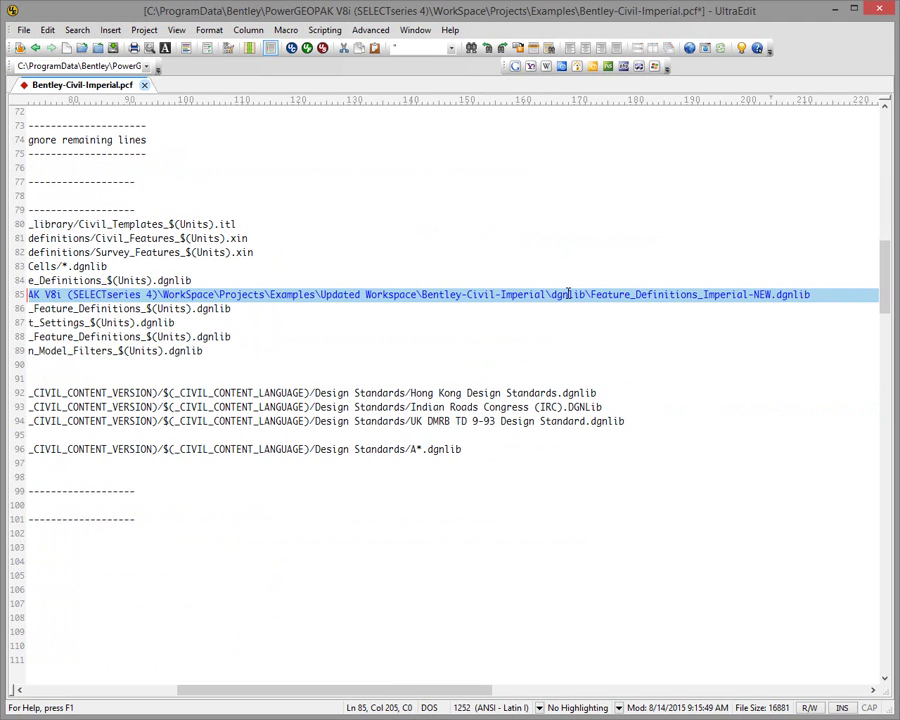
key(Home)
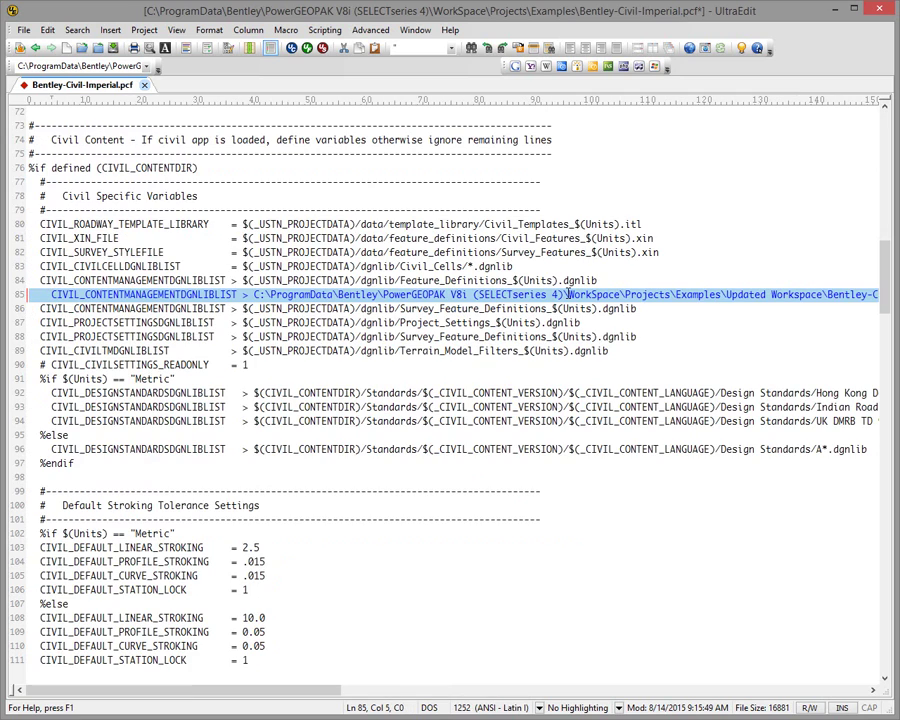
click(113, 50)
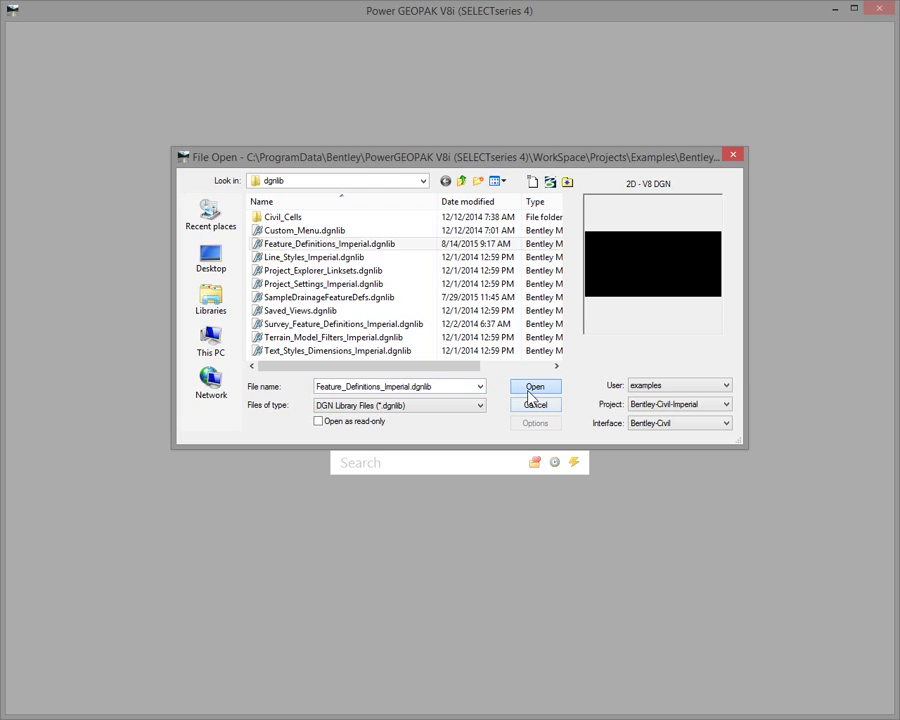
click(530, 384)
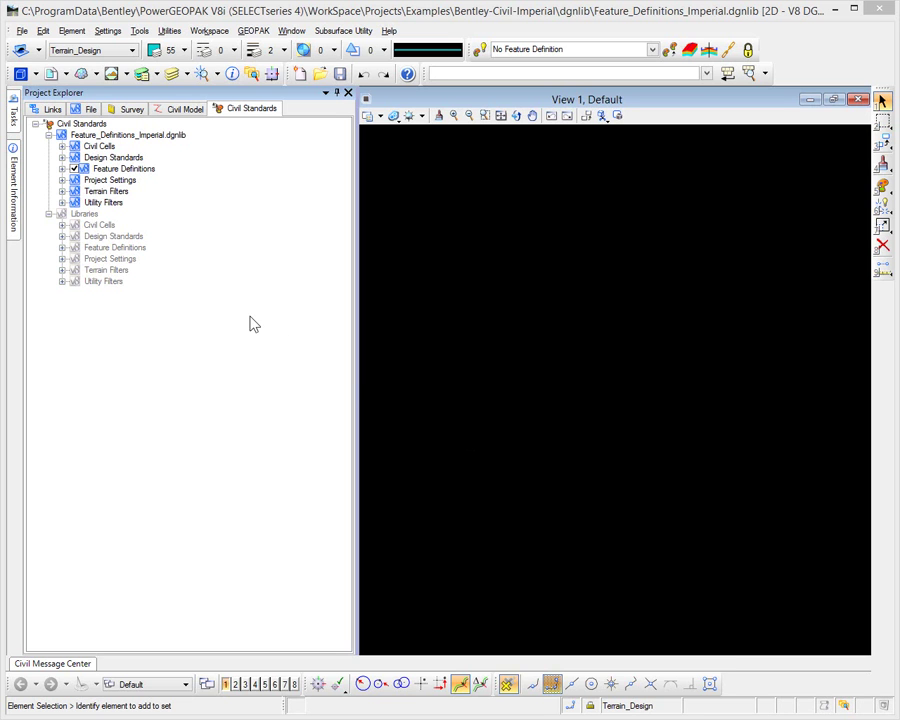
Expand the Libraries' Feature Definitions down to the NEW library's Linear Rail definitions
click(62, 248)
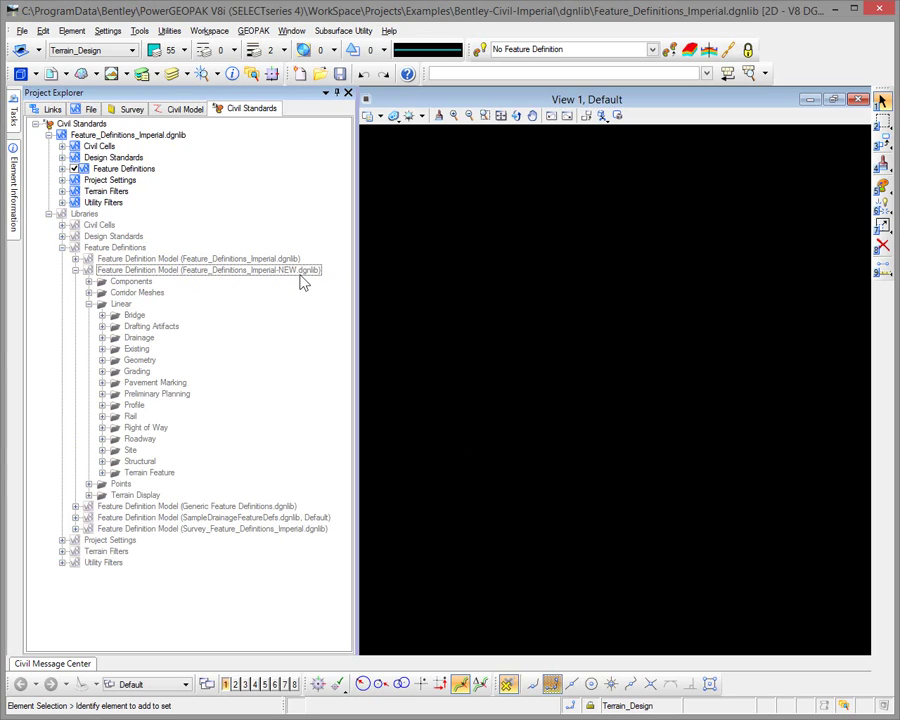
click(103, 417)
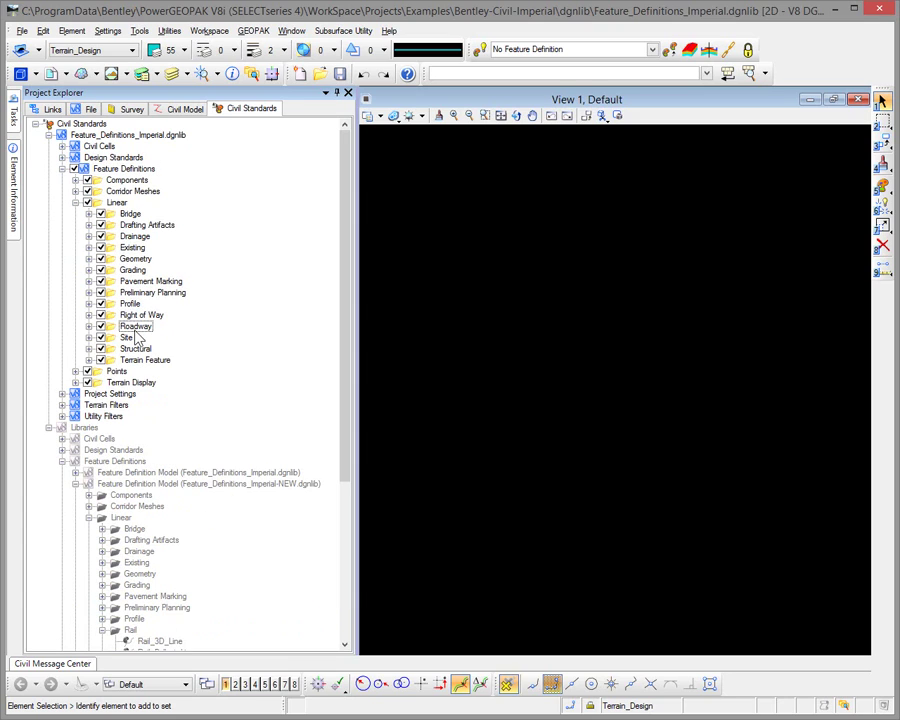
scroll(145, 630, down, 2)
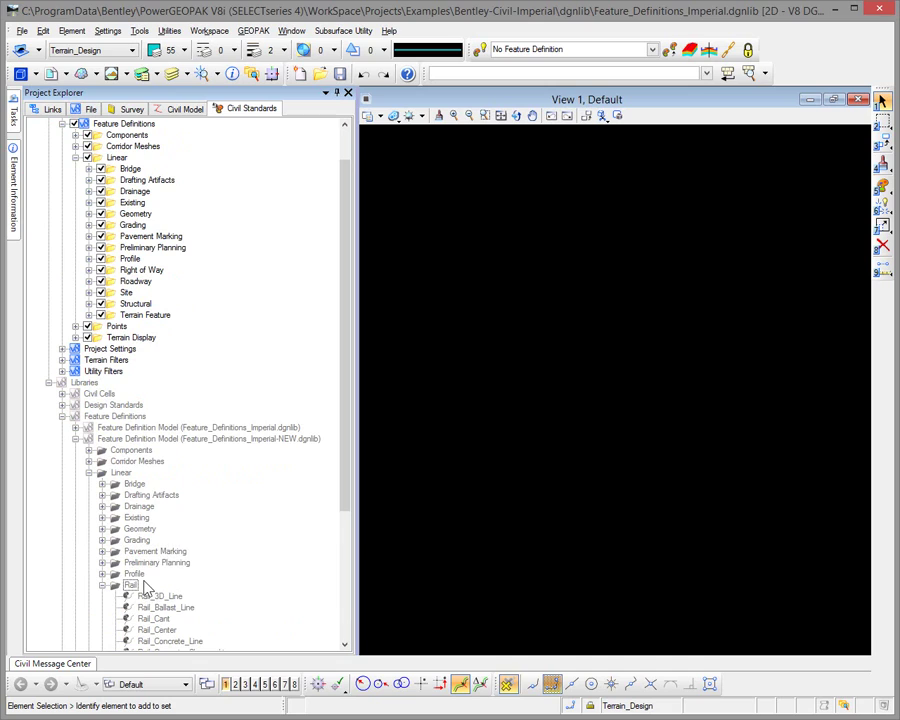
Create a new Rail category under the project's Linear feature definitions
right_click(128, 588)
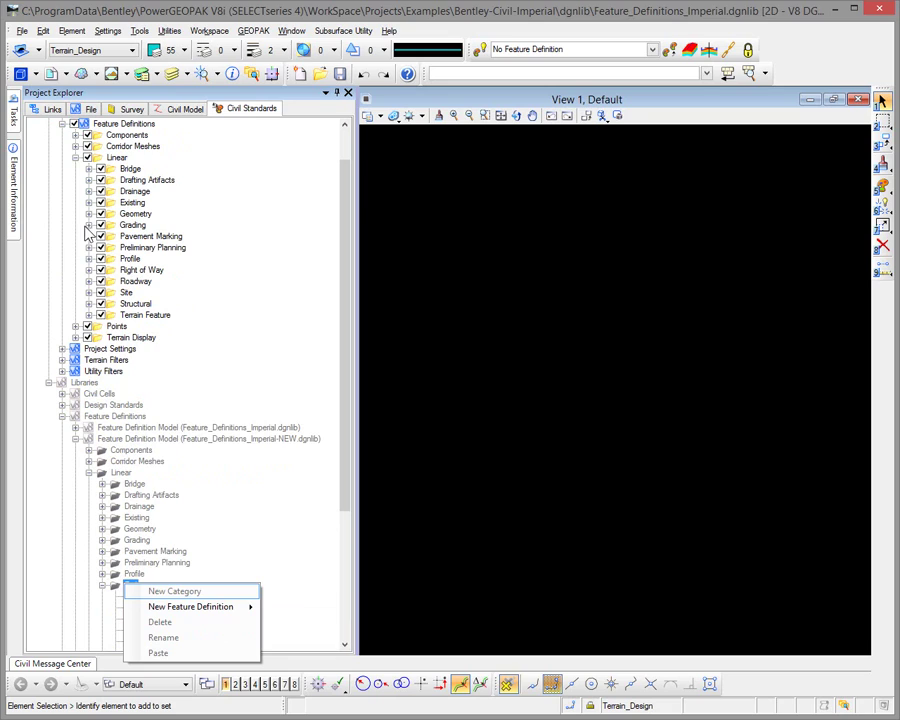
right_click(133, 159)
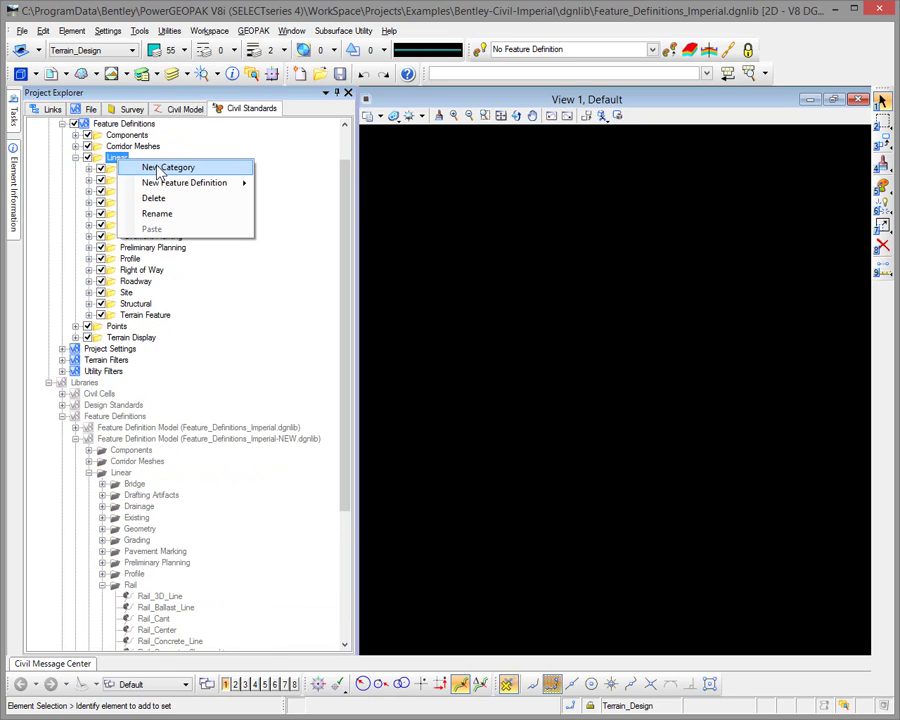
click(158, 168)
text(Rail)
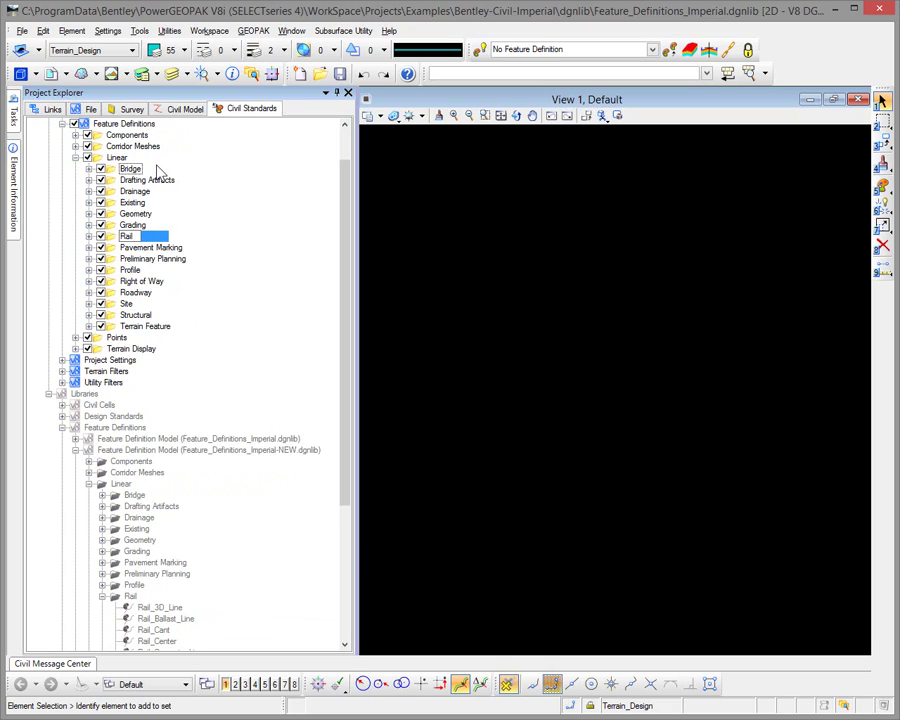
key(Return)
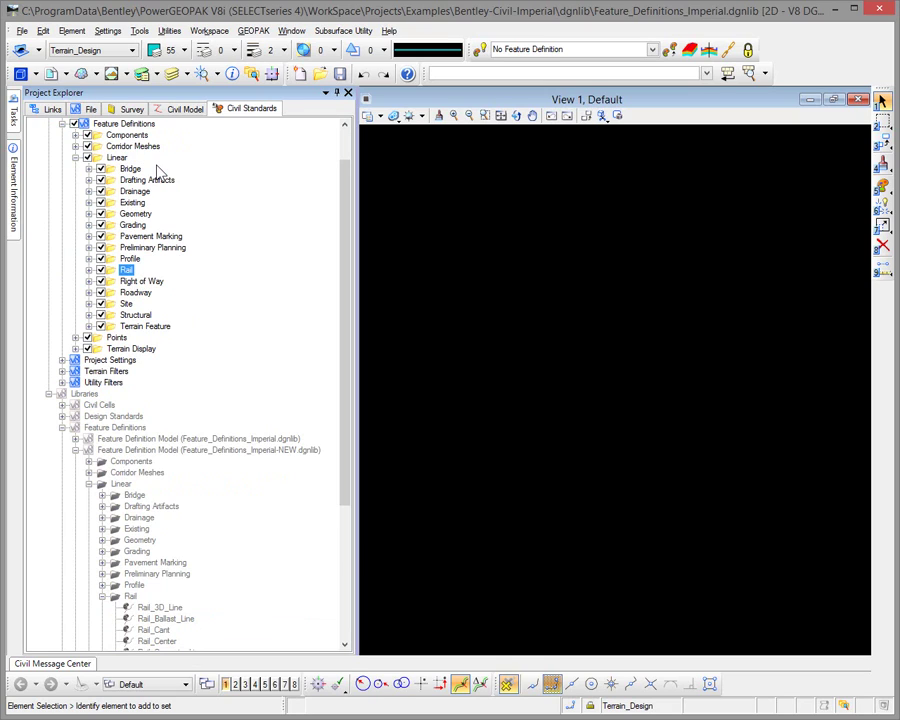
Copy the nine Rail line definitions, Rail_3D_Line through Rail_Wooden_Sleeper_Line, into the project's Rail category
drag(348, 452, 354, 510)
click(162, 507)
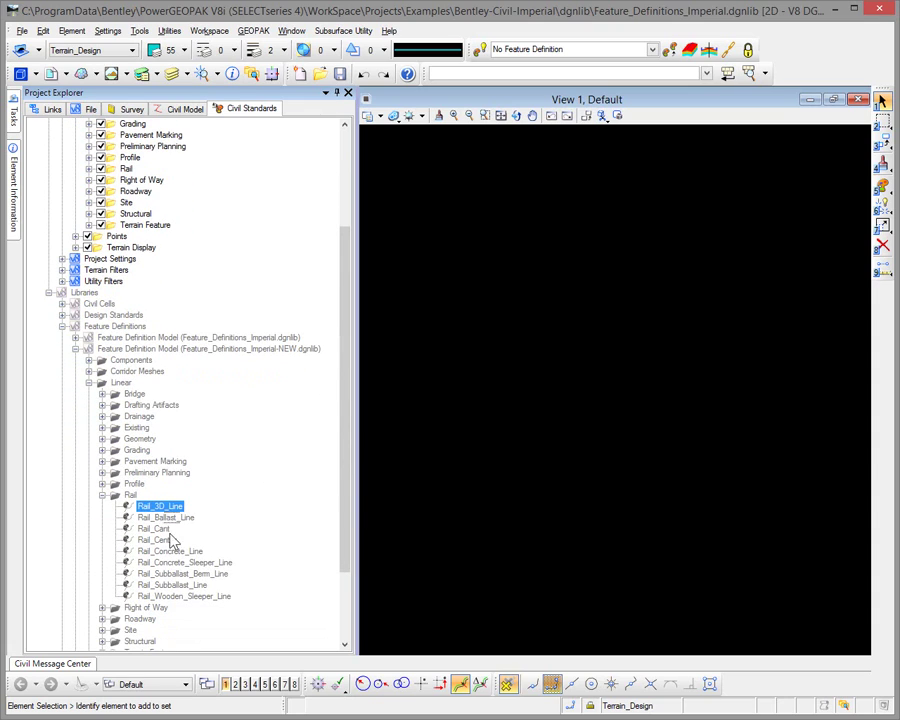
shift+click(172, 597)
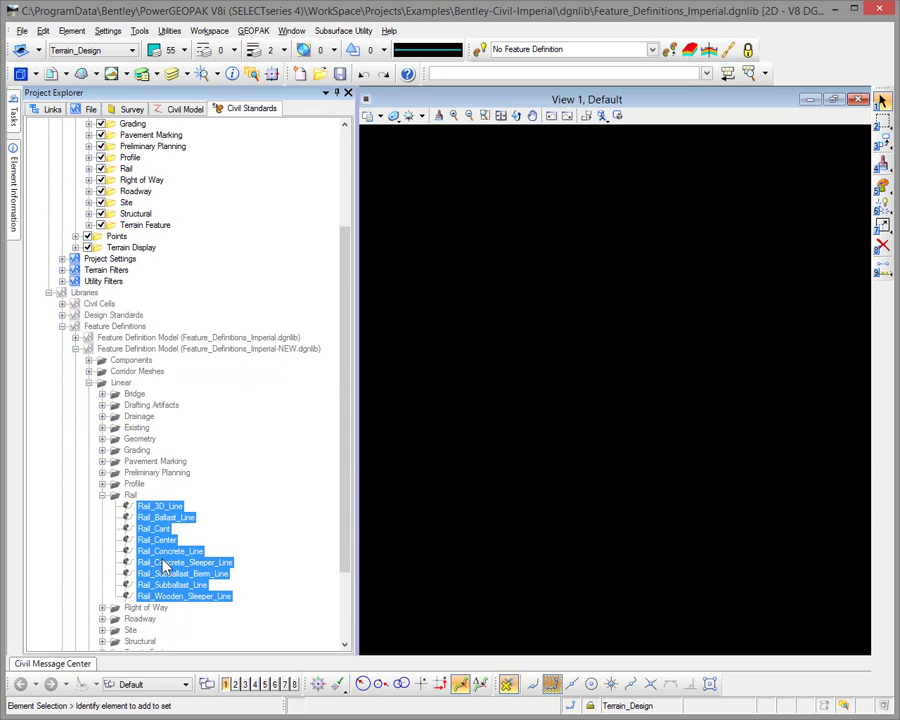
right_click(164, 566)
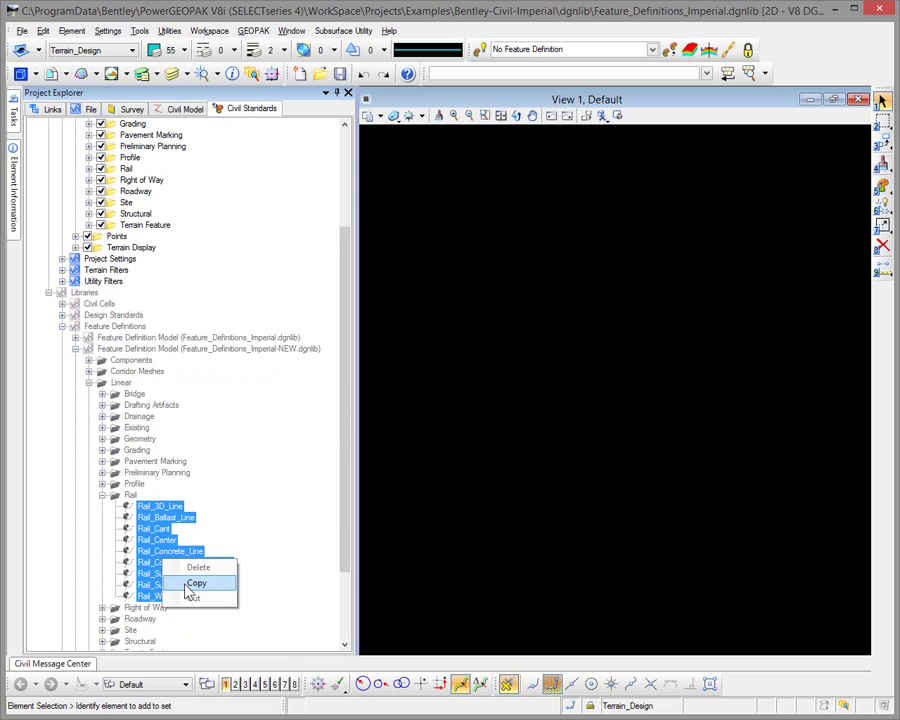
click(192, 584)
right_click(127, 172)
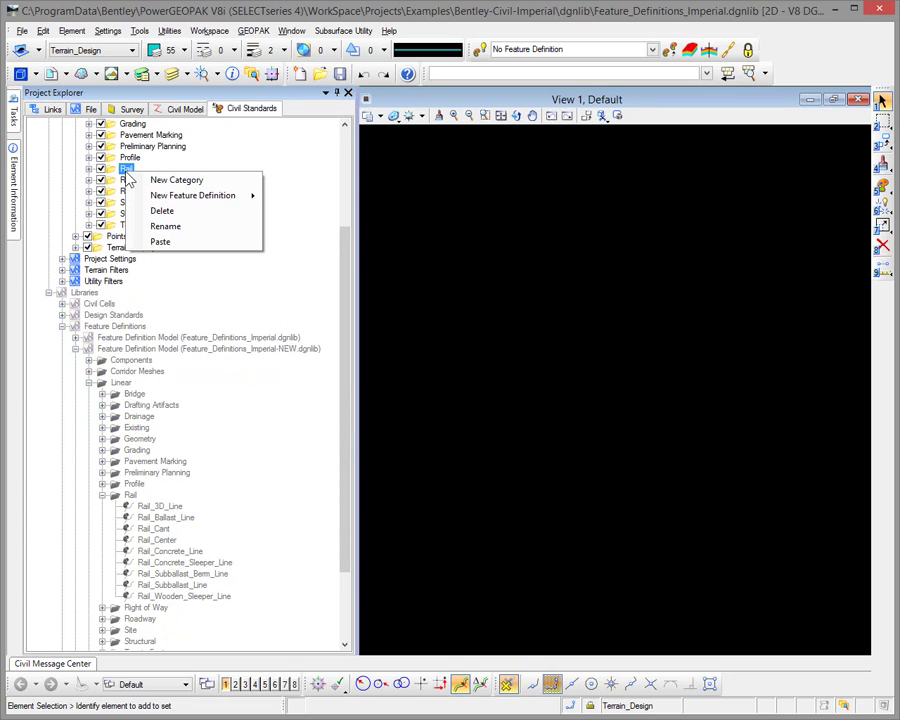
click(163, 242)
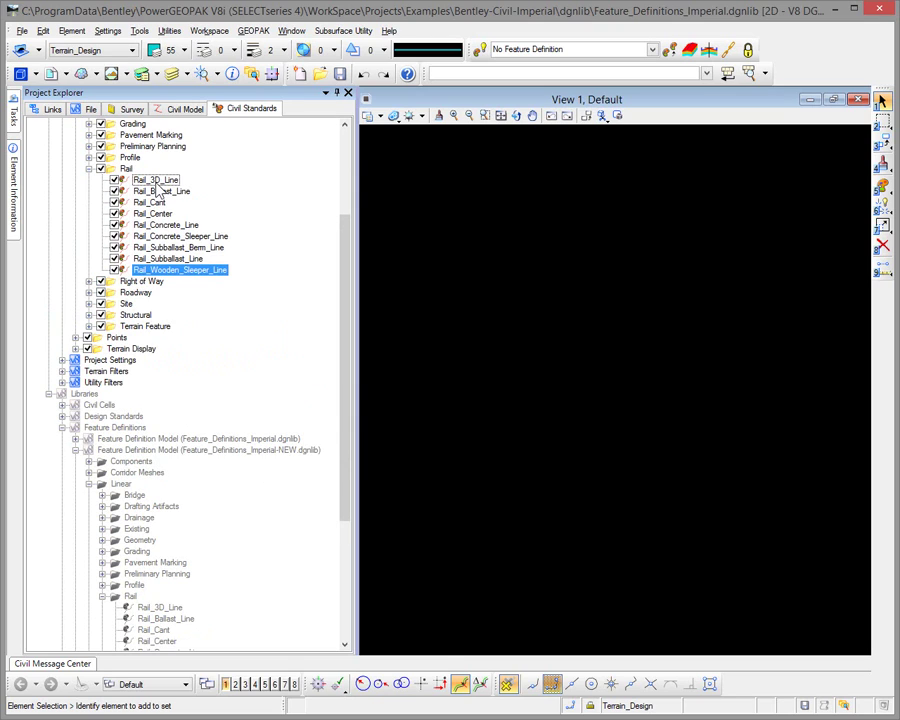
click(89, 169)
scroll(90, 175, up, 3)
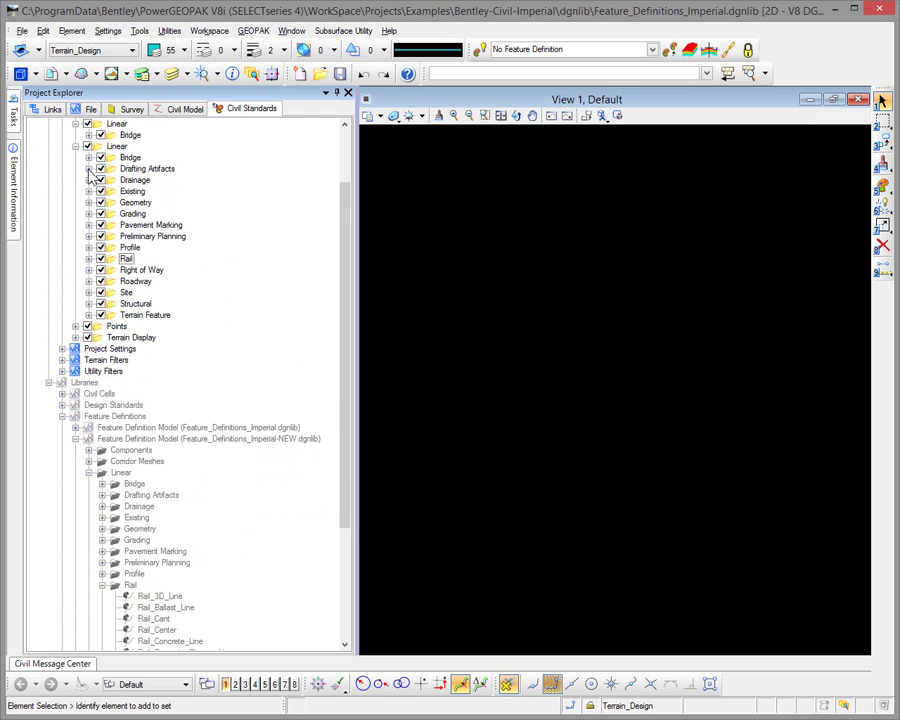
Collapse the Linear folders and expand the Components folders of both the project and NEW library
click(75, 147)
scroll(77, 155, up, 2)
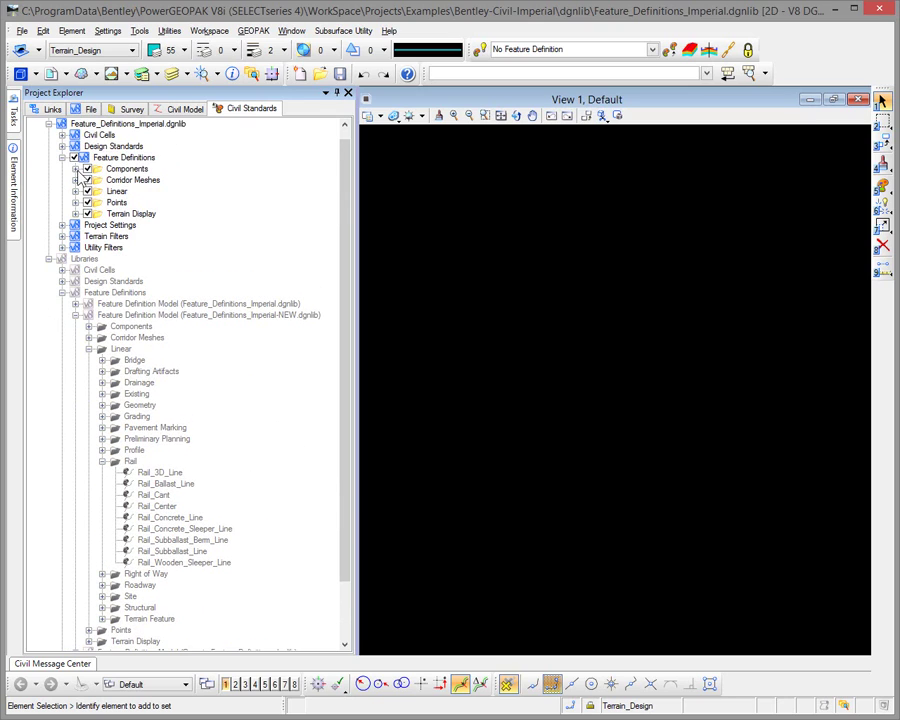
click(75, 170)
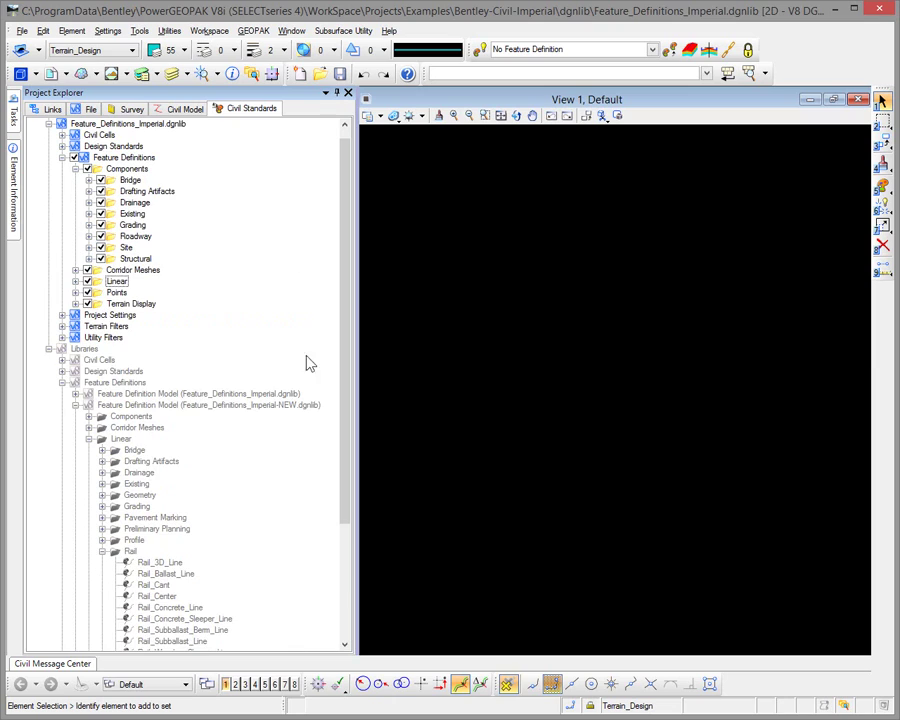
click(102, 551)
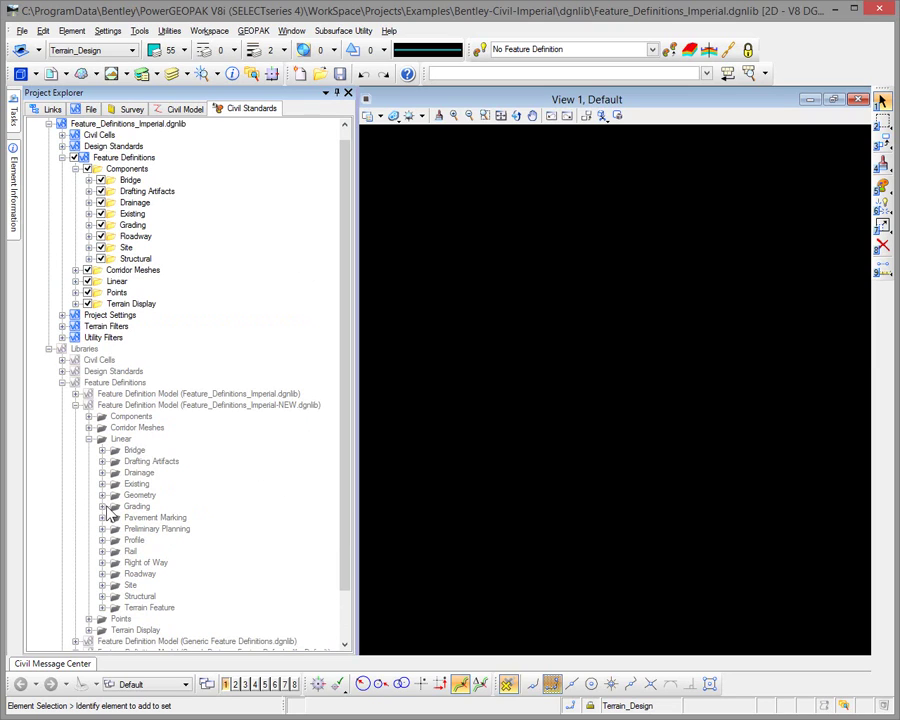
click(89, 439)
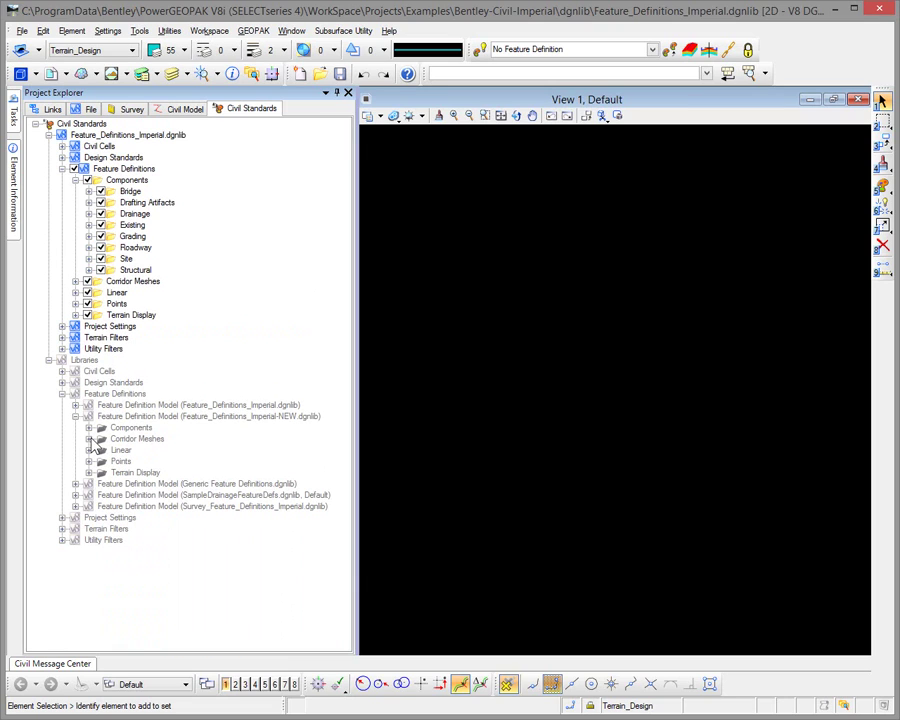
click(89, 427)
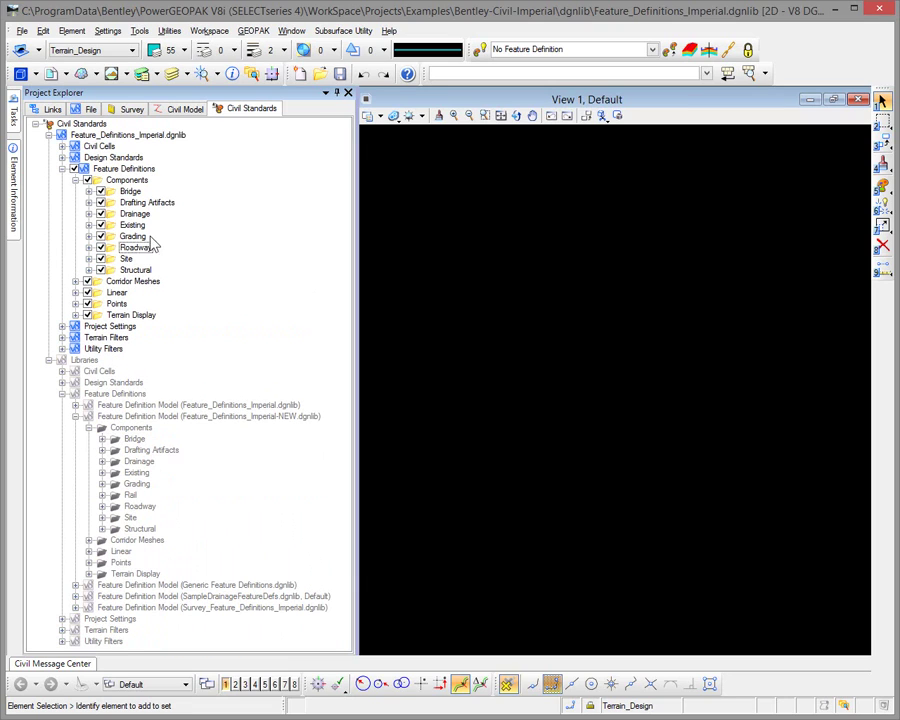
Create a new Rail category under the project's Components
right_click(127, 180)
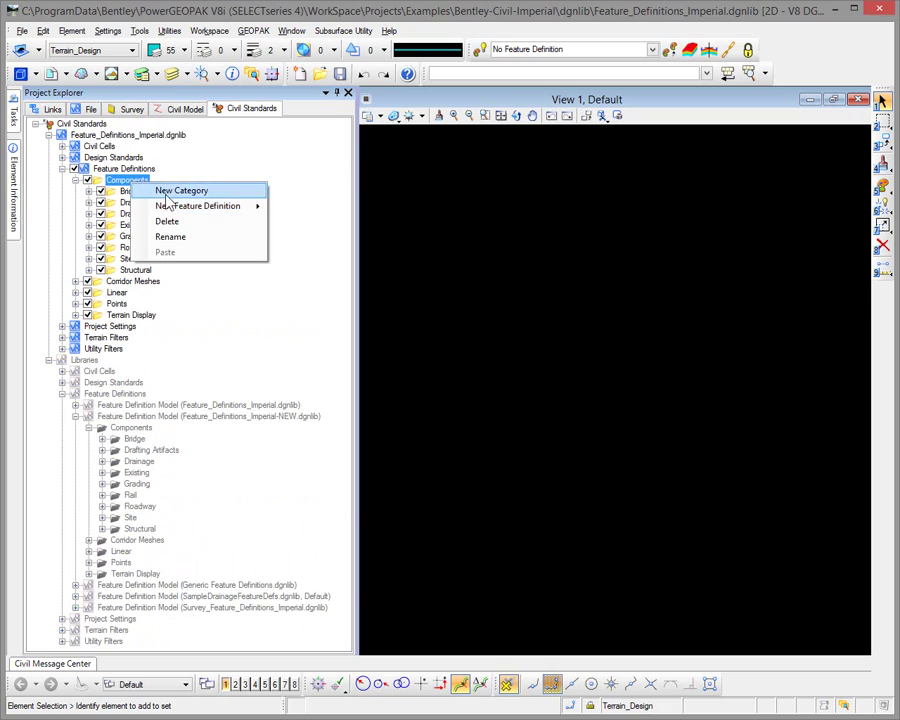
click(165, 191)
text(R)
key(Return)
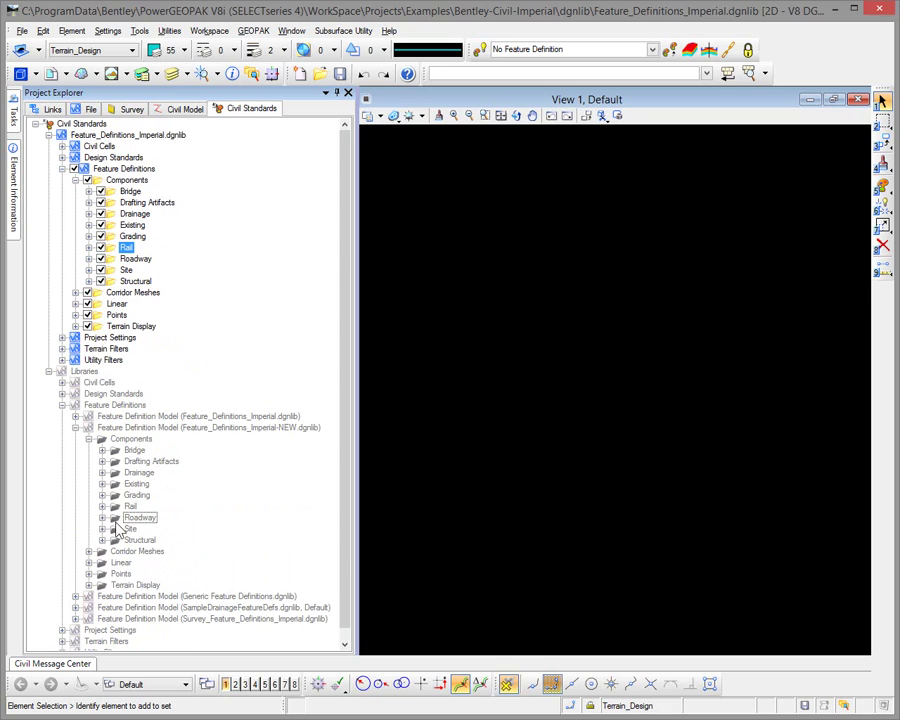
Copy the twelve Rail components, Rail_3D through Rail_Wooden_Sleeper, into the new Rail category
click(103, 507)
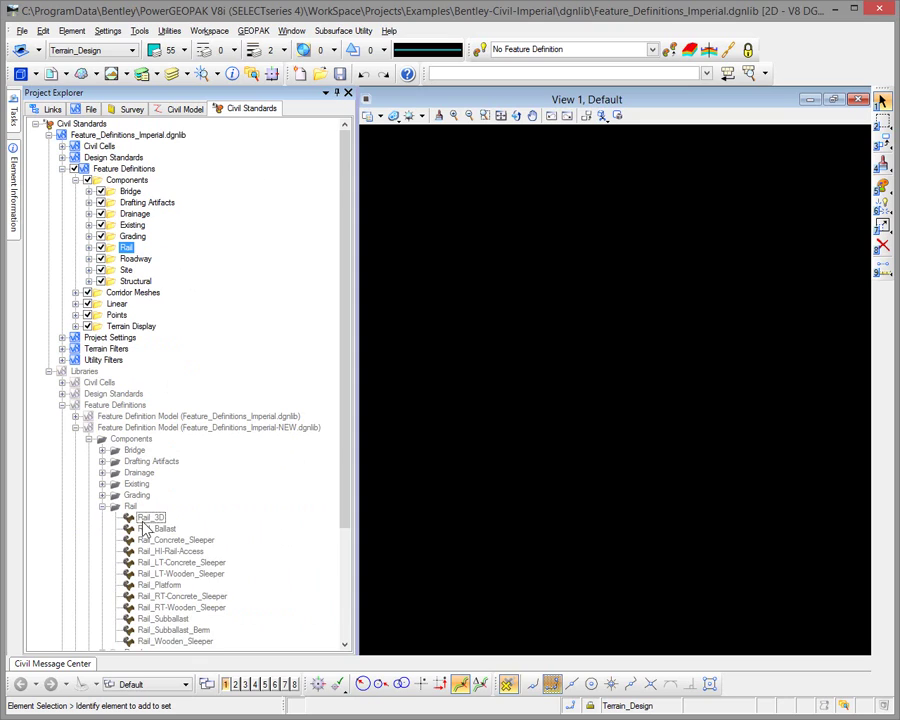
click(150, 517)
scroll(160, 565, down, 2)
shift+click(168, 574)
right_click(170, 575)
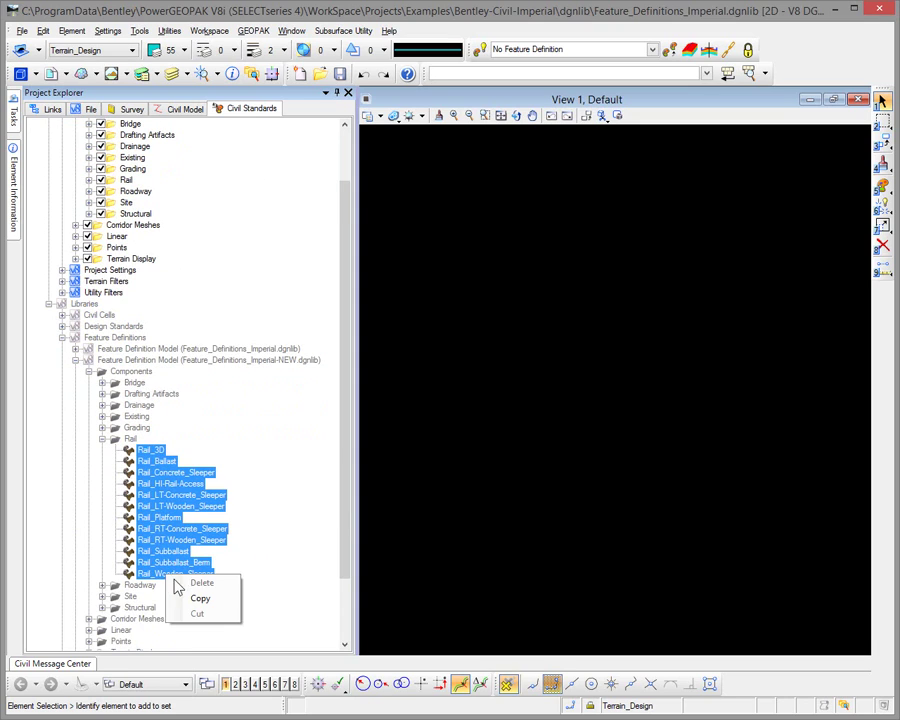
click(198, 597)
scroll(145, 352, up, 2)
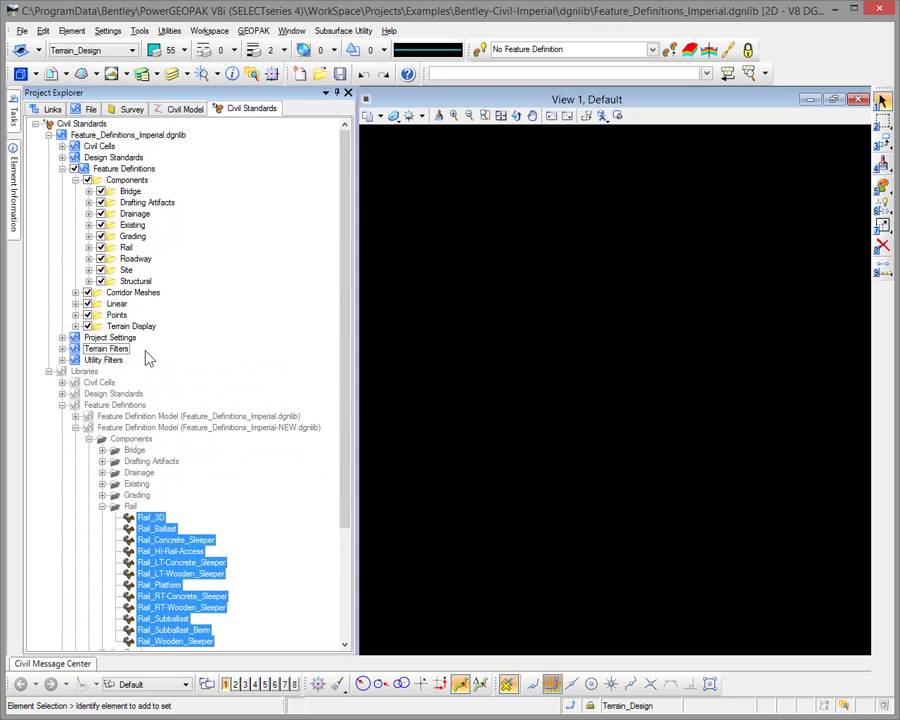
right_click(127, 249)
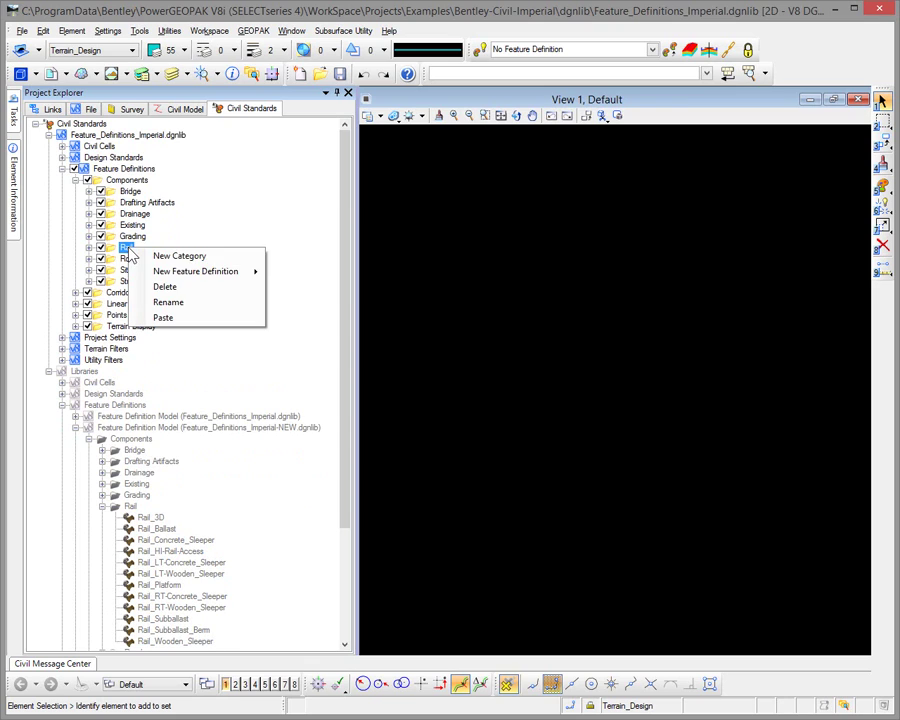
click(177, 318)
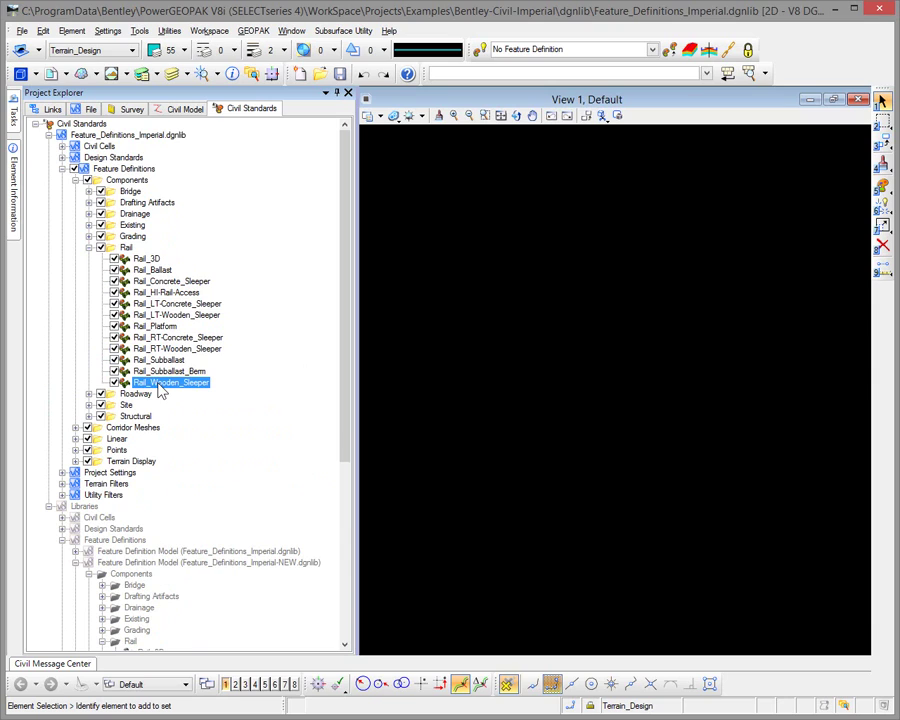
click(149, 261)
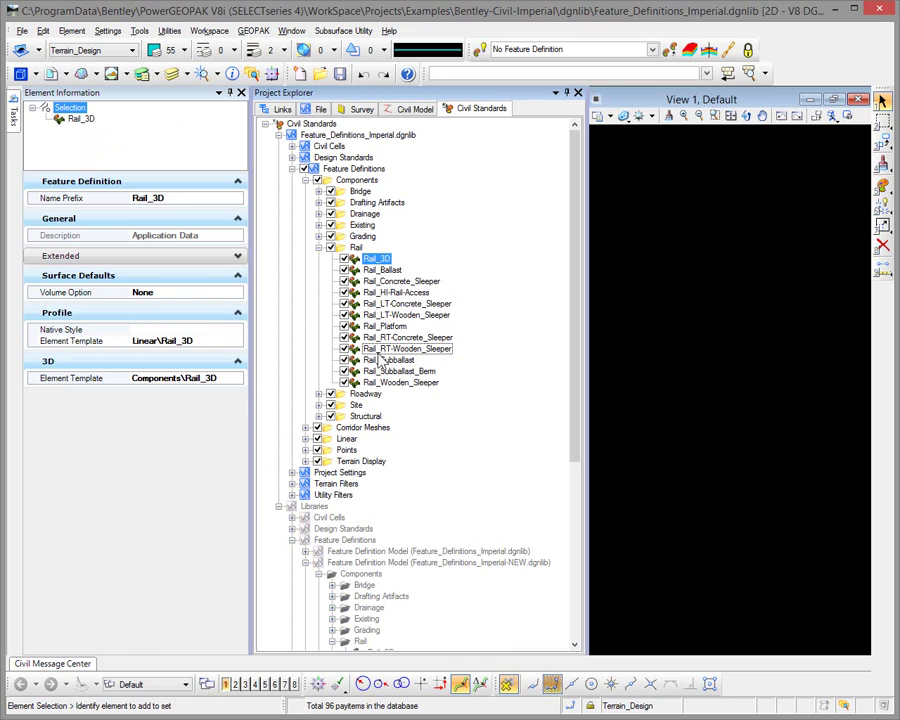
Remove line 85 with the Feature_Definitions_Imperial-NEW.dgnlib path from the pcf and save it
key(alt+Tab)
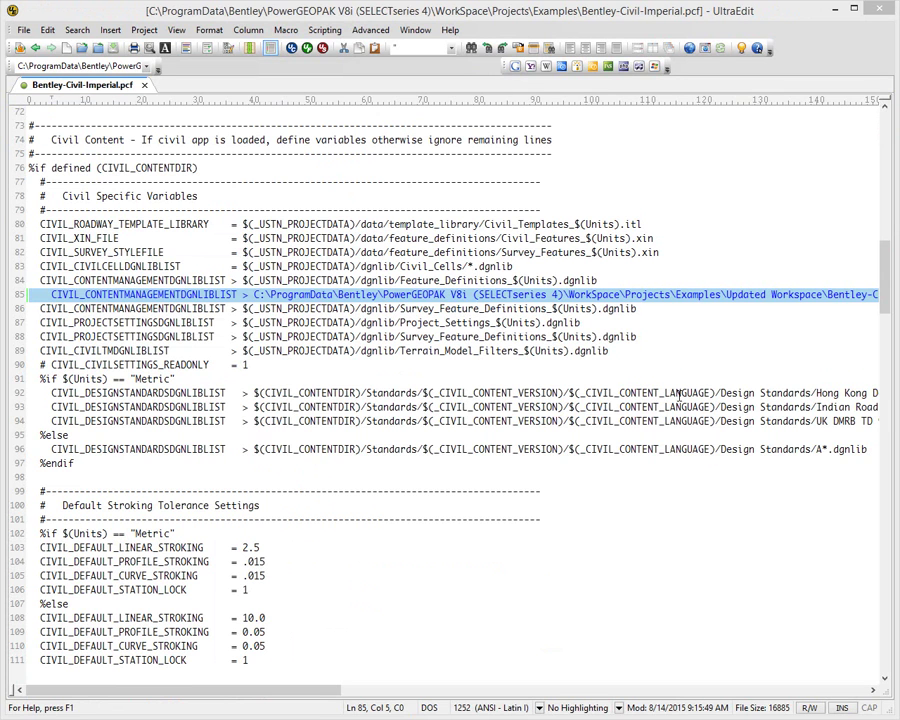
click(660, 295)
key(Home)
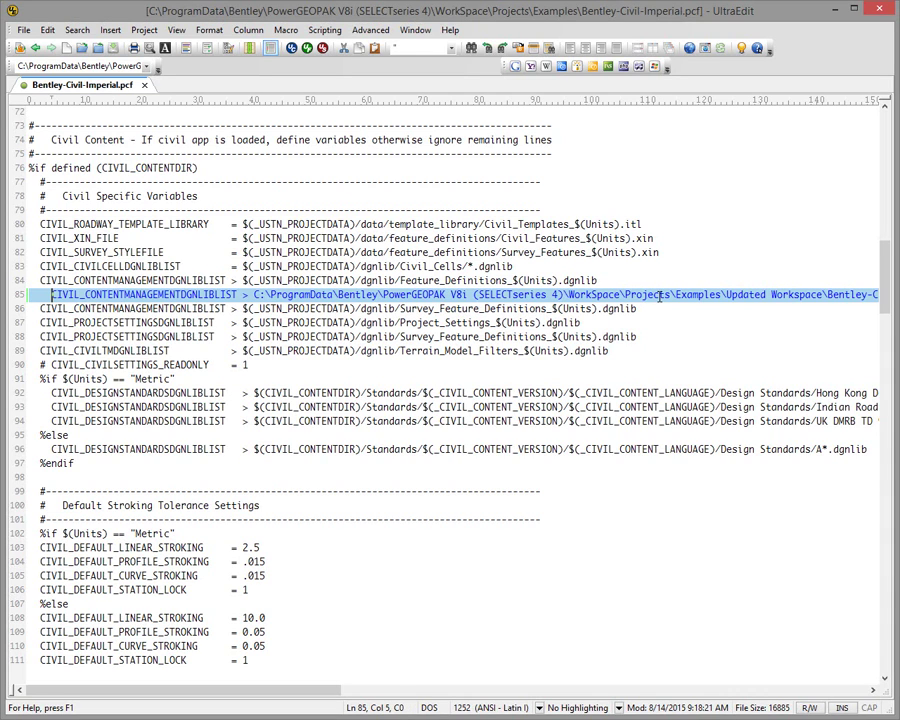
key(shift+End)
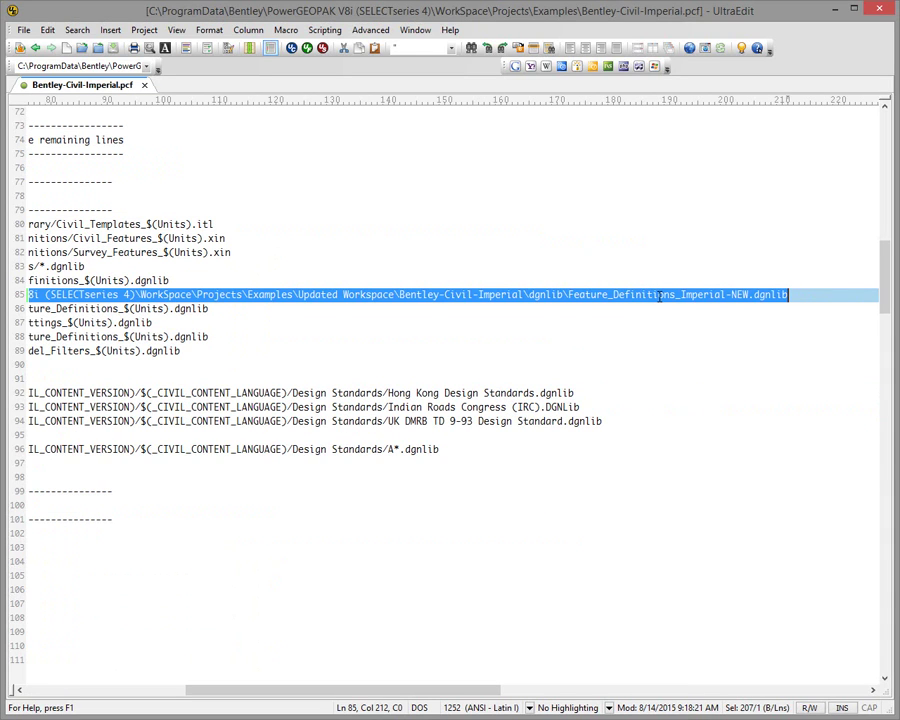
key(Delete)
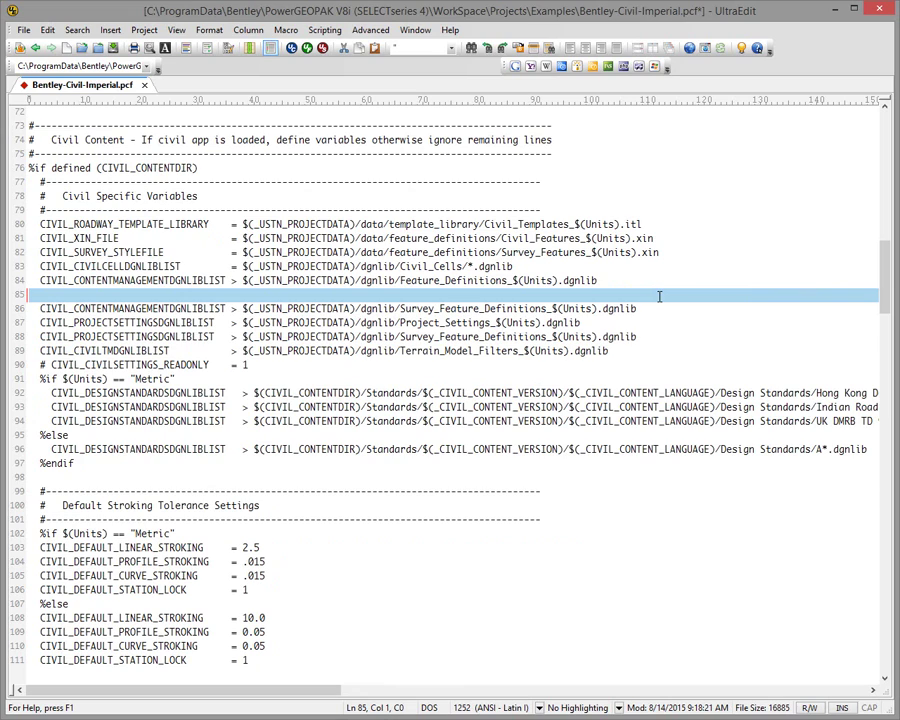
key(Delete)
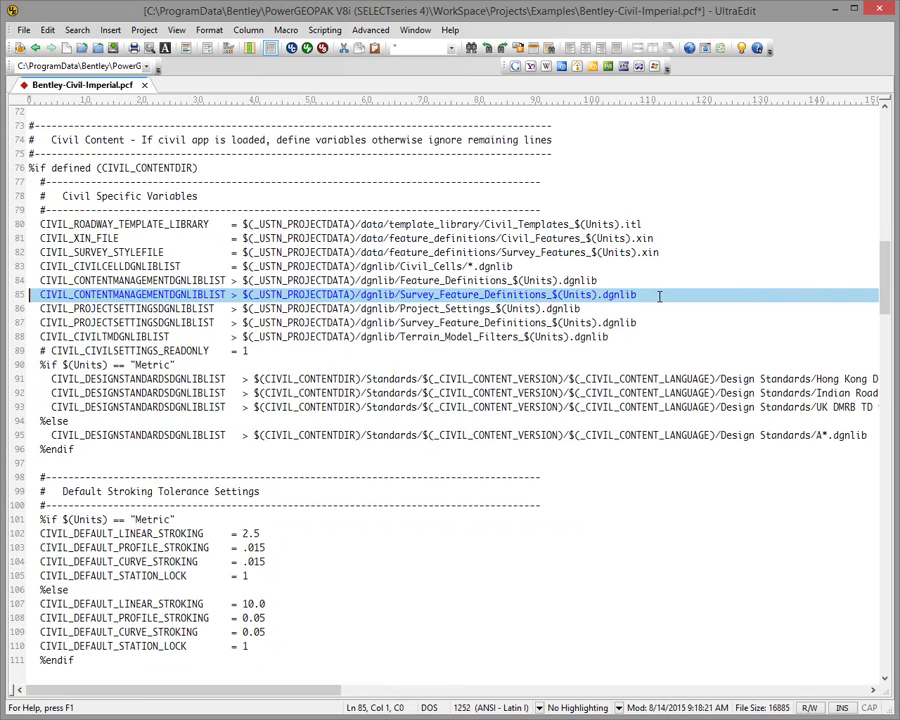
key(ctrl+s)
Rename Terrain_Model_Filters_Imperial.dgnlib to Terrain_Model_Filters_Imperial-NEW.dgnlib and copy its full path
key(alt+Tab)
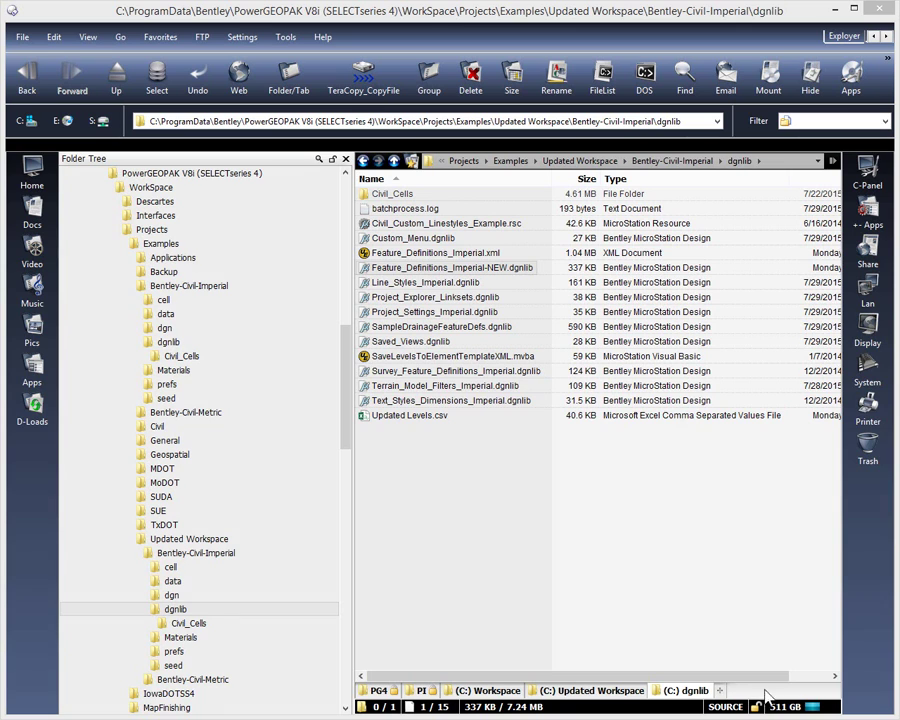
click(487, 393)
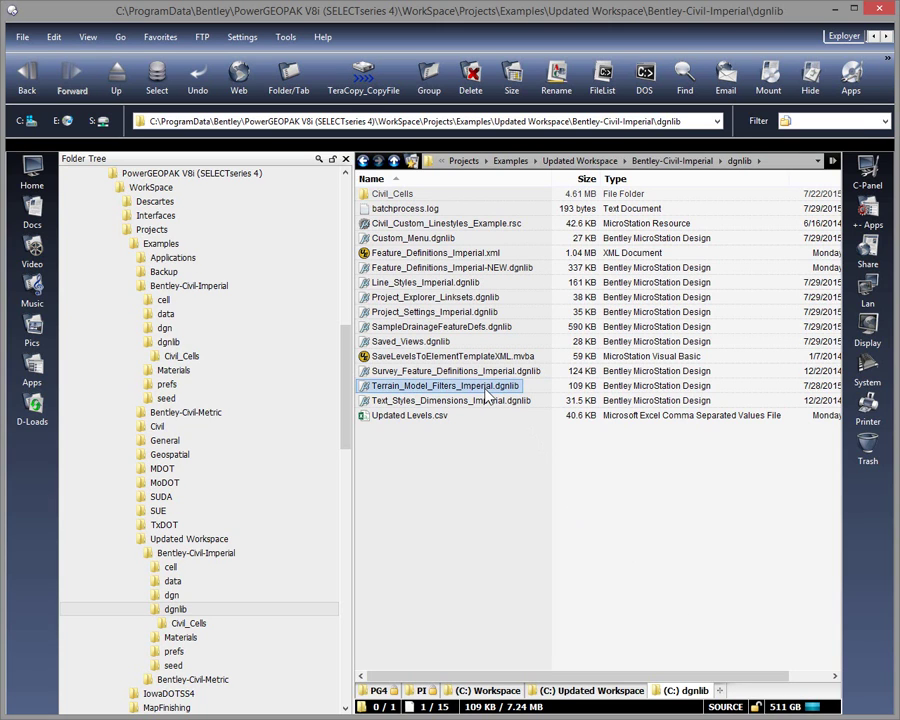
right_click(487, 394)
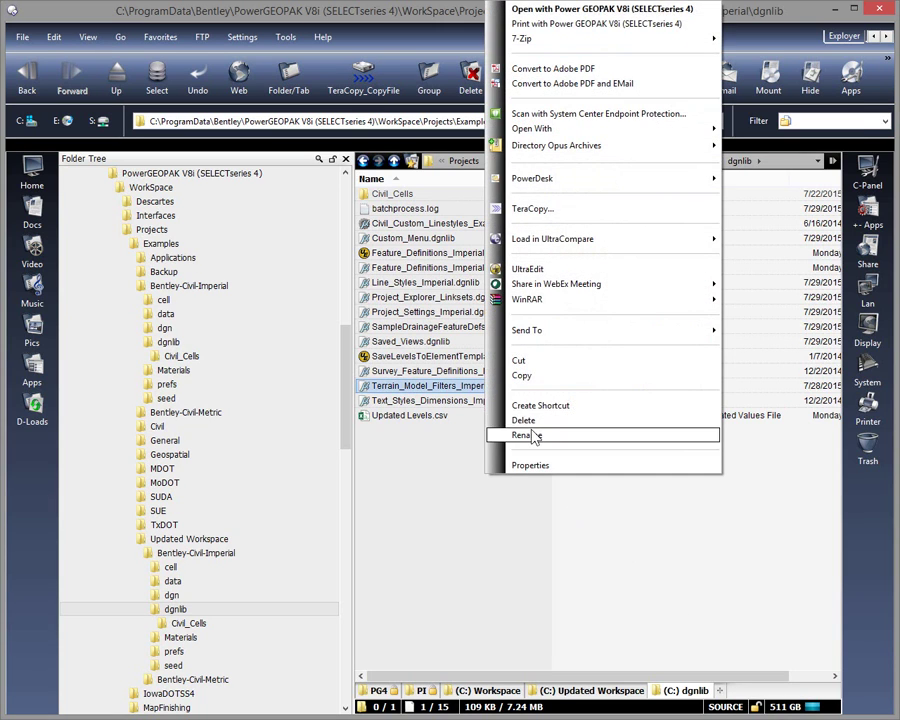
click(530, 431)
key(End)
text(-NEW)
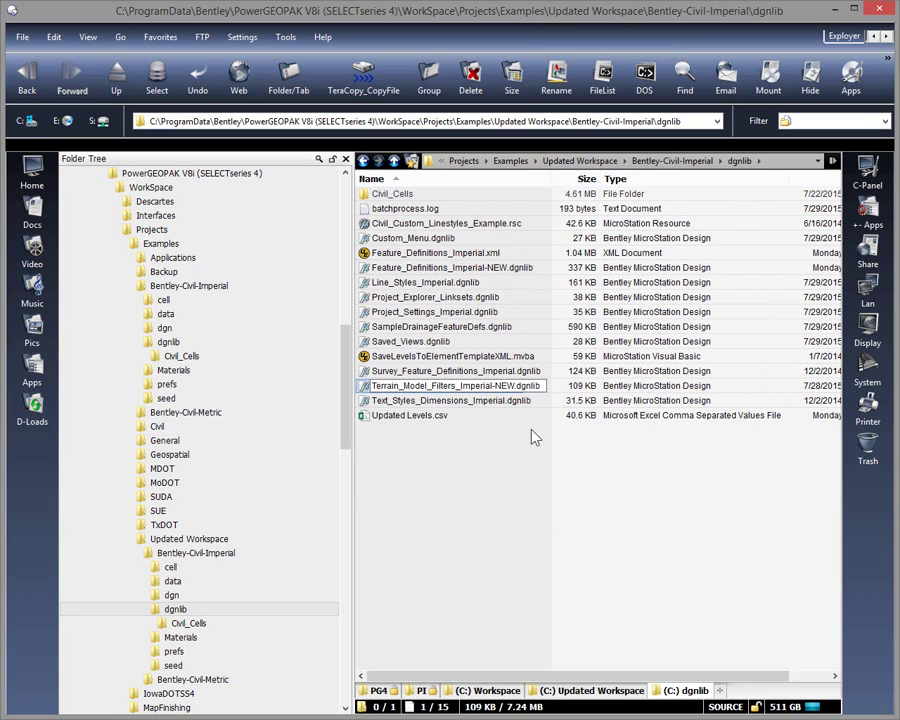
key(Return)
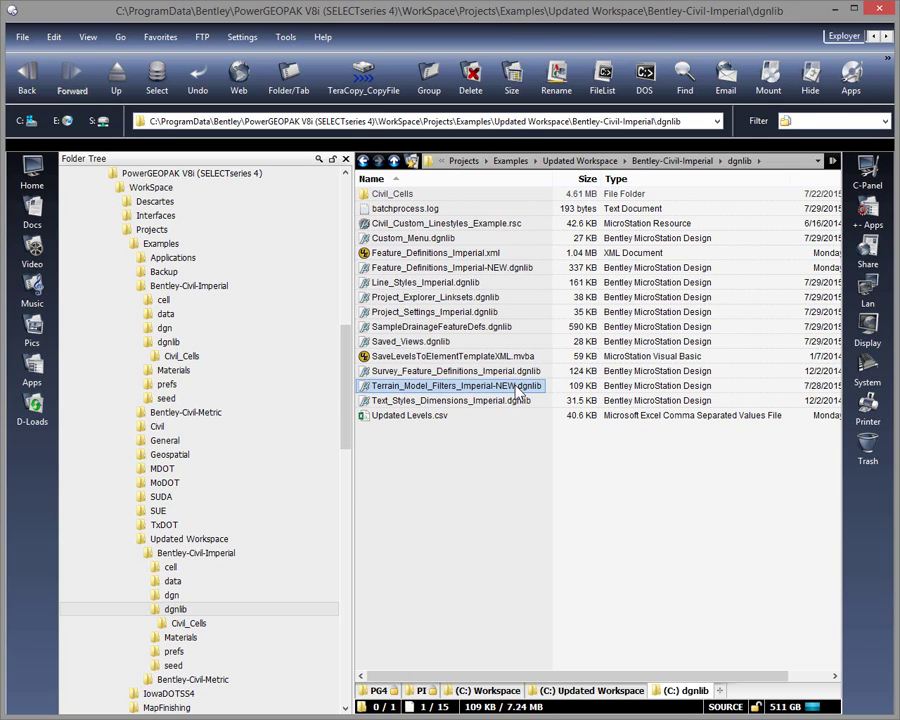
right_click(518, 388)
click(556, 383)
Duplicate the CIVIL_CIVILTMDGNLIBLIST line of Bentley-Civil-Imperial.pcf as a new line 89
key(alt+Tab)
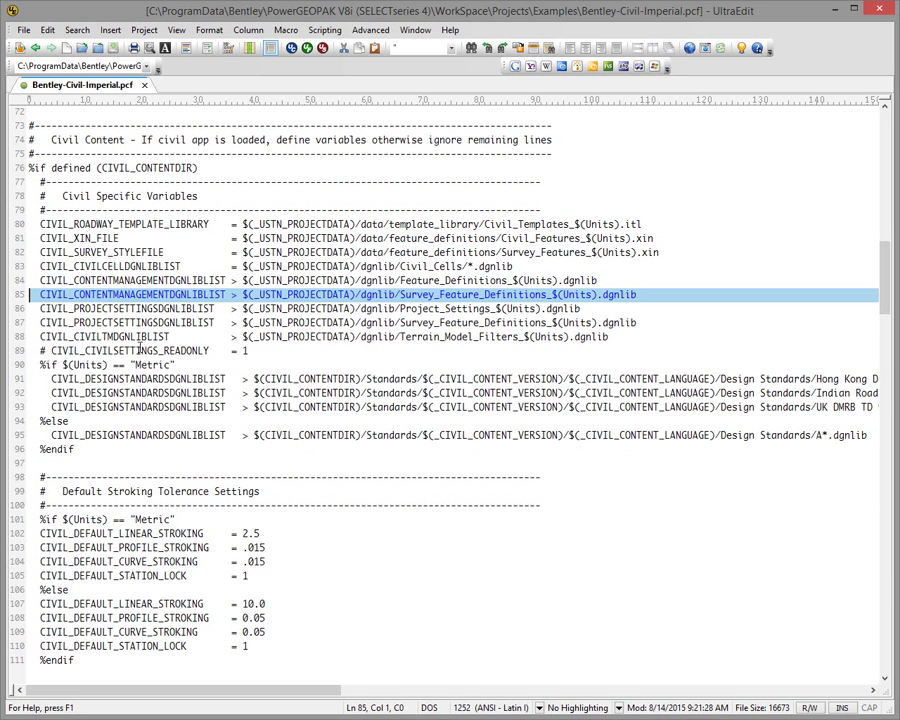
click(119, 337)
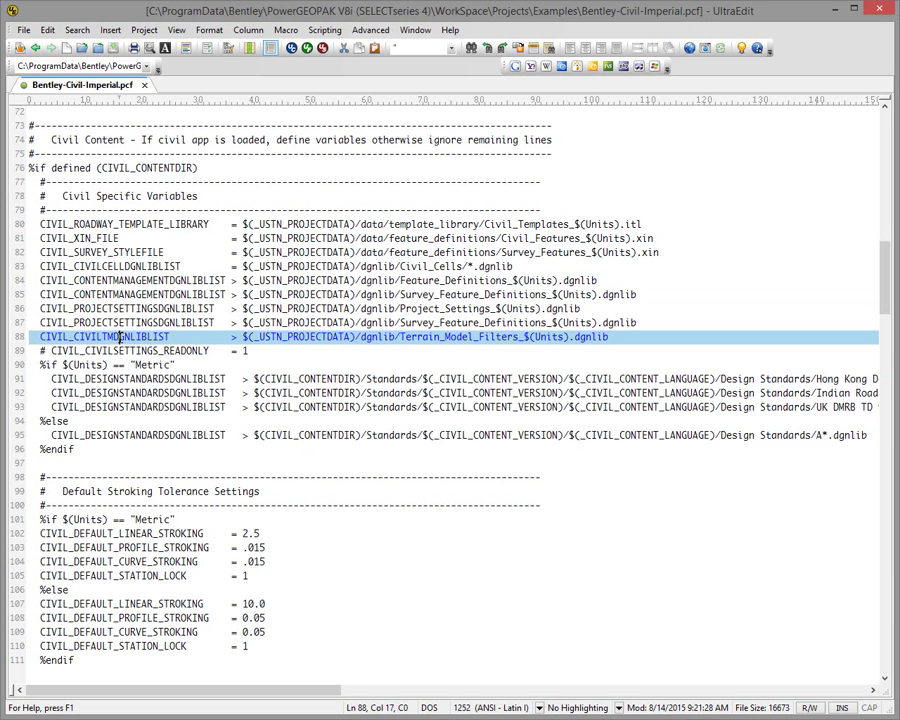
key(shift+End)
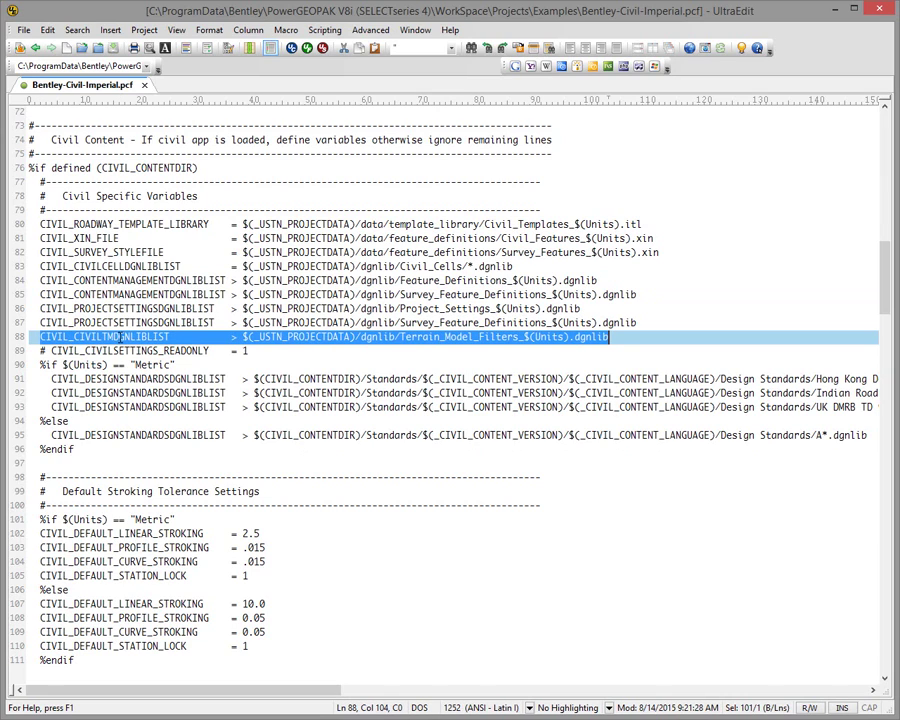
key(ctrl+c)
key(End)
key(Return)
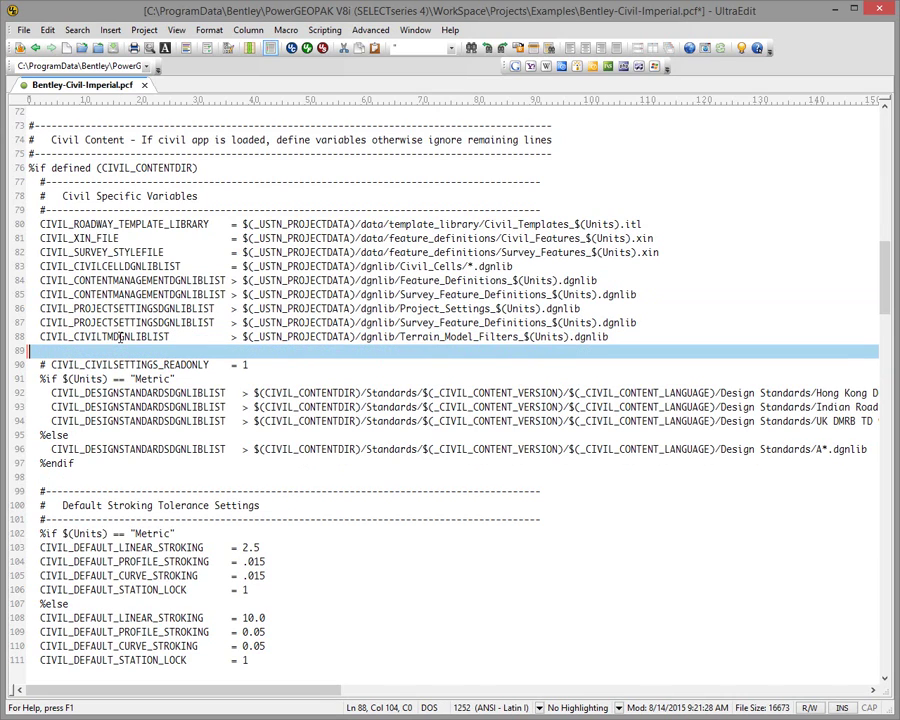
key(ctrl+v)
Point line 89 at the Updated Workspace's Terrain_Model_Filters_Imperial-NEW.dgnlib, drop the opening quote, and save
key(Home)
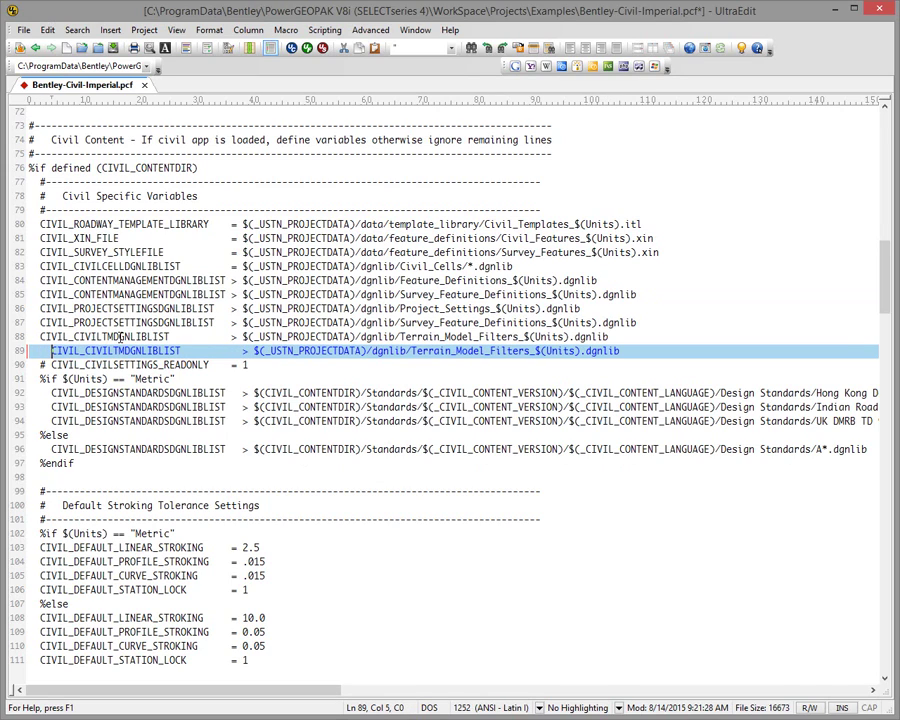
key(Right)
key(Right)
key(Right)
key(Right)
key(Right)
key(Delete)
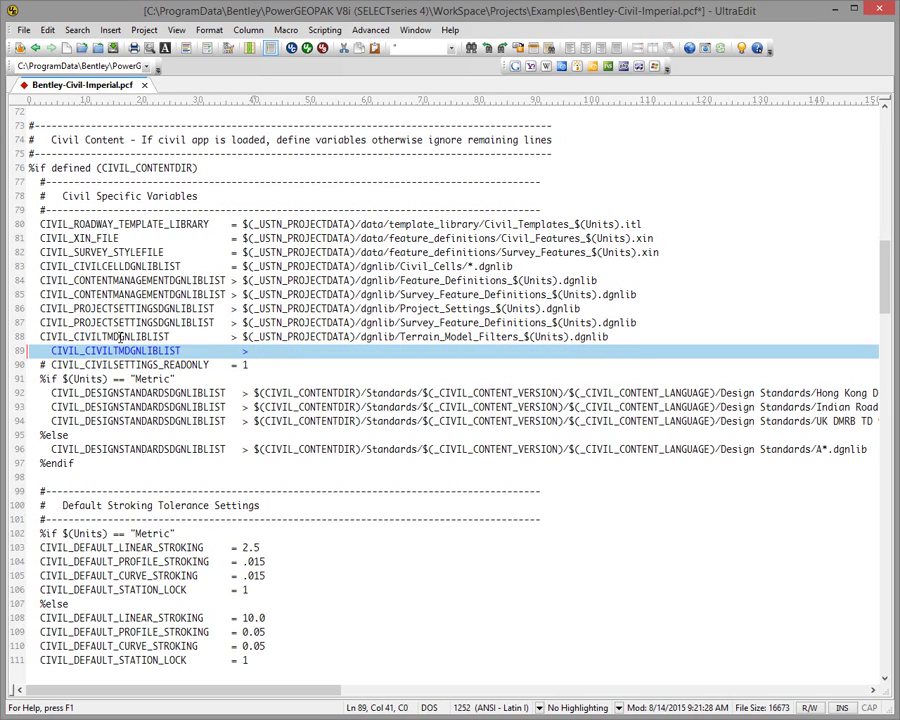
key(ctrl+v)
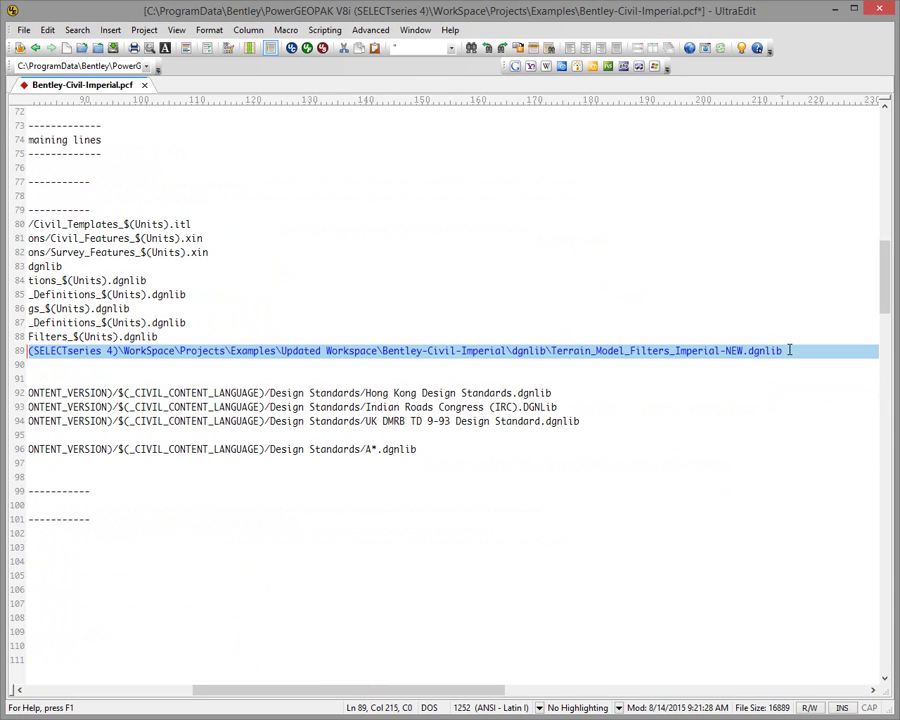
key(Home)
key(Right)
key(Right)
key(Right)
key(Right)
key(Right)
key(Right)
key(Right)
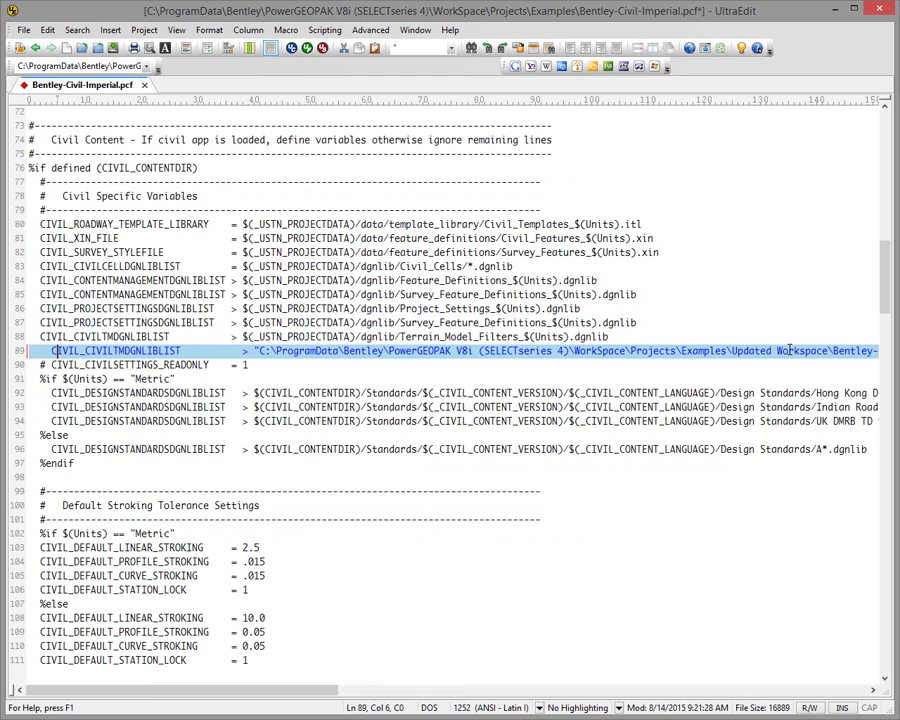
key(Delete)
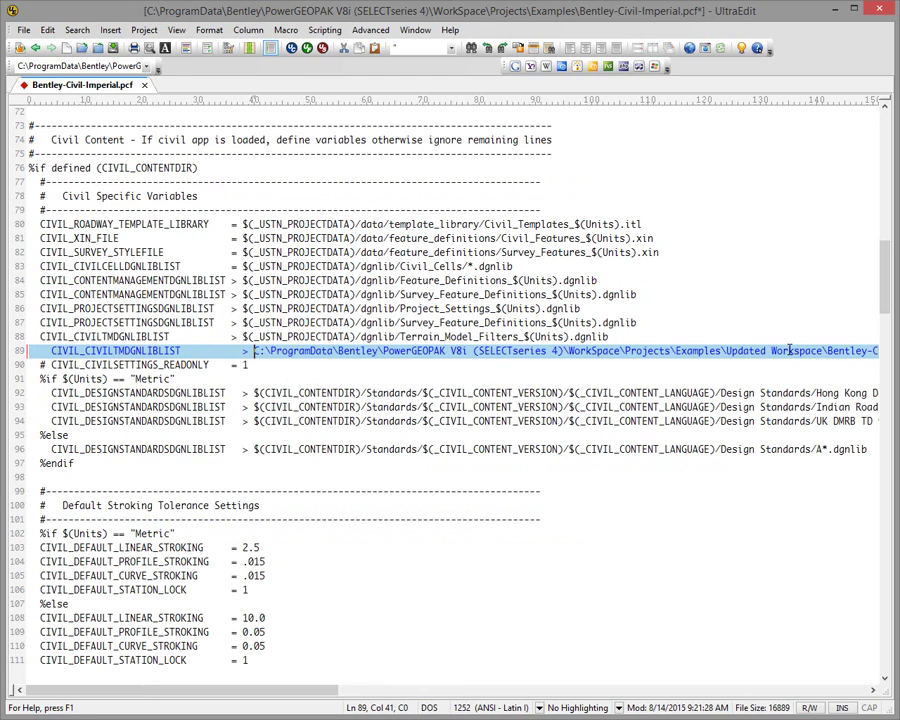
click(117, 48)
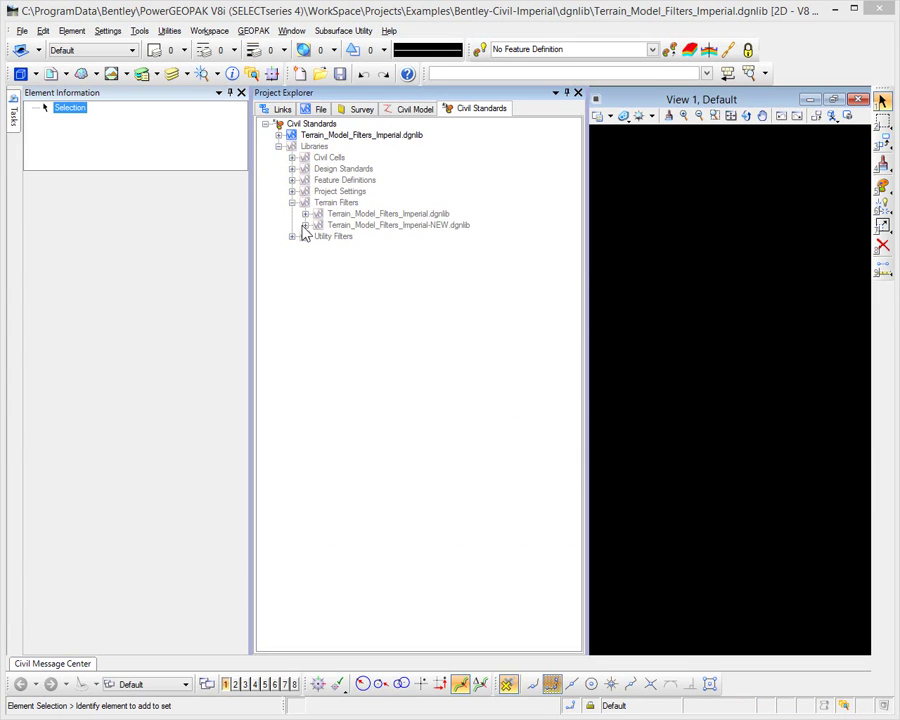
Expand the terrain filters and filter groups of both the NEW and active Terrain_Model_Filters dgnlibs
click(305, 225)
click(318, 247)
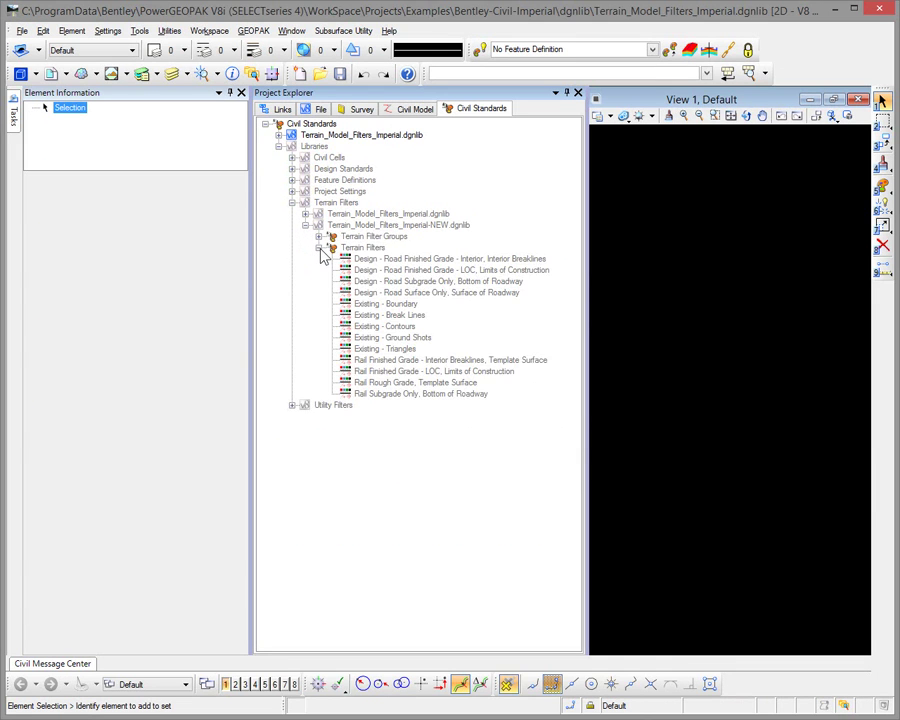
click(318, 237)
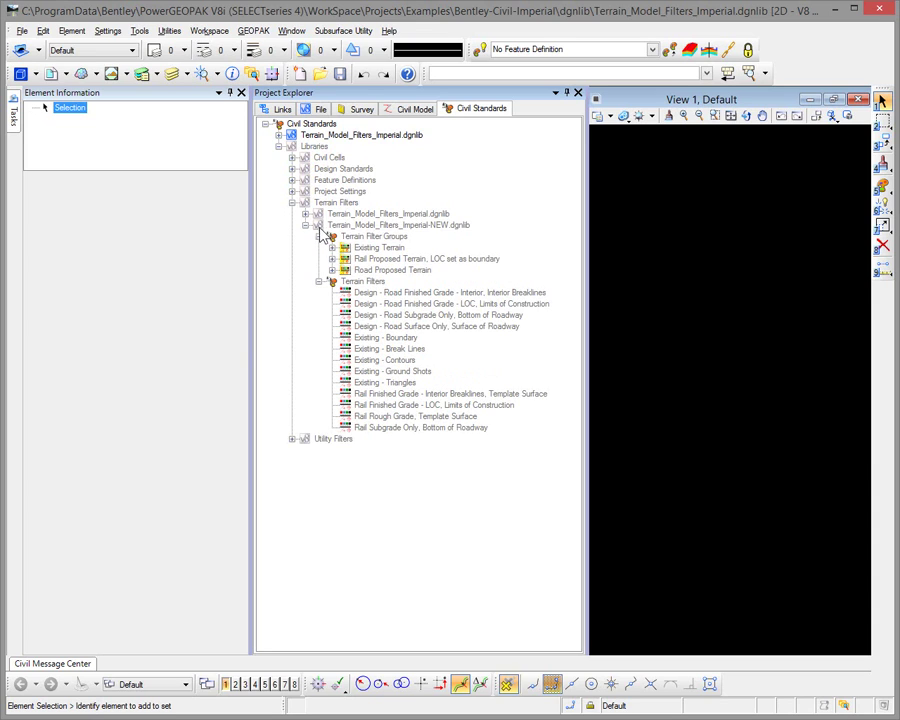
click(279, 136)
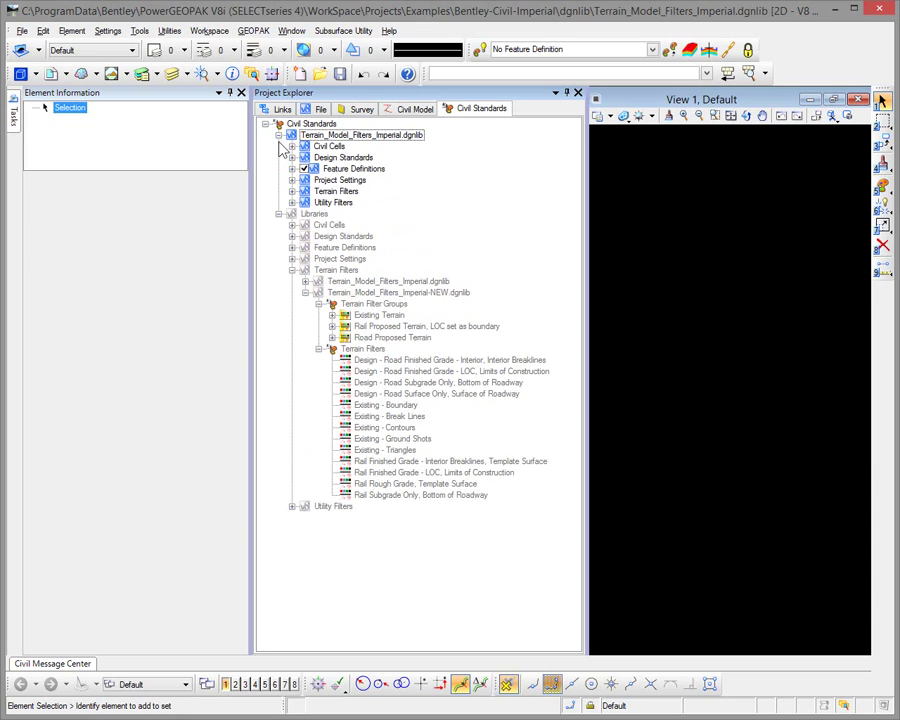
click(292, 191)
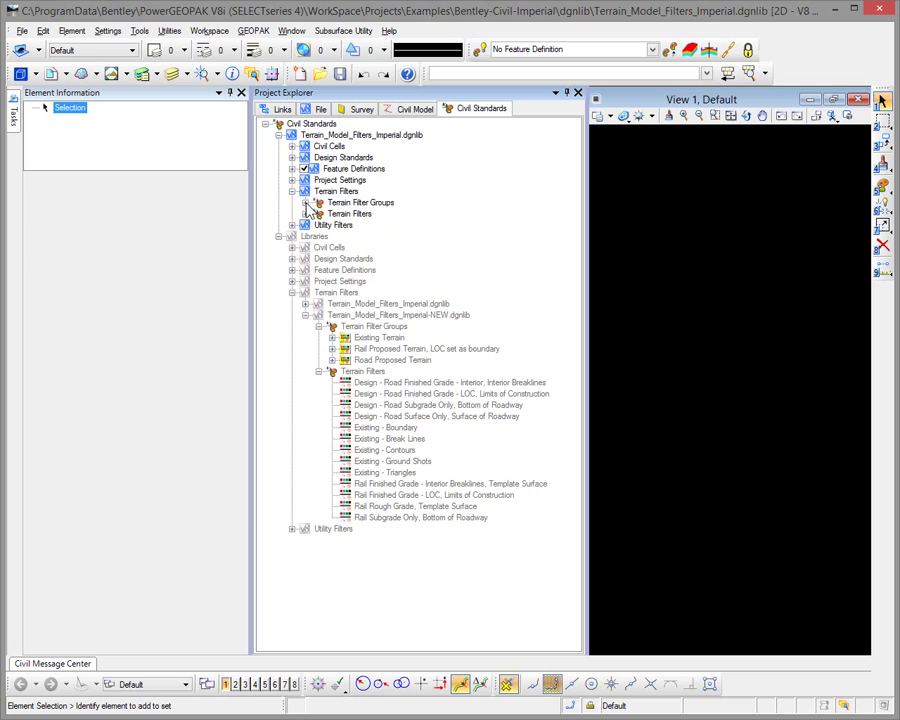
click(305, 202)
click(306, 226)
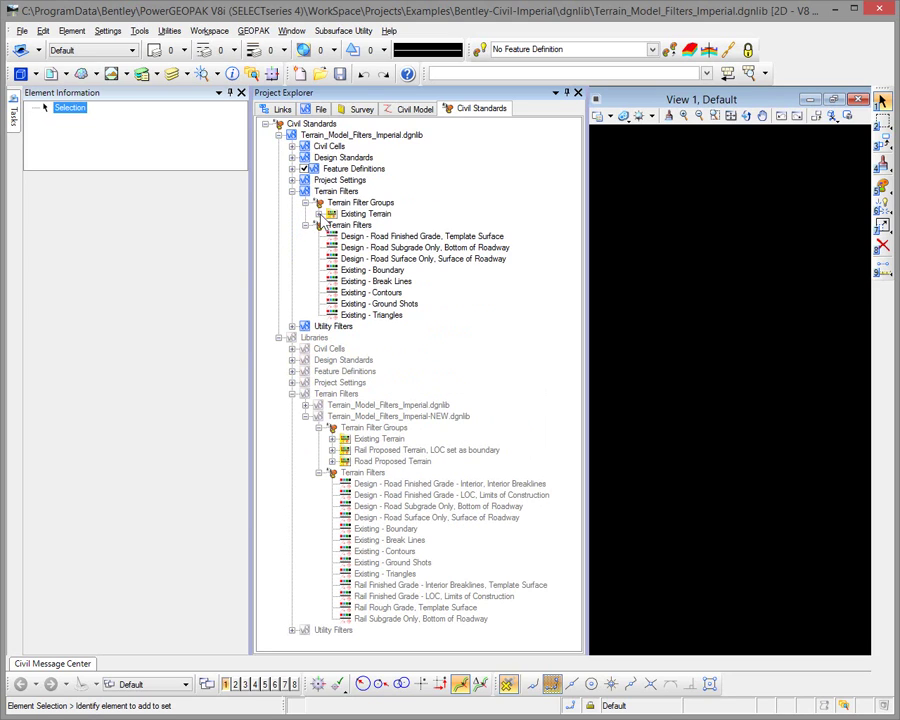
click(319, 215)
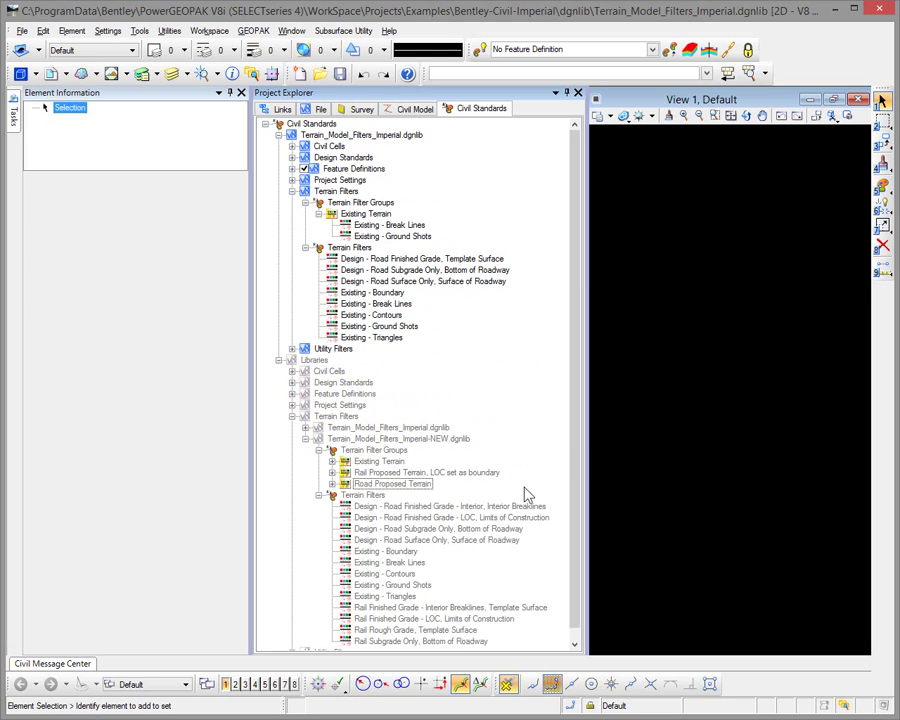
Copy the road Interior Breaklines and LOC, Limits of Construction filters into the active model
click(424, 505)
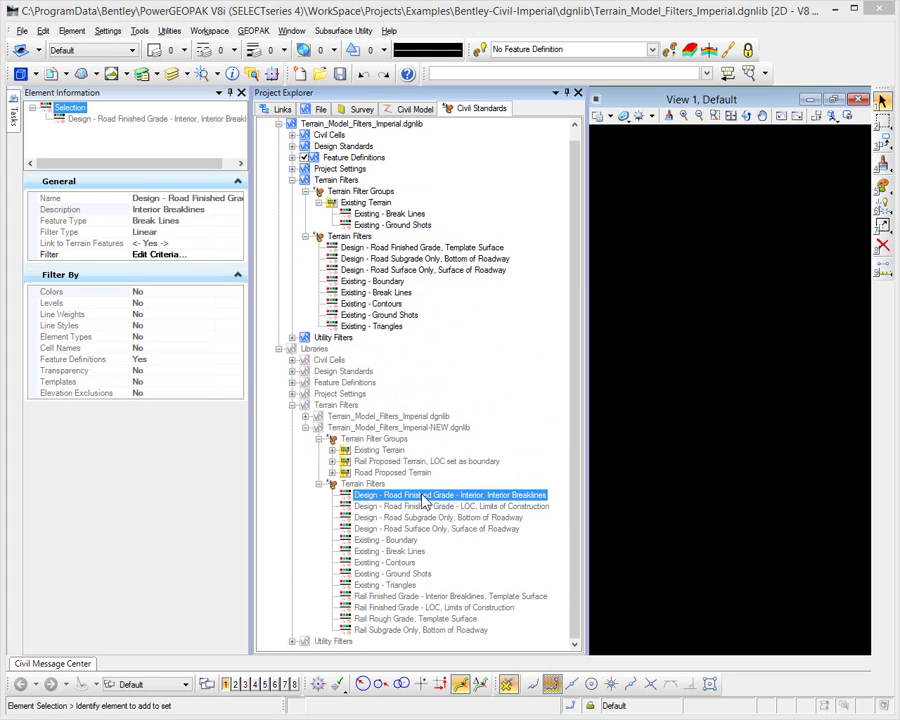
right_click(424, 502)
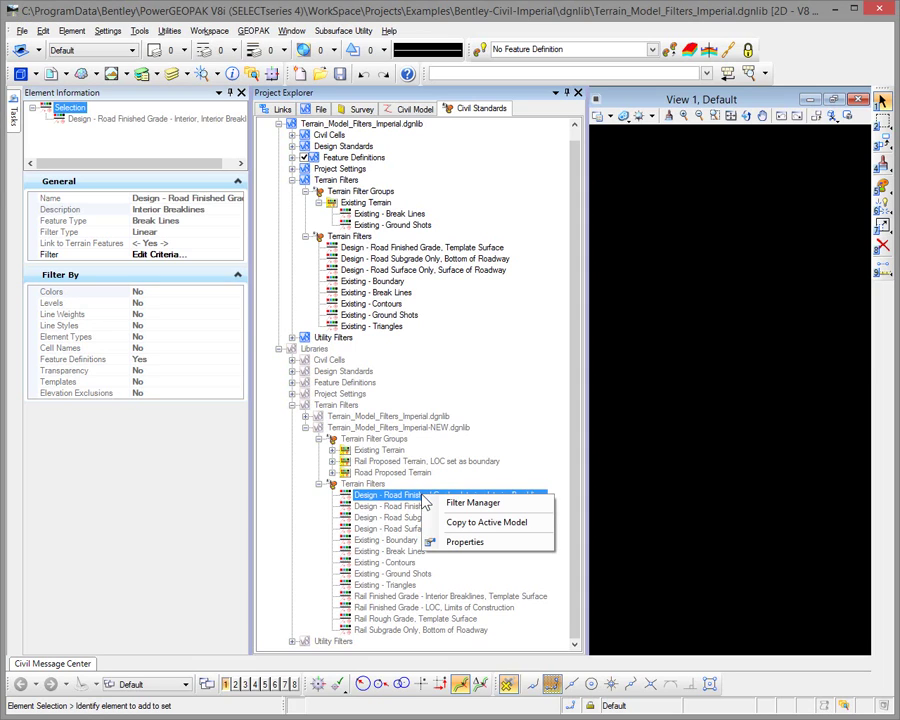
click(463, 527)
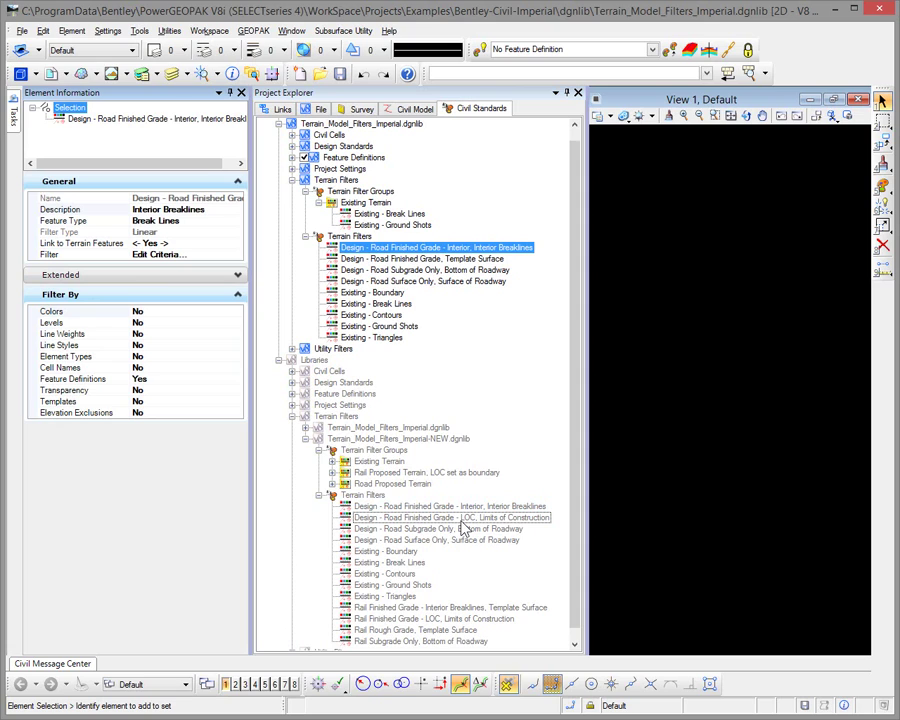
click(449, 519)
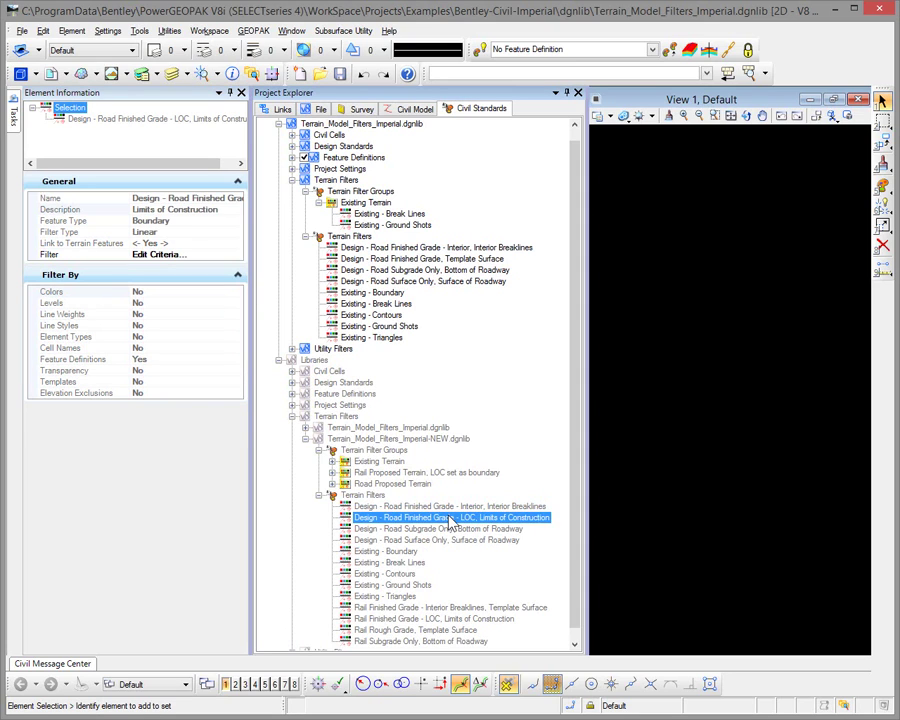
right_click(452, 519)
click(491, 544)
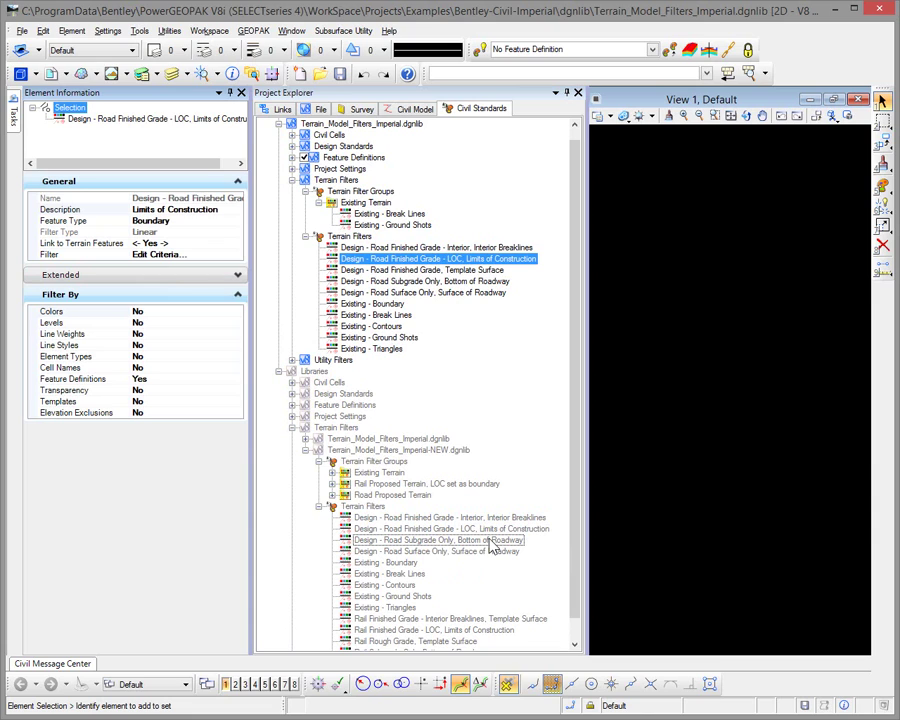
Copy the Rail Finished Grade Interior Breaklines, Finished Grade LOC, Rough Grade and Subgrade Only filters
click(411, 619)
right_click(411, 619)
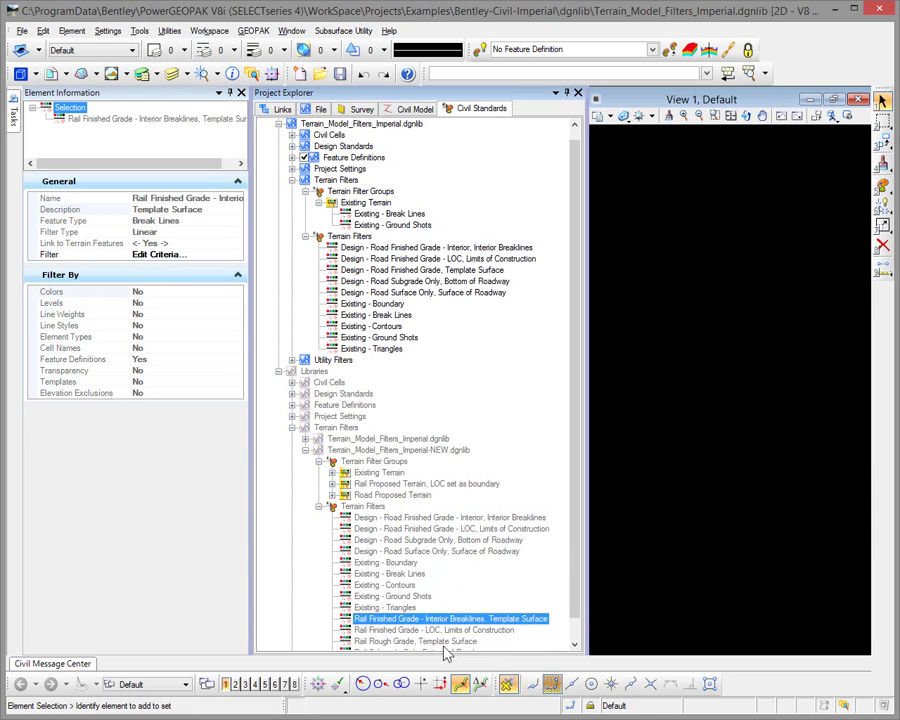
click(446, 648)
scroll(574, 566, down, 1)
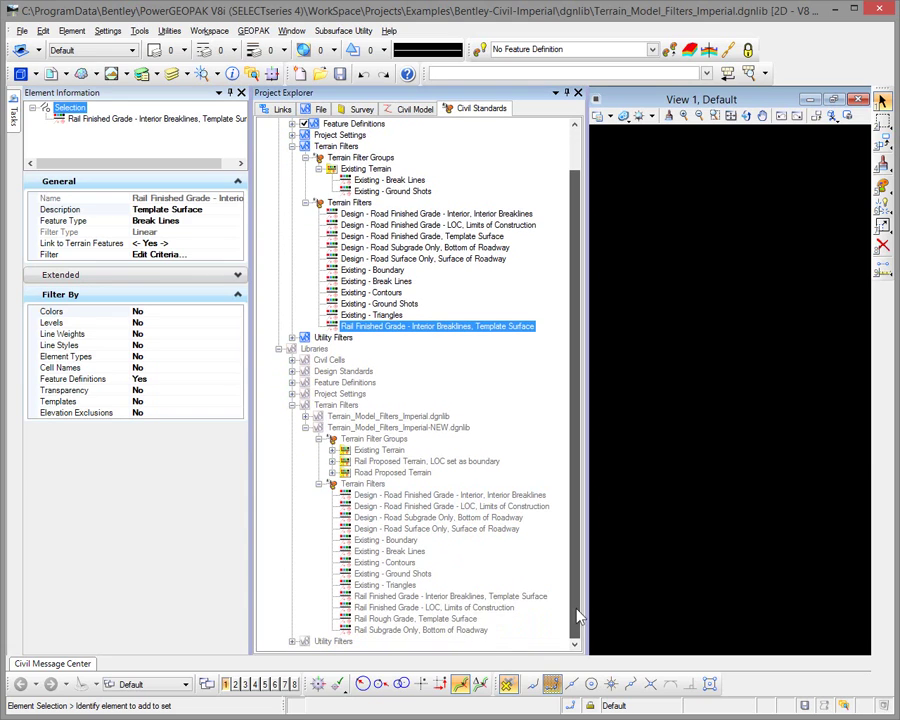
click(452, 610)
right_click(450, 609)
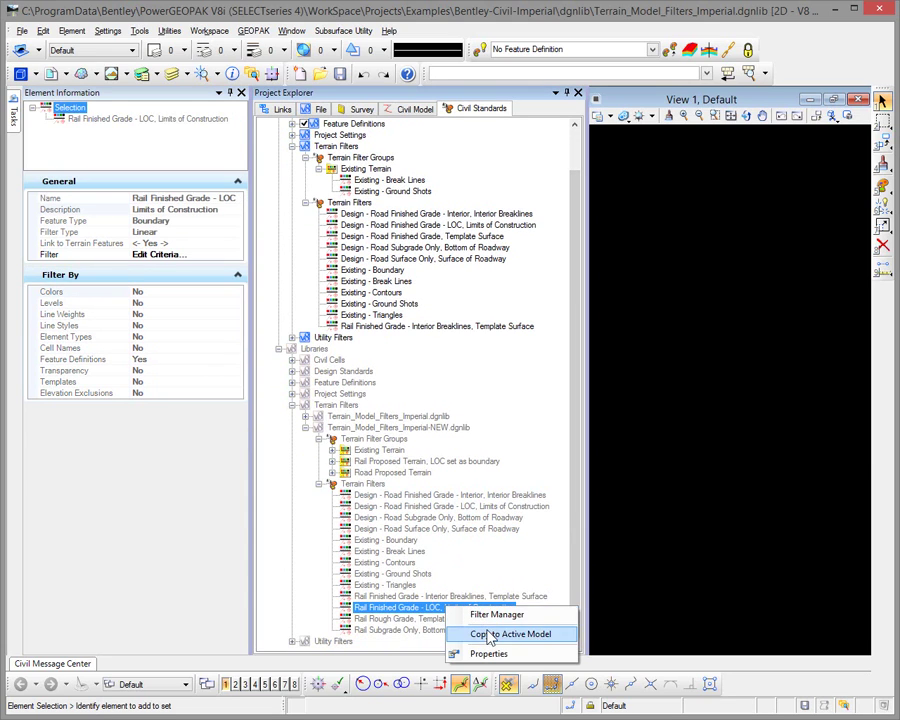
click(496, 636)
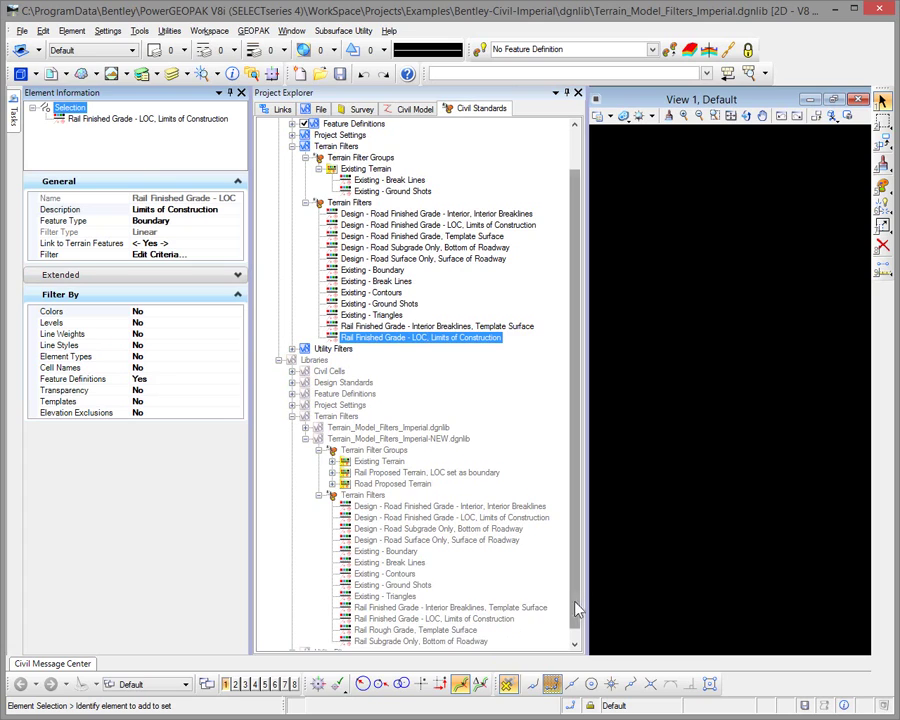
scroll(577, 600, down, 1)
click(434, 619)
right_click(434, 619)
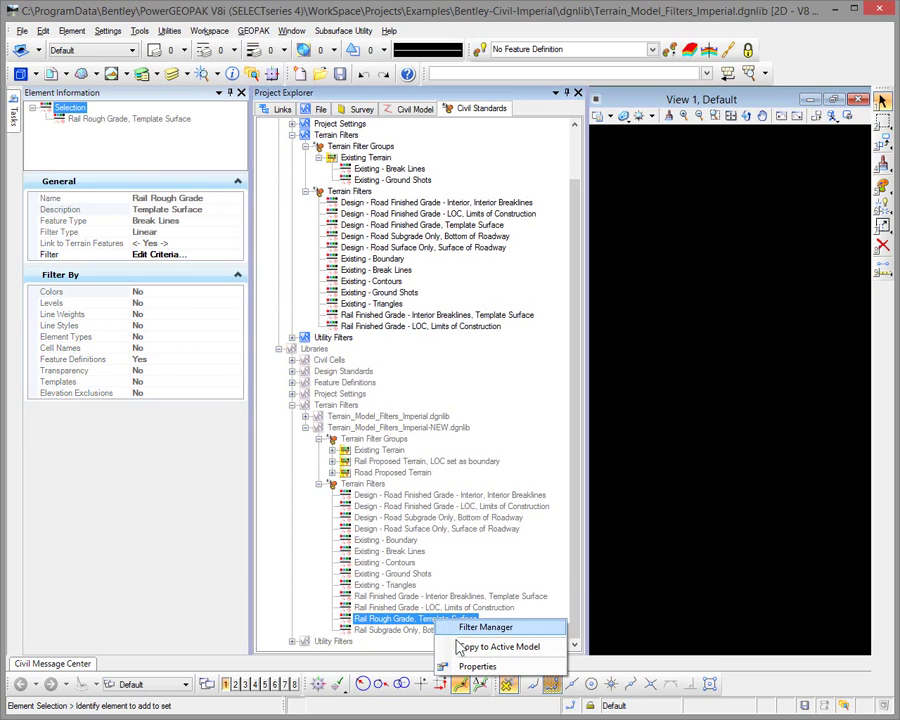
click(460, 647)
click(452, 644)
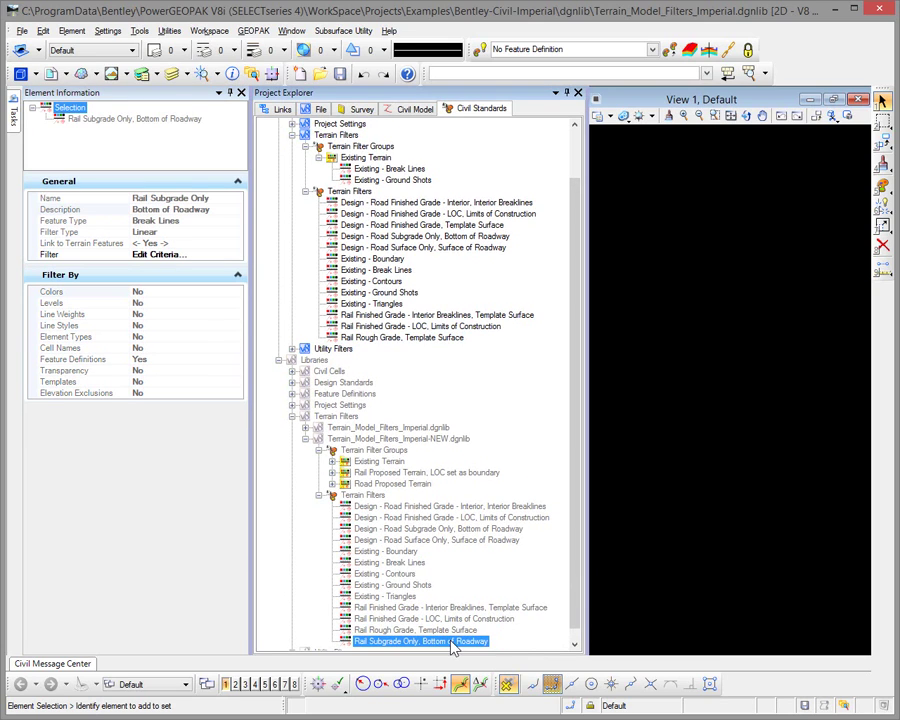
right_click(452, 644)
click(478, 668)
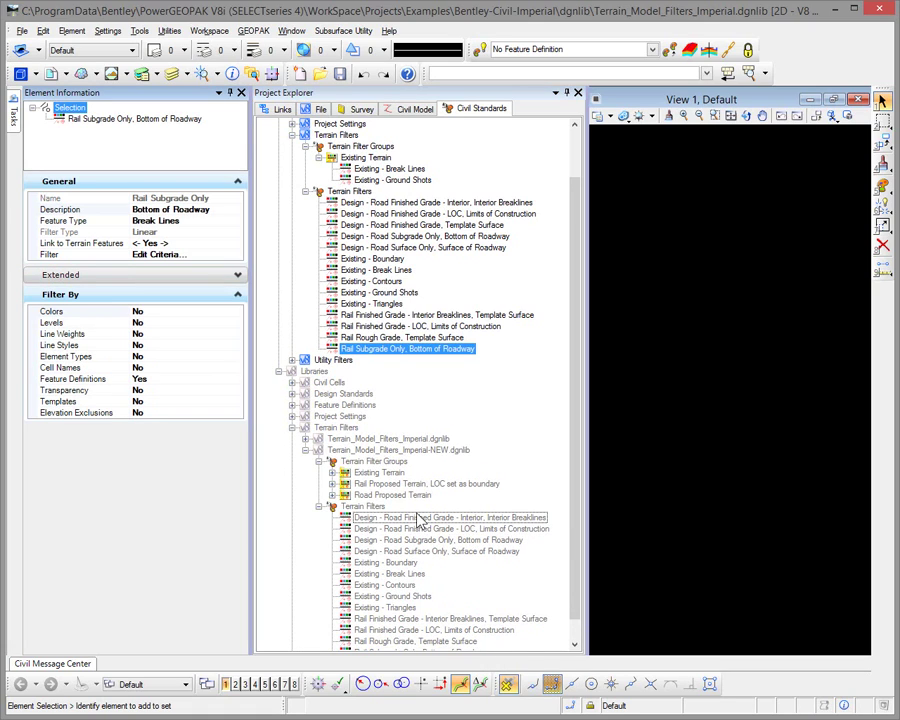
Copy the Rail Proposed Terrain and Road Proposed Terrain groups into the active model
right_click(399, 487)
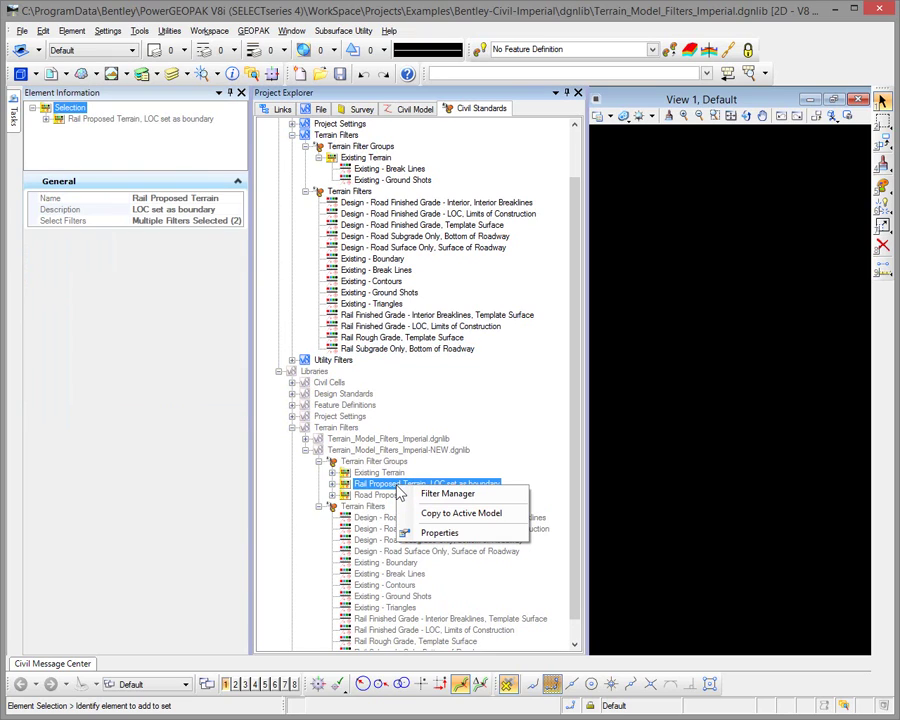
click(476, 516)
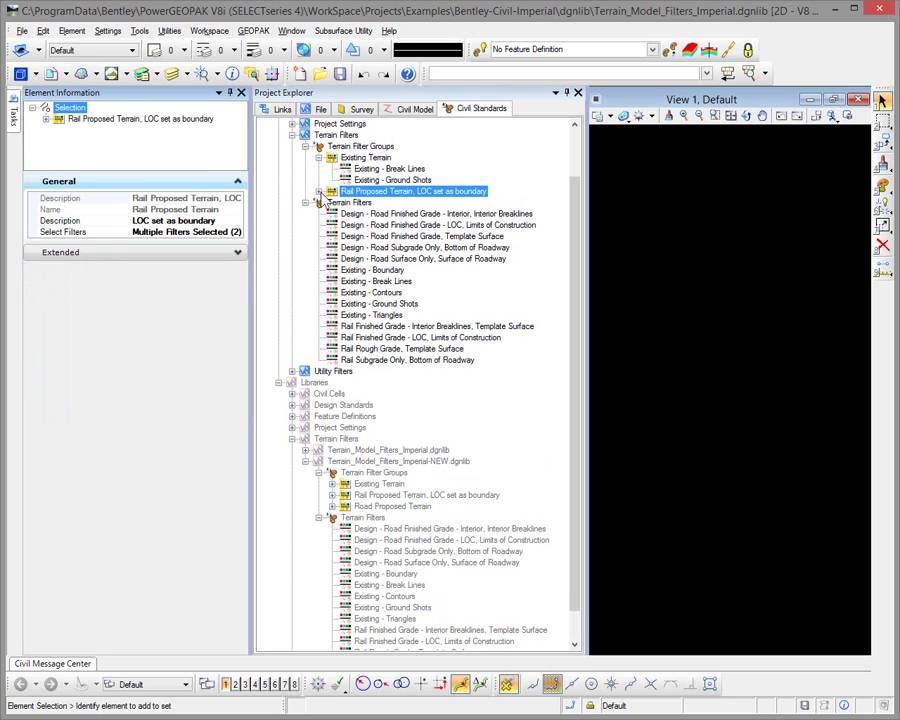
click(318, 192)
click(402, 531)
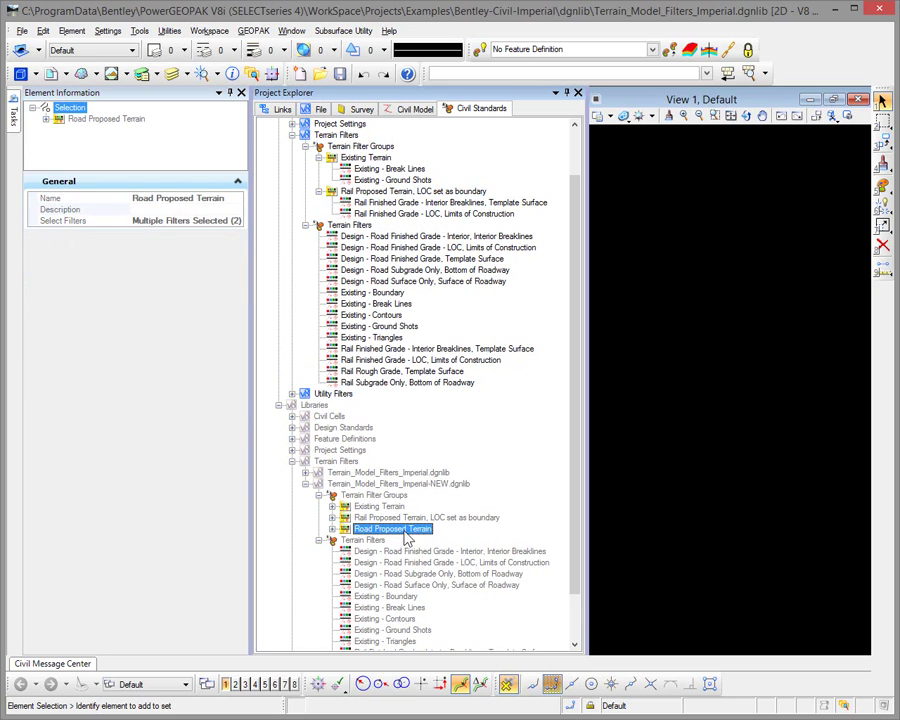
right_click(403, 532)
click(441, 562)
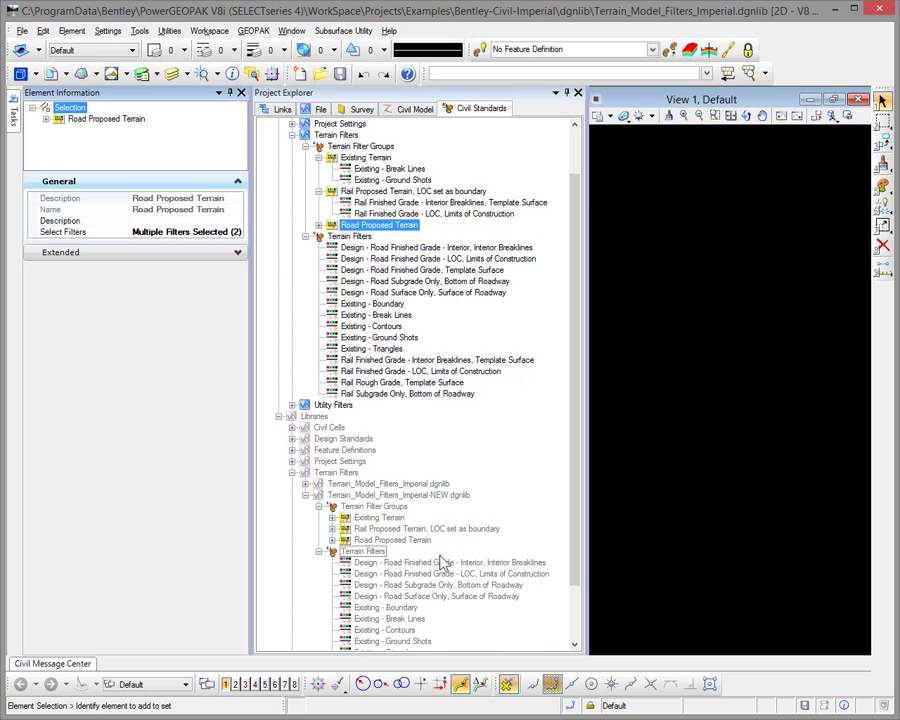
click(318, 226)
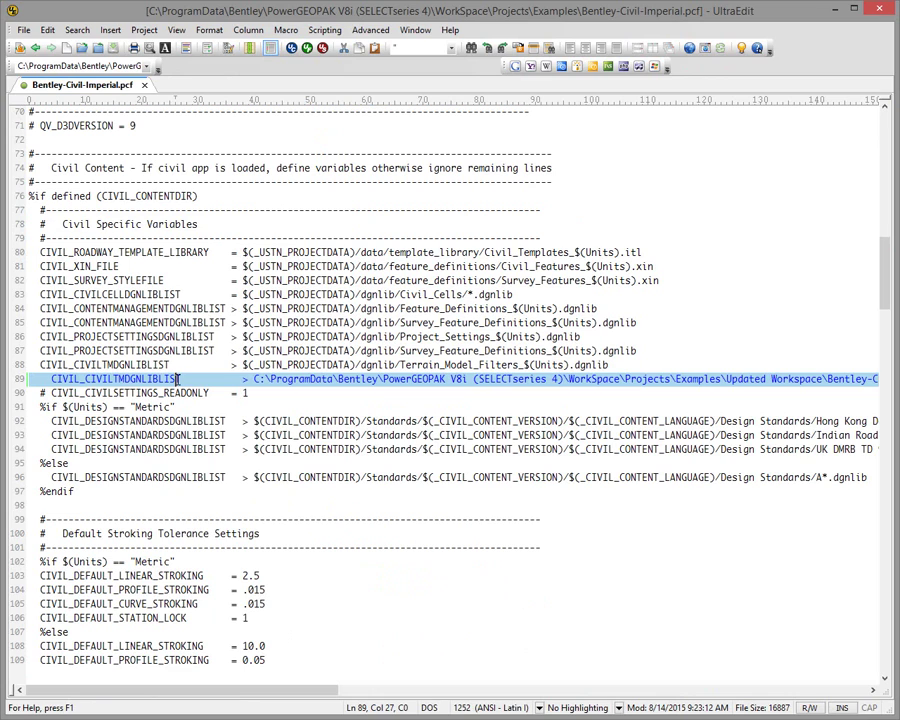
Delete line 89 pointing to Terrain_Model_Filters_Imperial-NEW.dgnlib from the pcf and save it
key(ctrl+e)
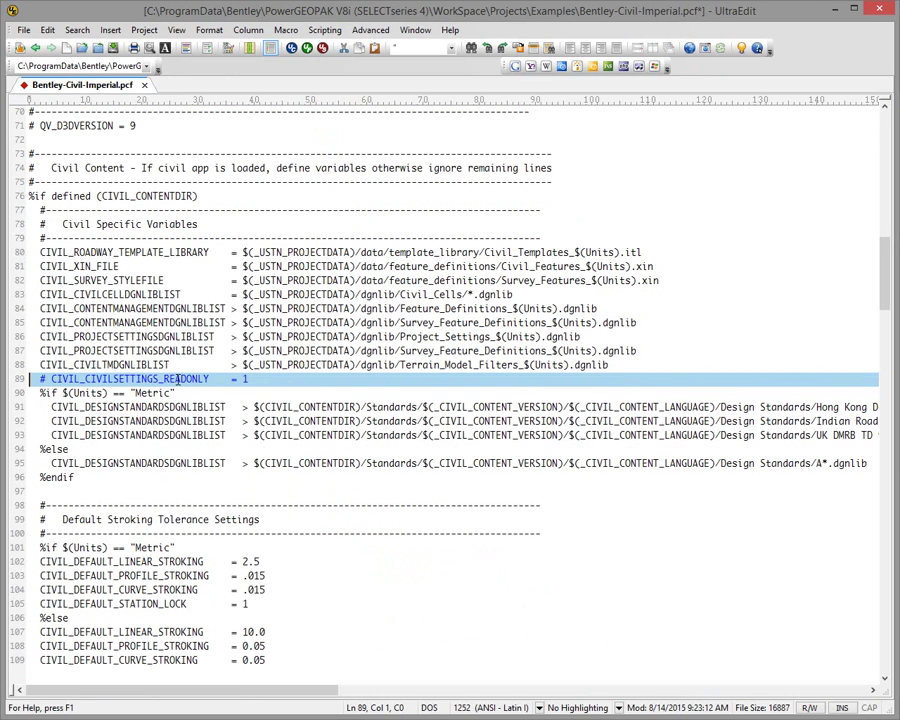
click(99, 48)
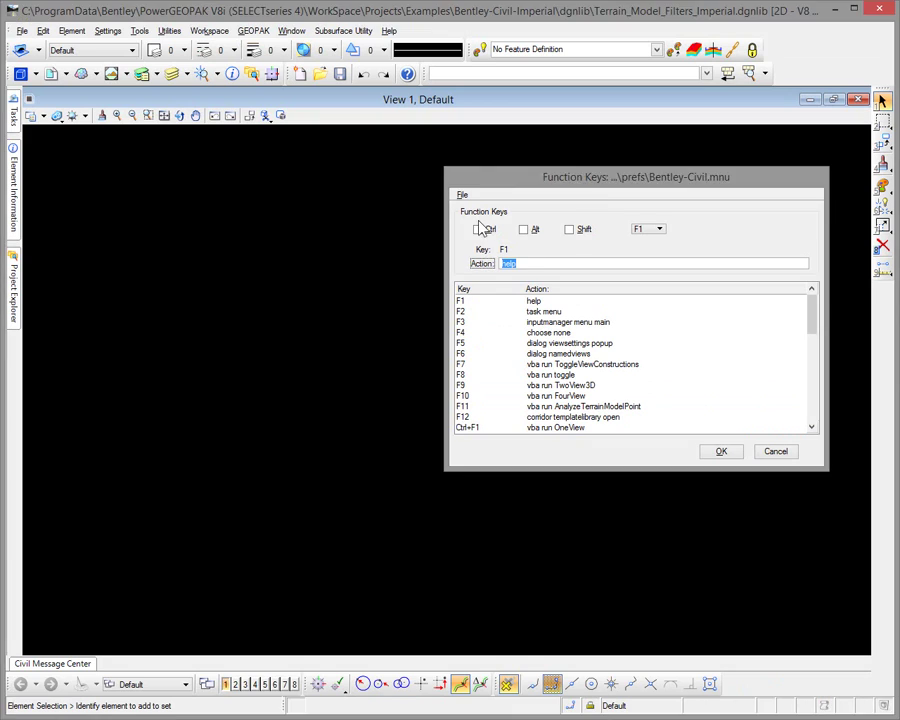
drag(495, 199, 402, 203)
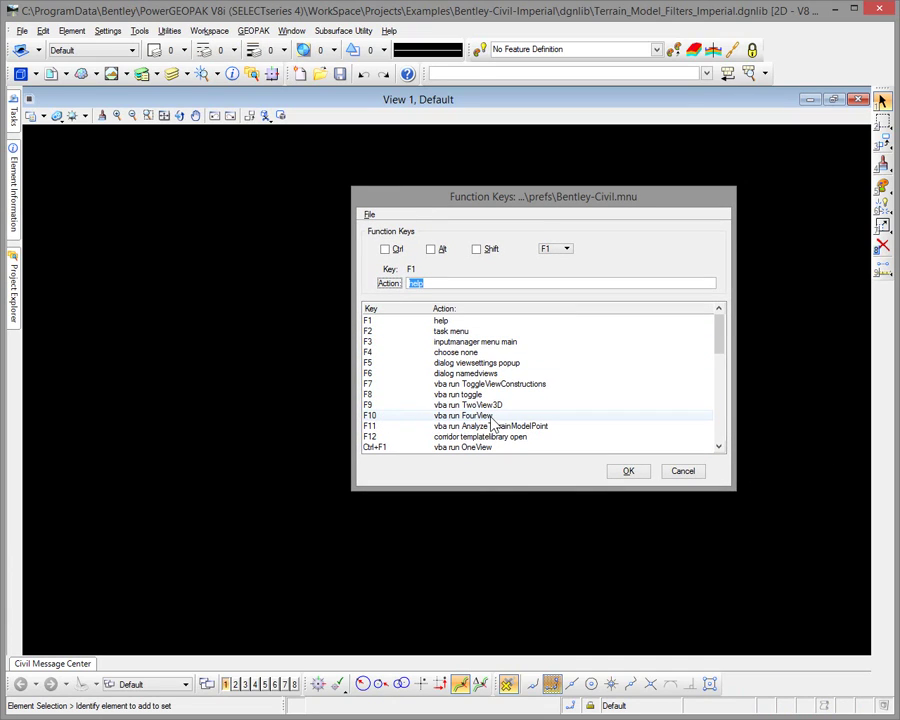
Load the Updated Workspace's Bentley-Civil-Imperial\prefs\Bentley-Civil.mnu into the Function Keys dialog
click(369, 216)
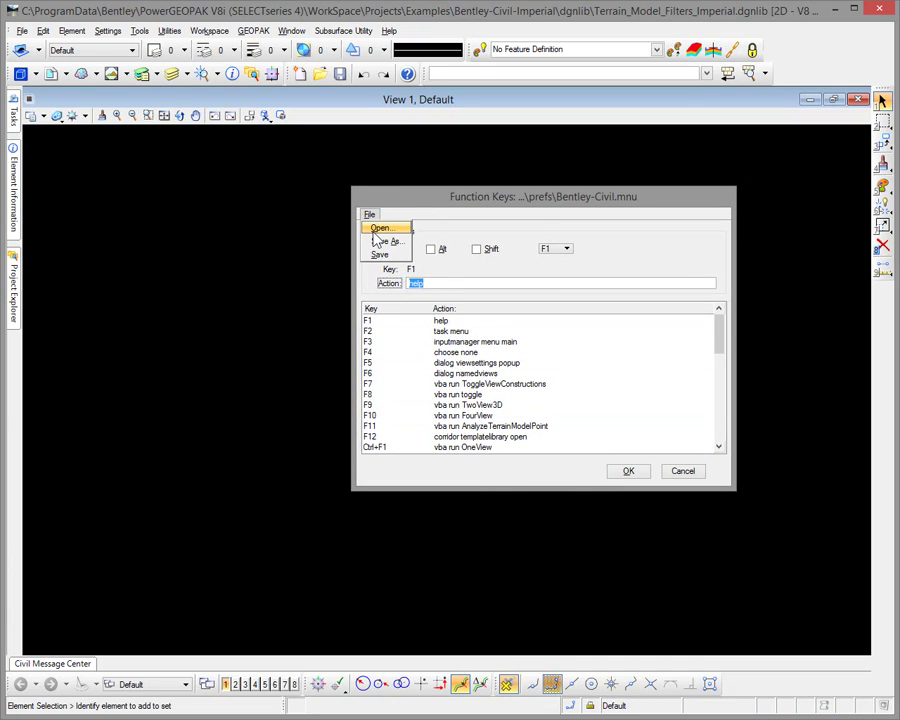
click(378, 231)
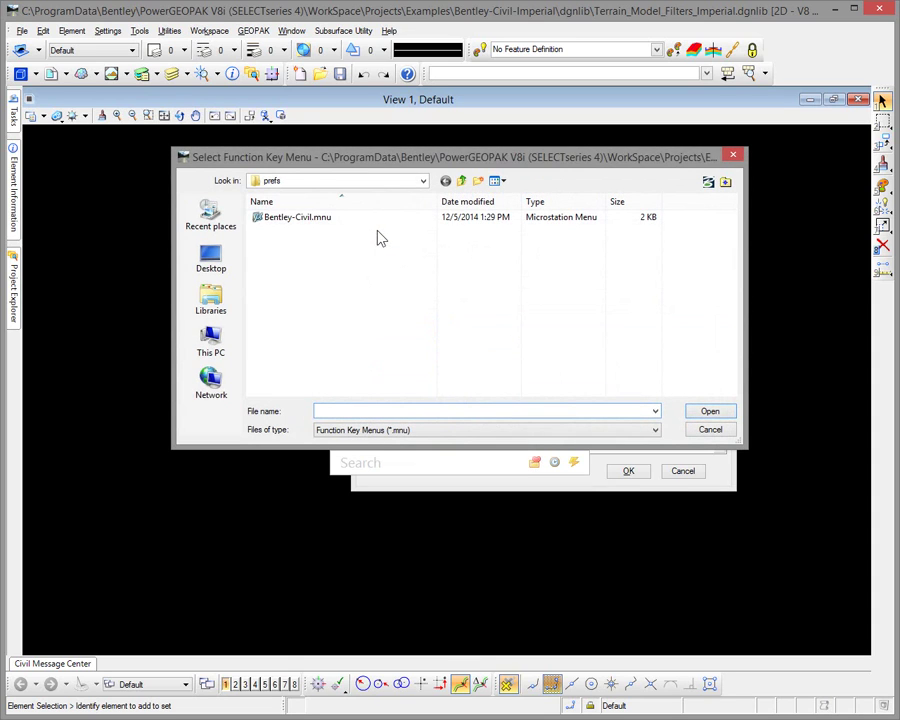
click(422, 181)
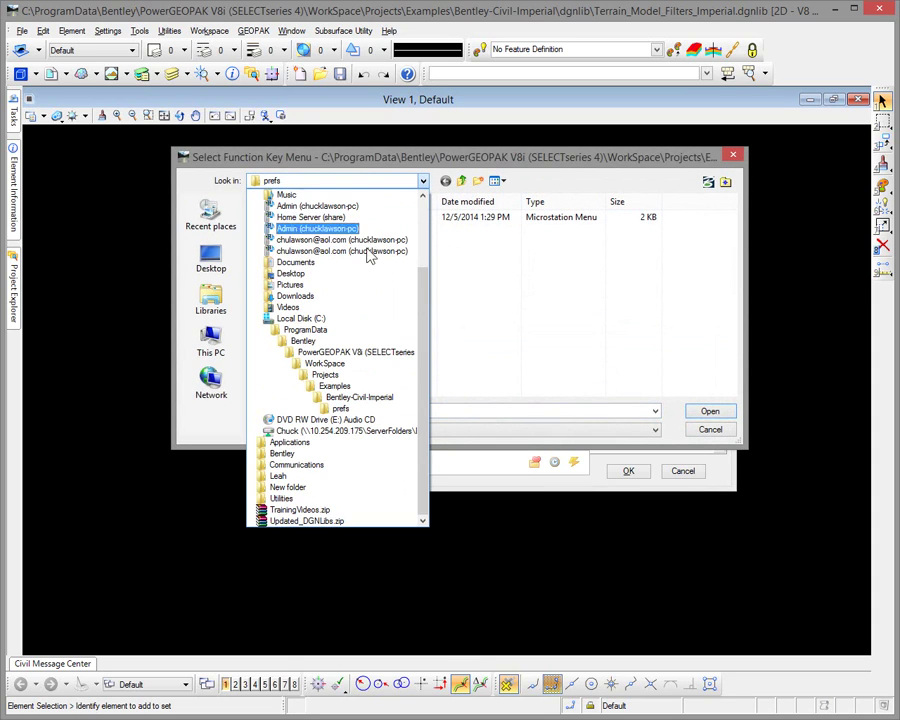
click(336, 387)
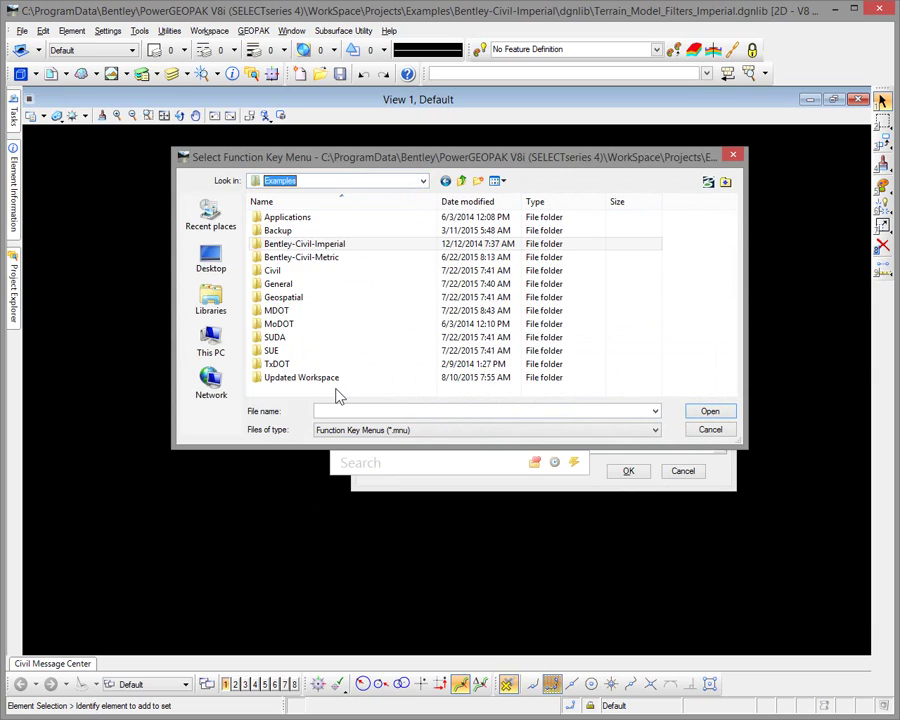
double_click(318, 379)
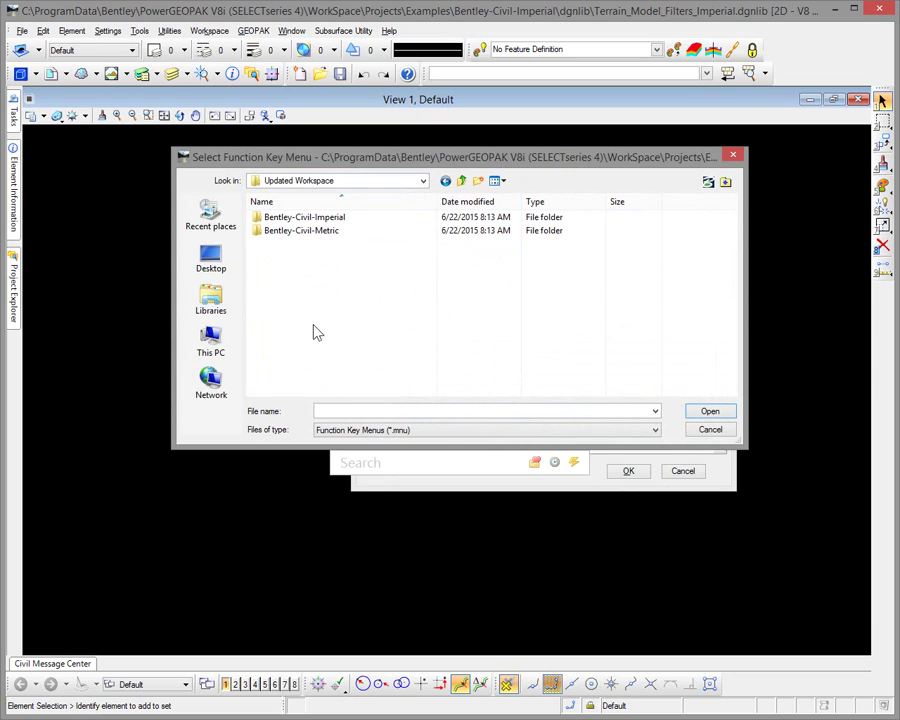
click(331, 218)
double_click(331, 218)
double_click(272, 284)
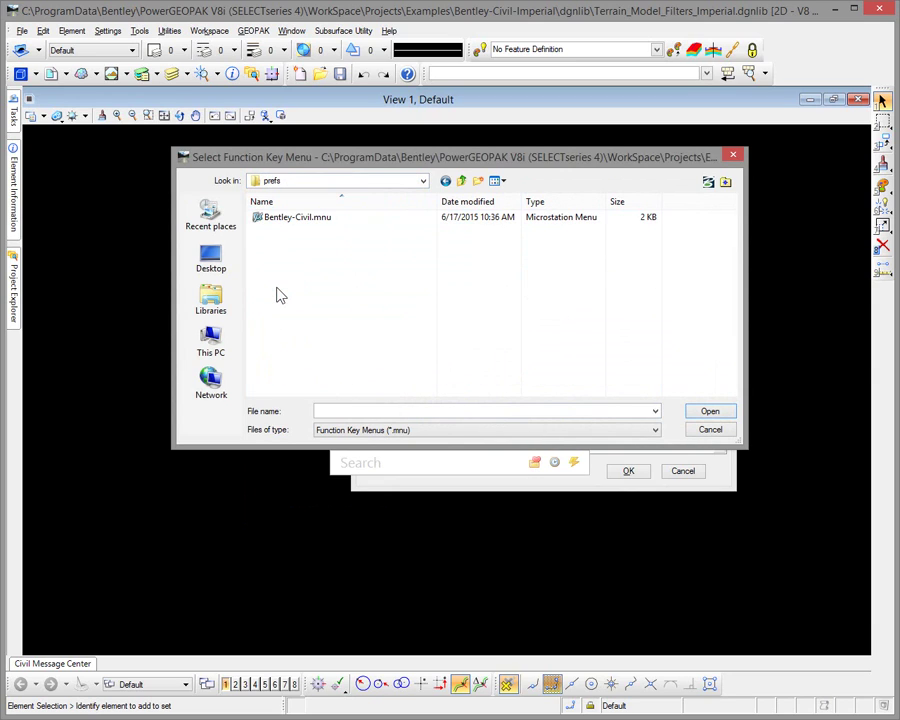
double_click(285, 218)
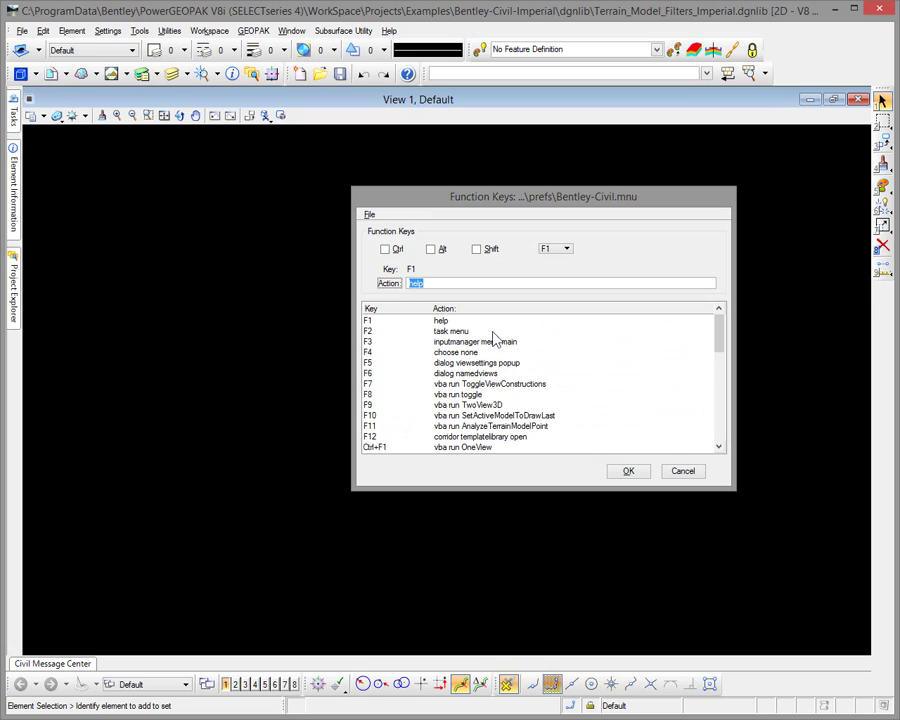
Copy the F10 key's action text from the updated key menu
click(469, 418)
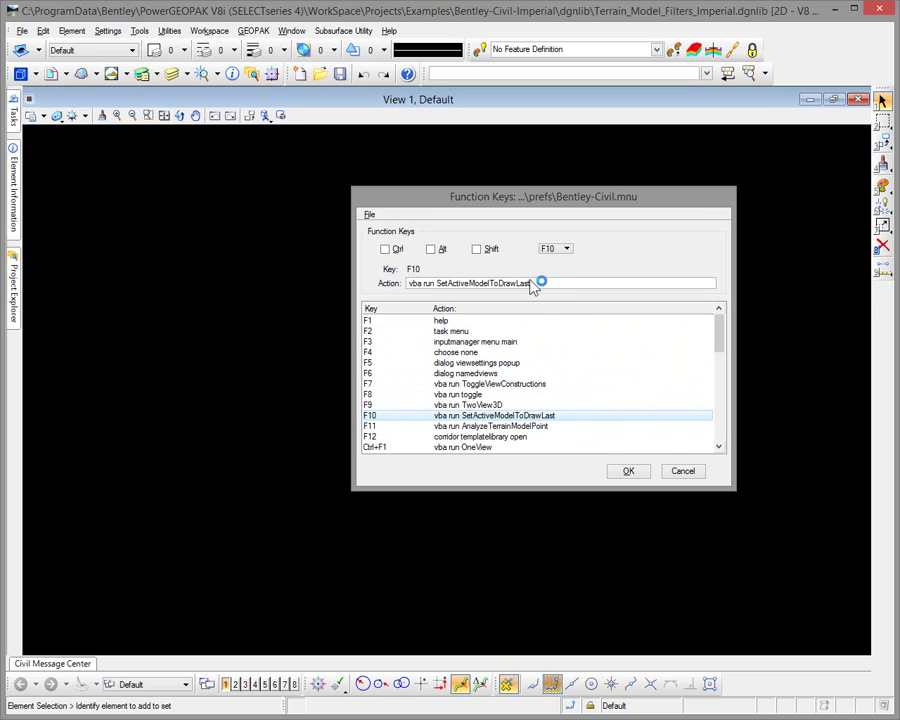
drag(534, 285, 408, 290)
right_click(446, 281)
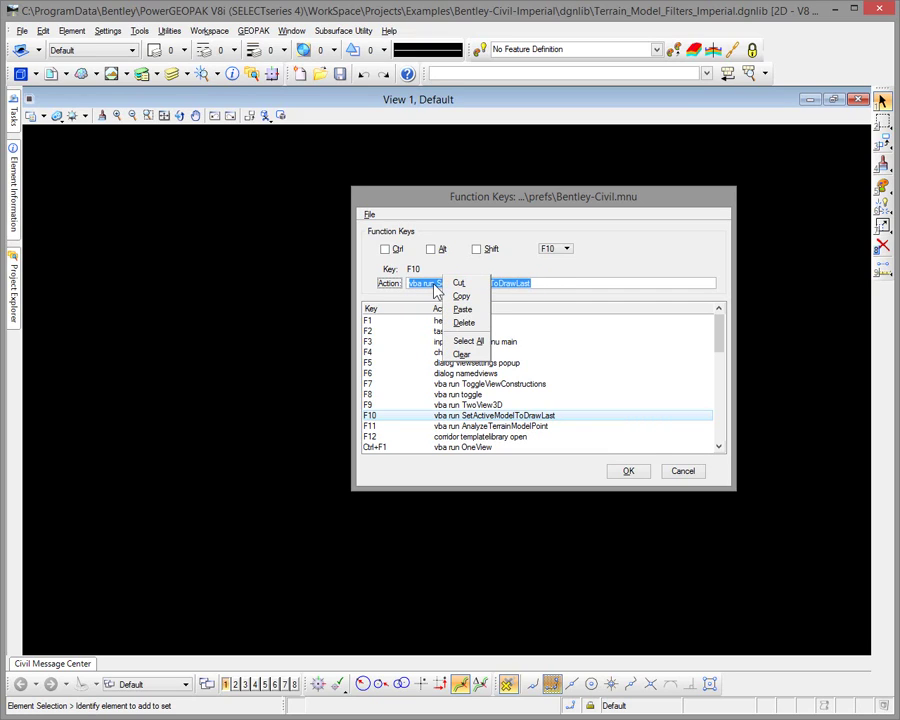
click(460, 297)
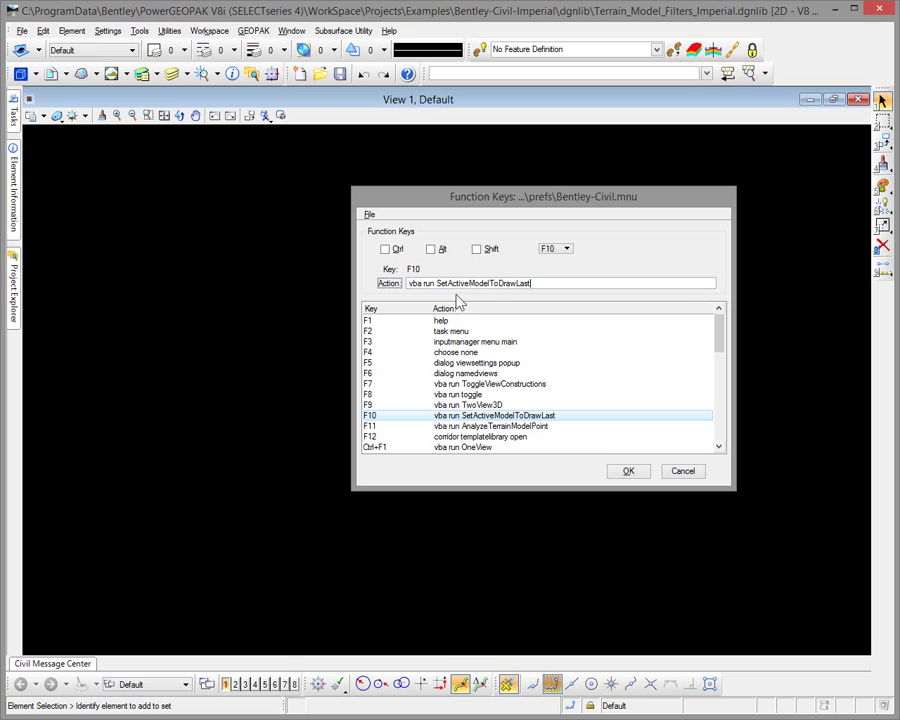
click(369, 214)
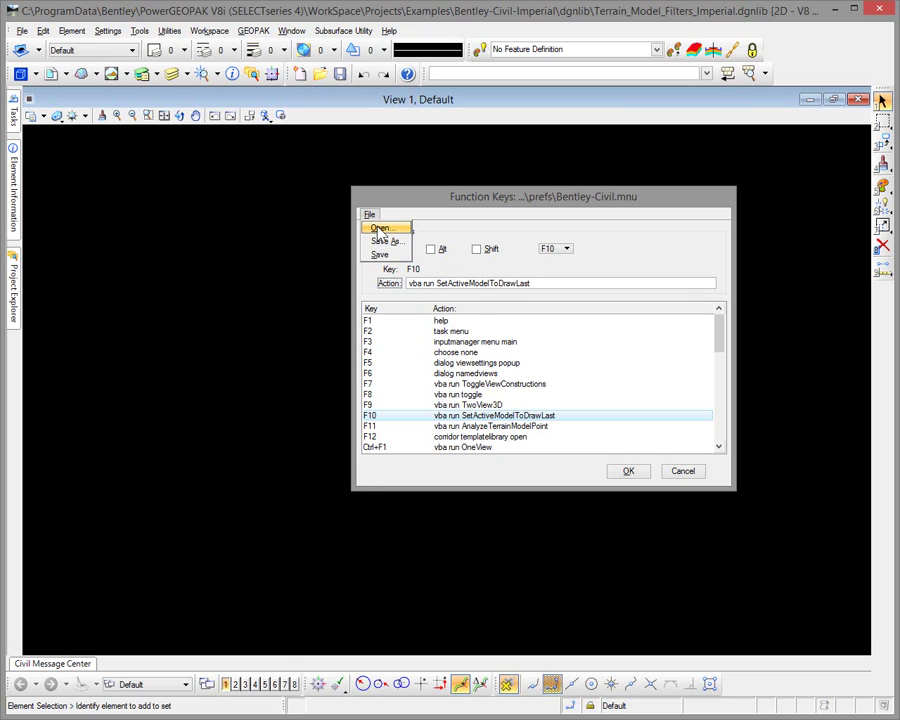
Load the project's Examples\Bentley-Civil-Imperial\prefs\Bentley-Civil.mnu key menu
click(379, 229)
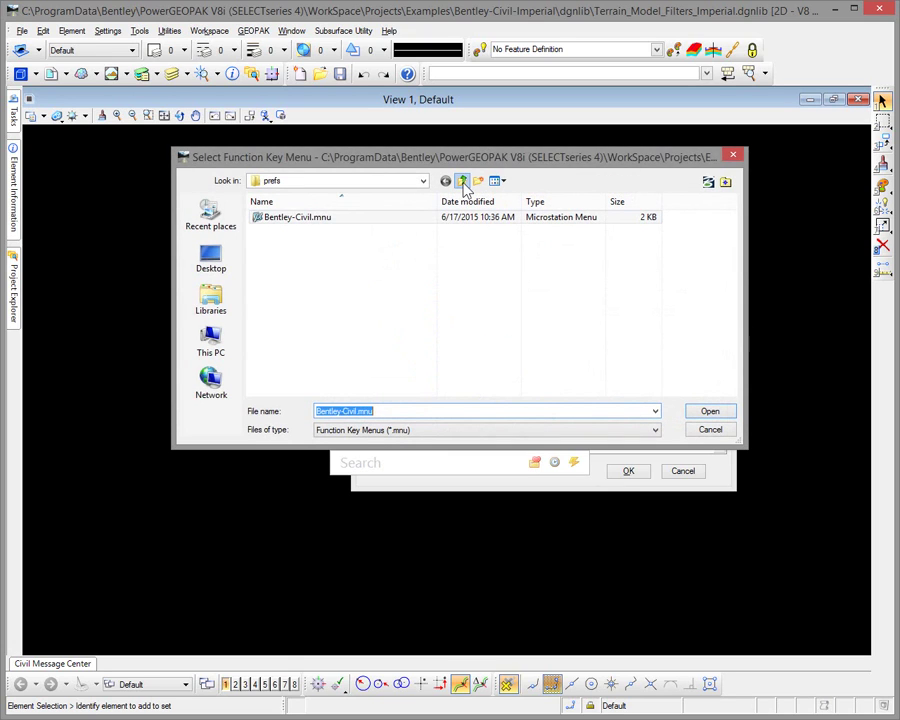
click(463, 184)
click(463, 184)
click(463, 185)
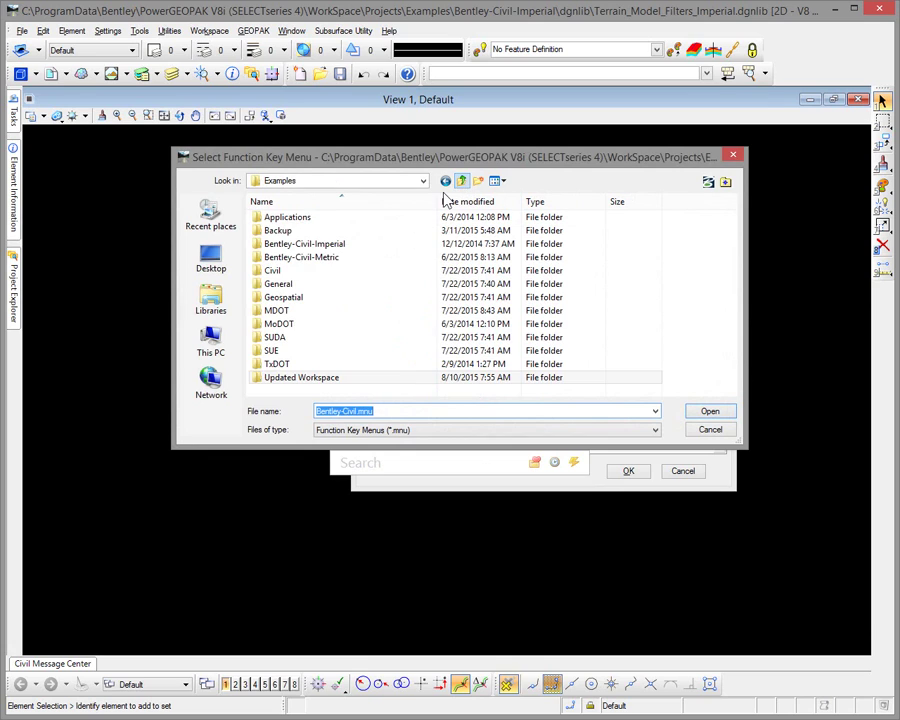
double_click(362, 244)
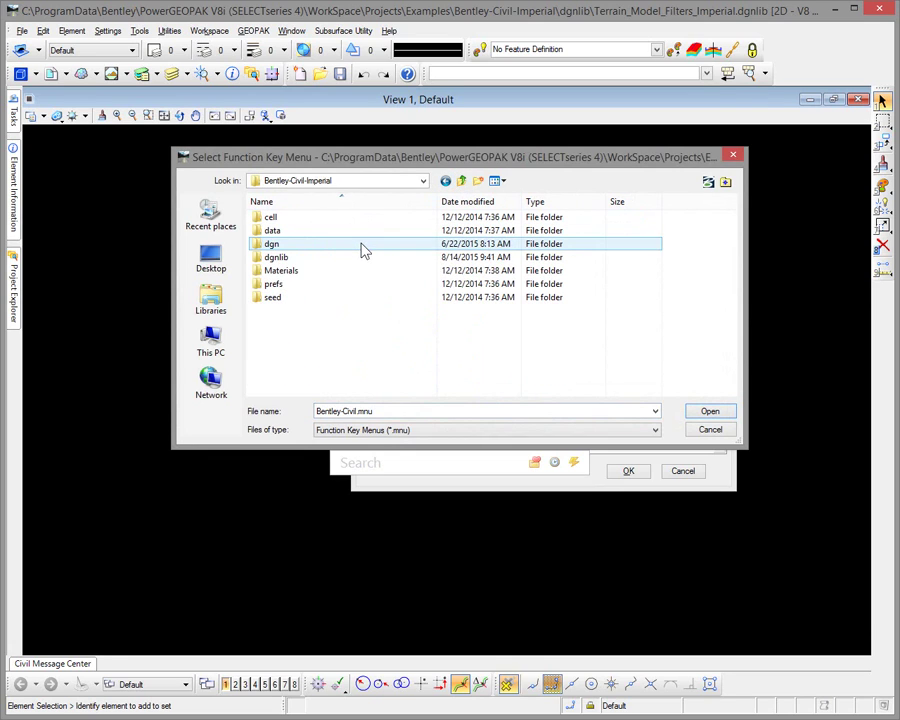
double_click(273, 285)
double_click(313, 222)
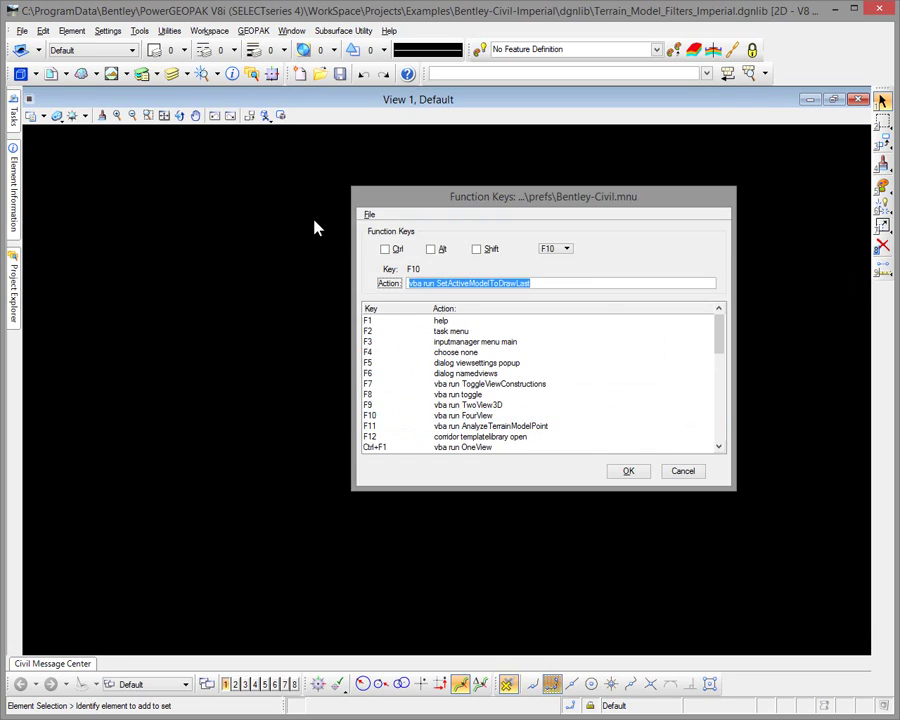
Replace F10's vba run FourView action with SetActiveModelToDrawLast, save the menu, and close
click(502, 405)
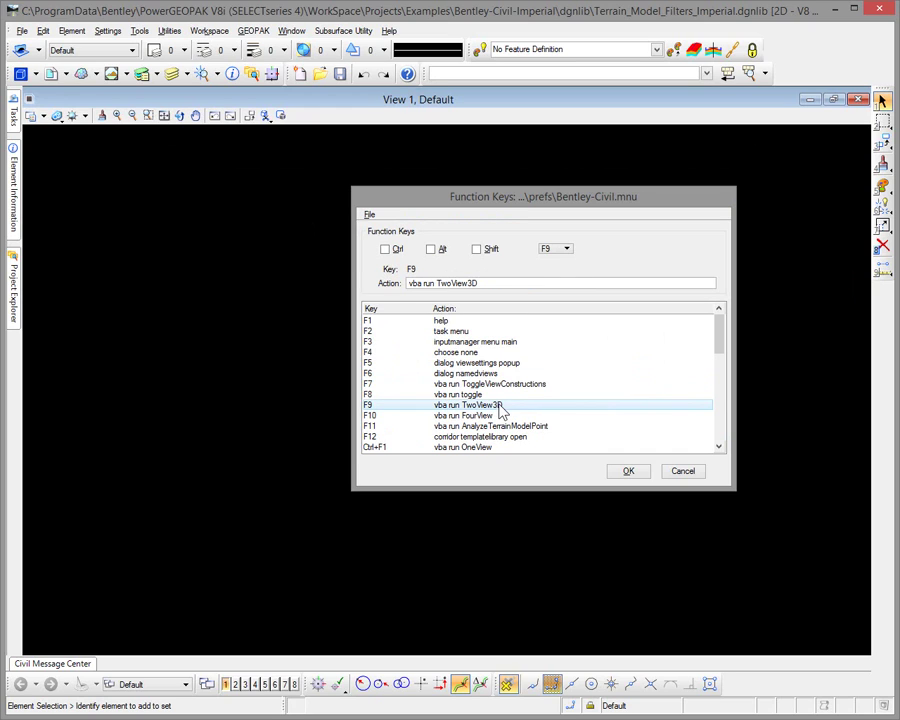
click(497, 414)
drag(489, 290, 396, 292)
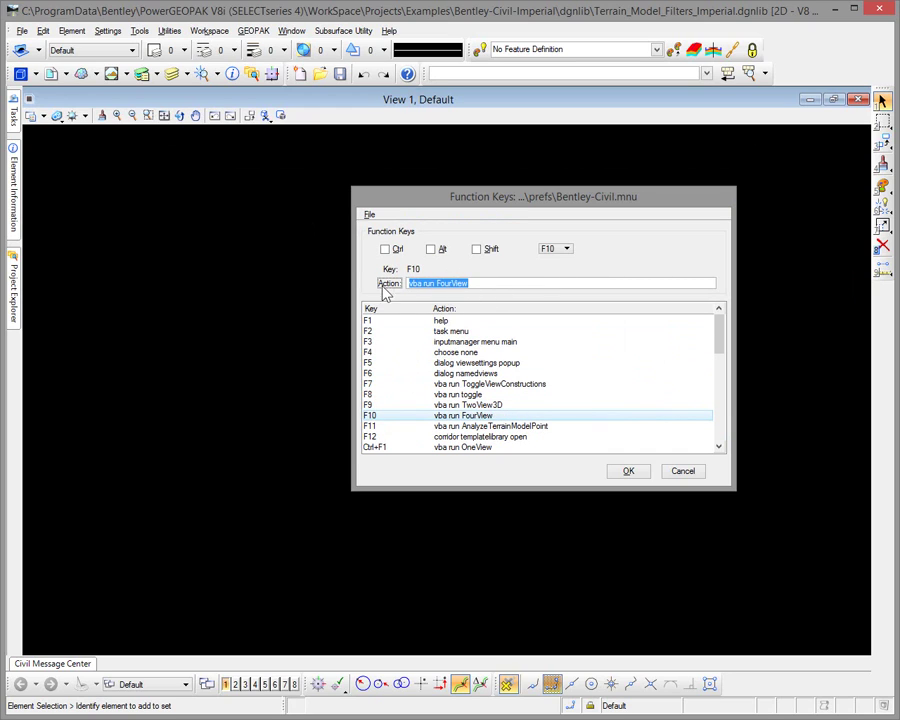
right_click(440, 284)
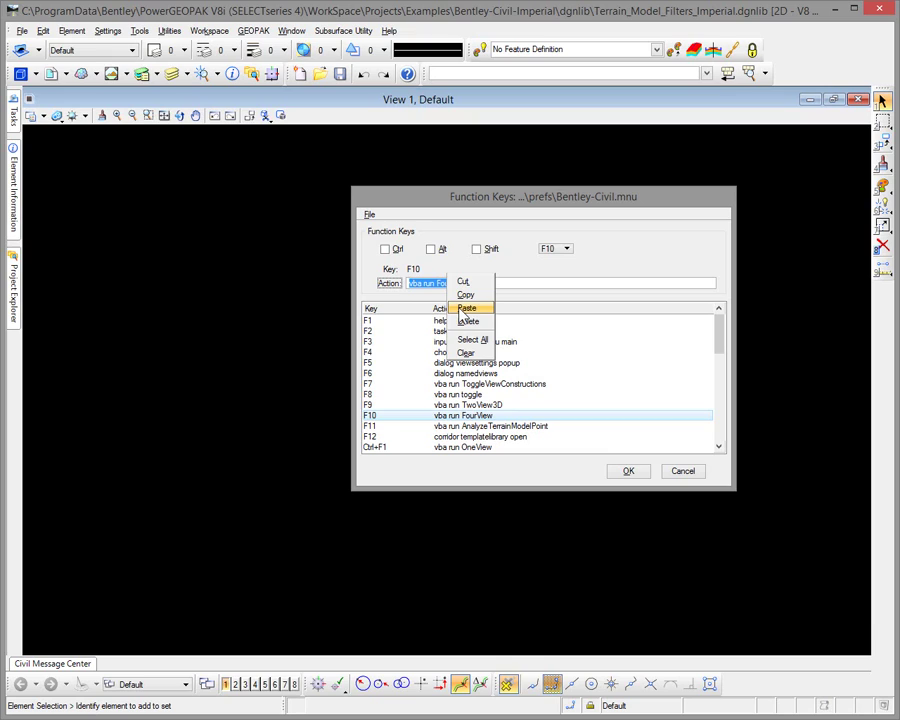
click(466, 308)
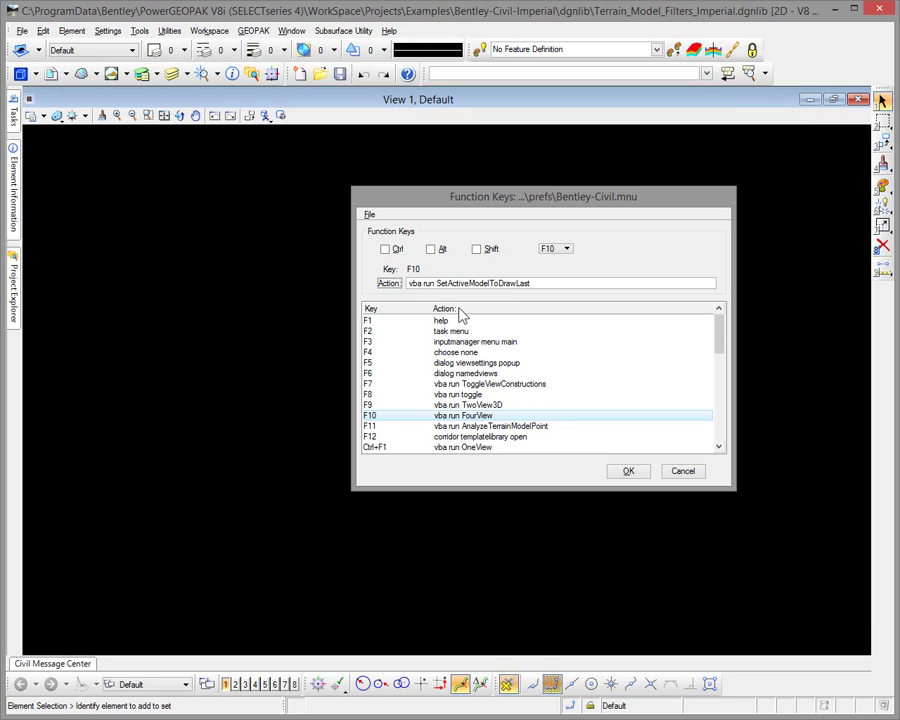
key(Tab)
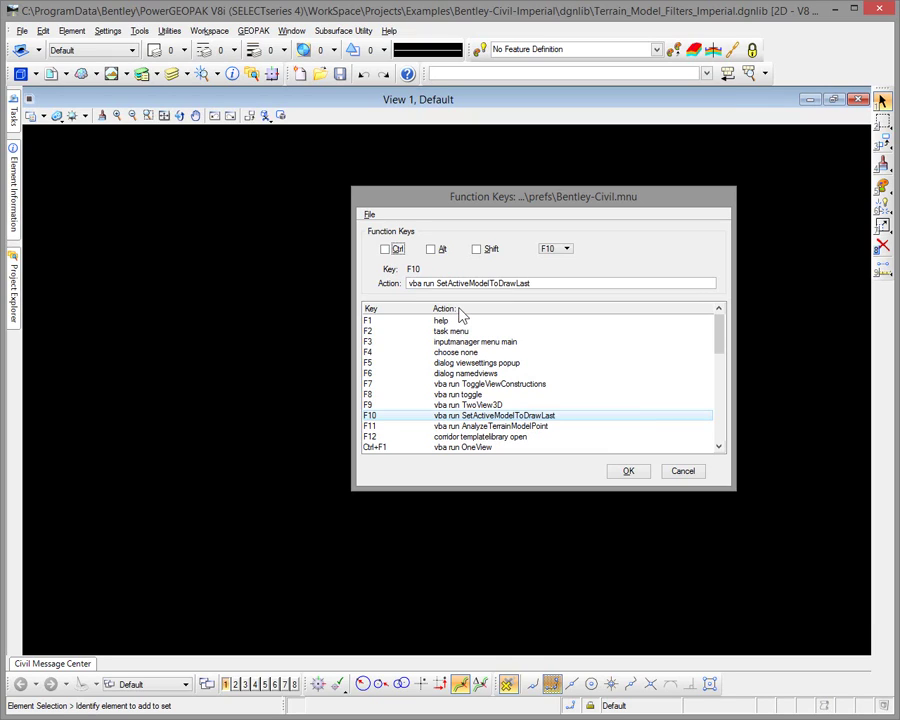
click(369, 215)
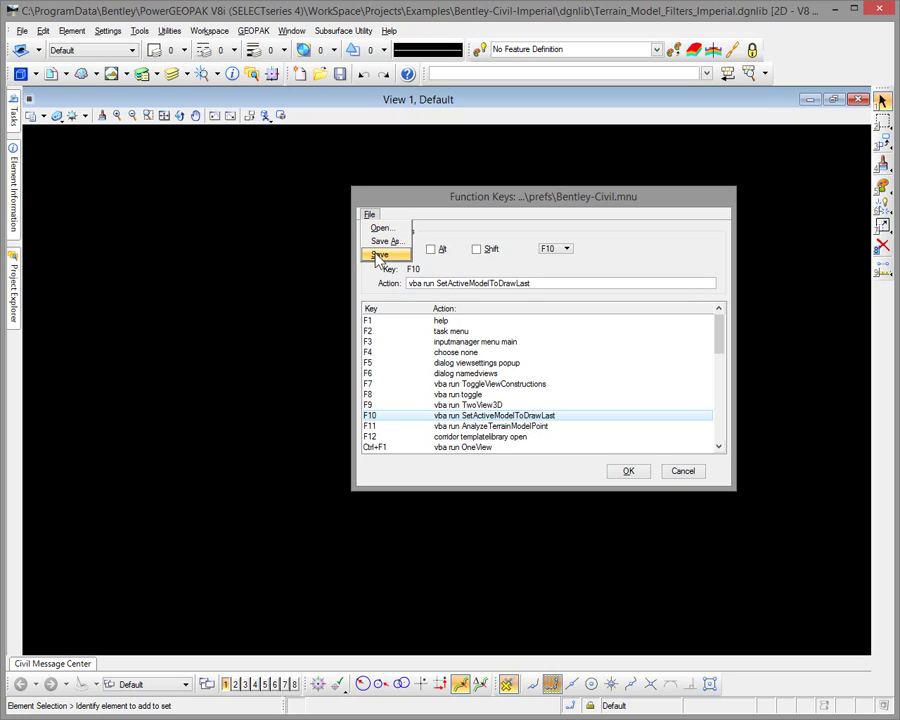
click(379, 256)
click(637, 476)
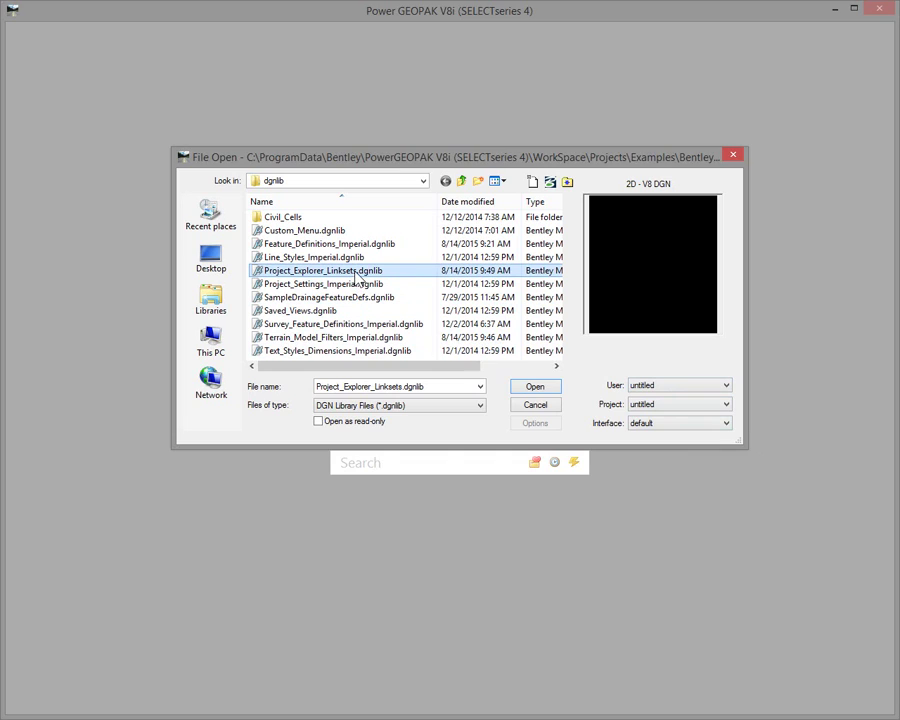
Open Project_Explorer_Linksets.dgnlib so the Links tab shows the Bentley Online link set
click(533, 389)
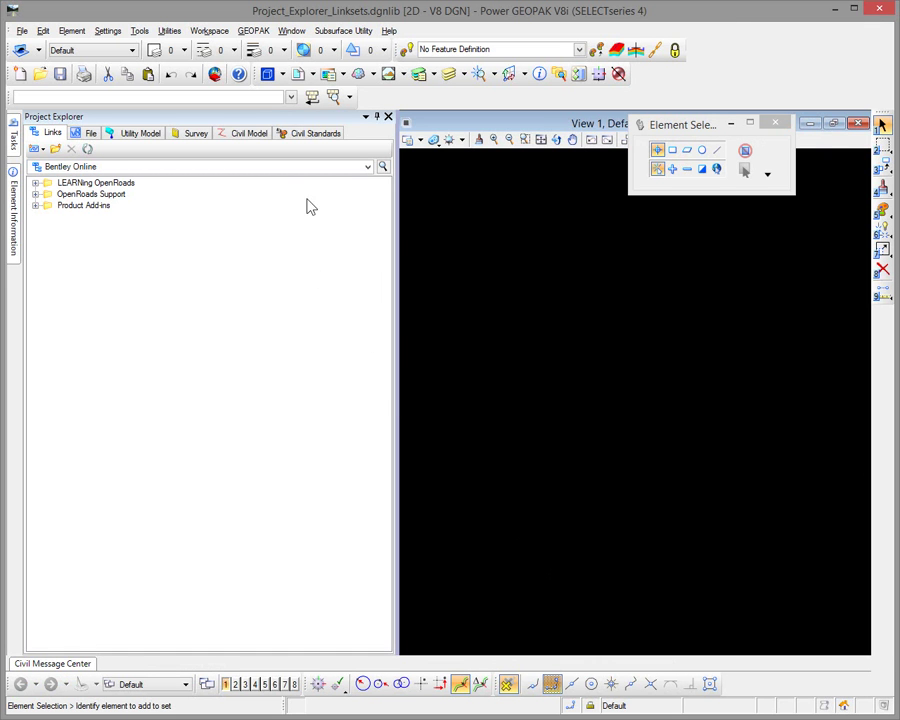
Import the Bentley Civil Examples Workspace link set from the updated workspace's Project_Explorer_Linksets.dgnlib
click(368, 167)
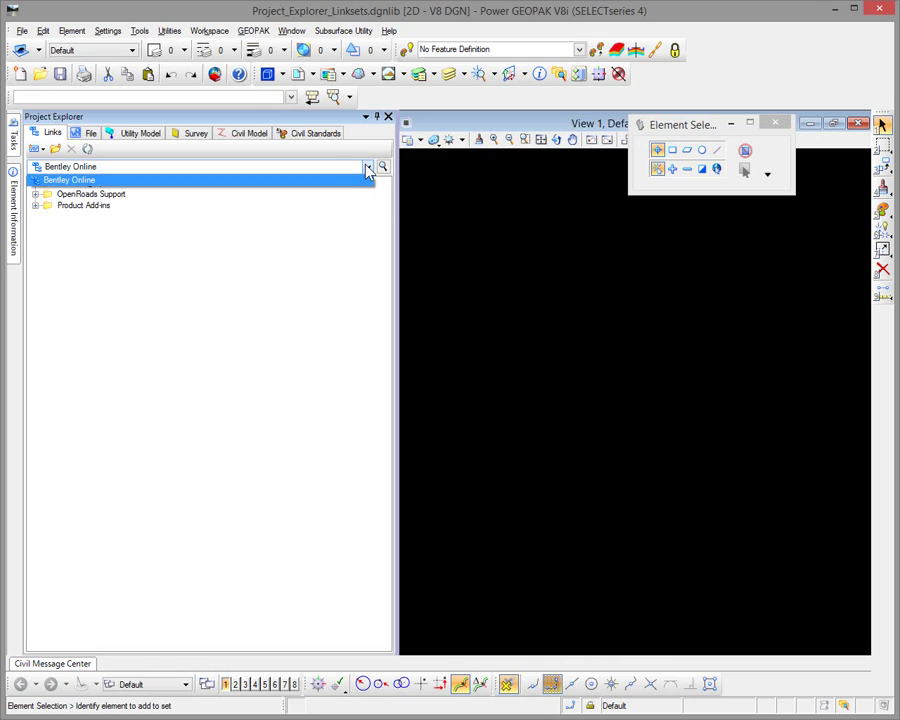
click(368, 168)
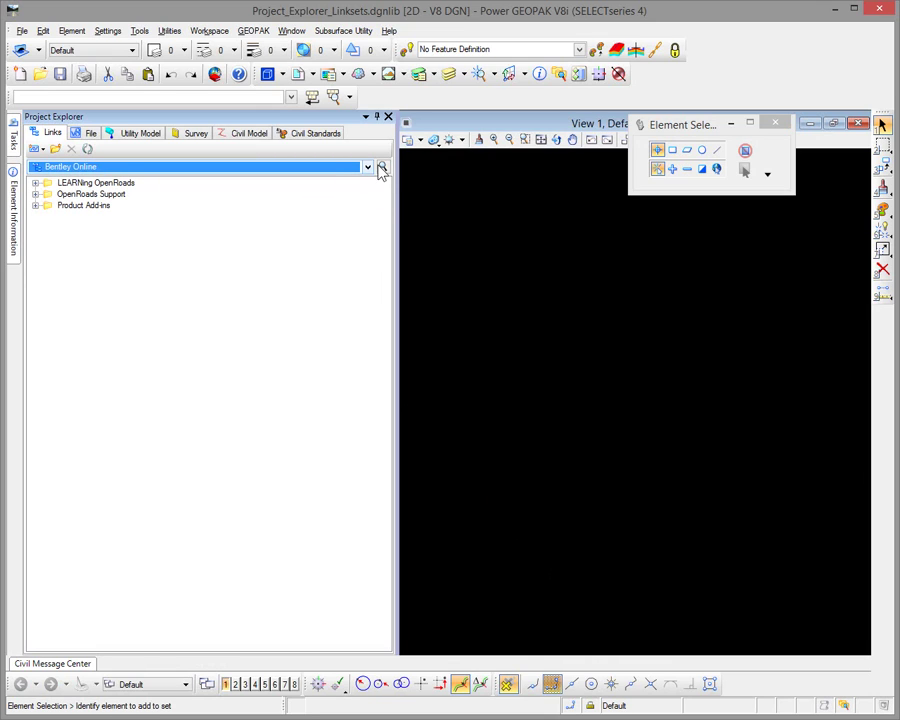
click(382, 168)
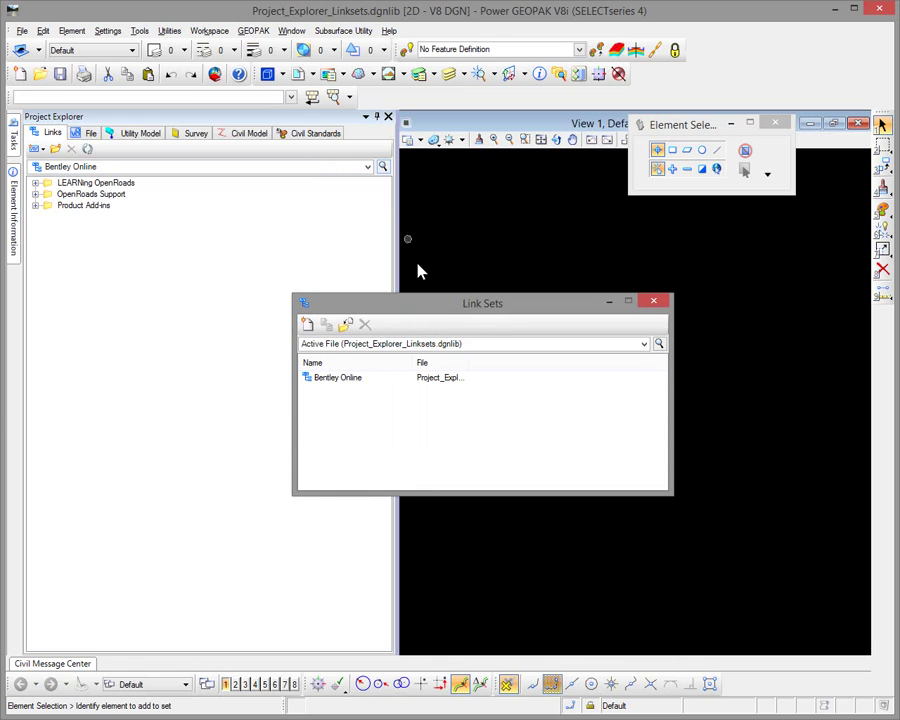
click(346, 326)
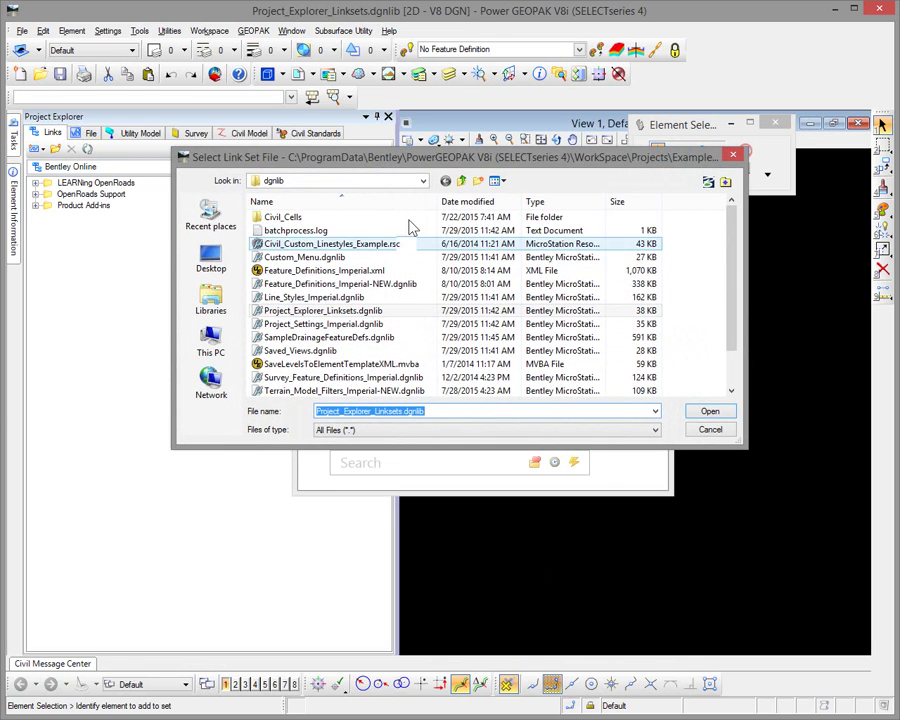
click(423, 181)
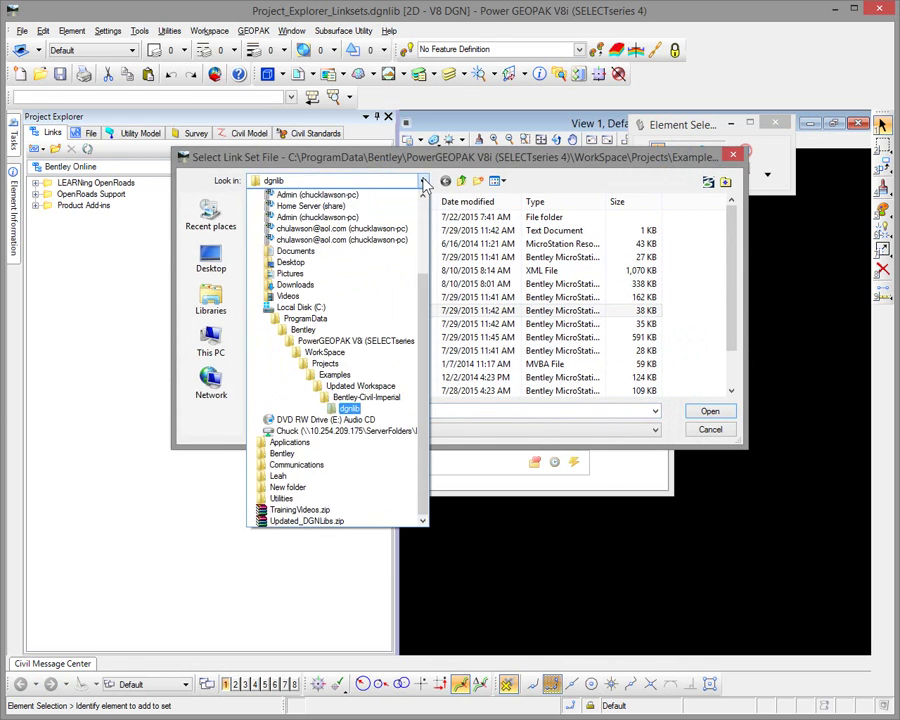
click(348, 409)
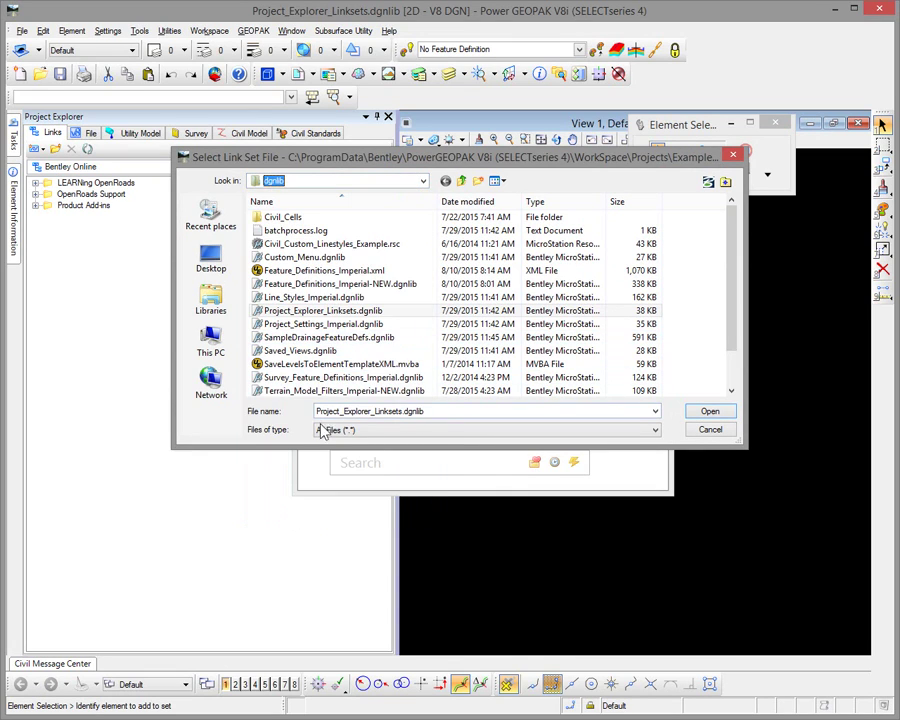
click(340, 310)
click(705, 413)
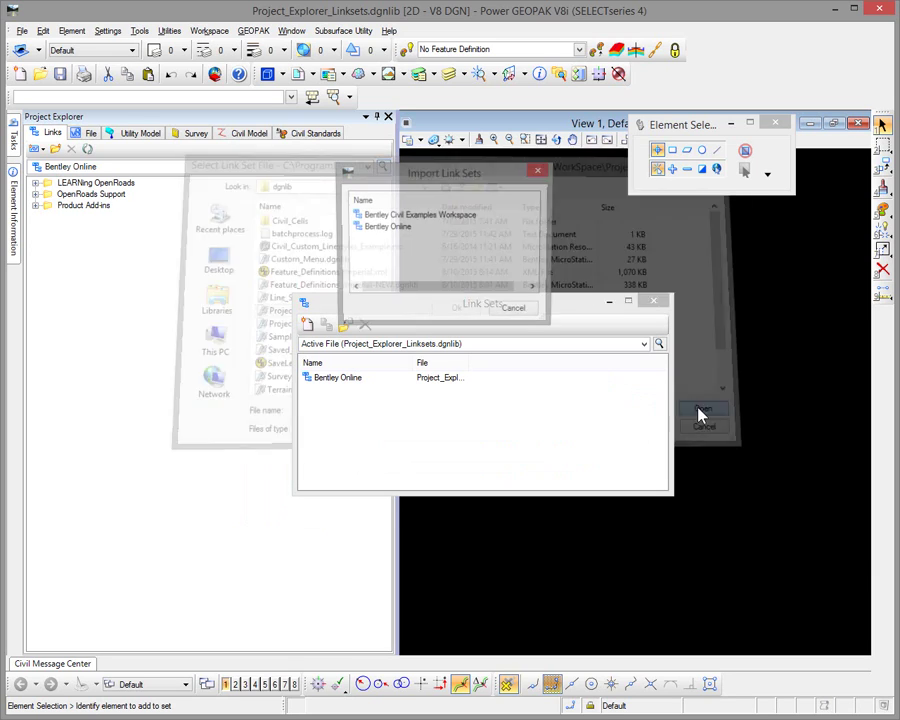
click(422, 217)
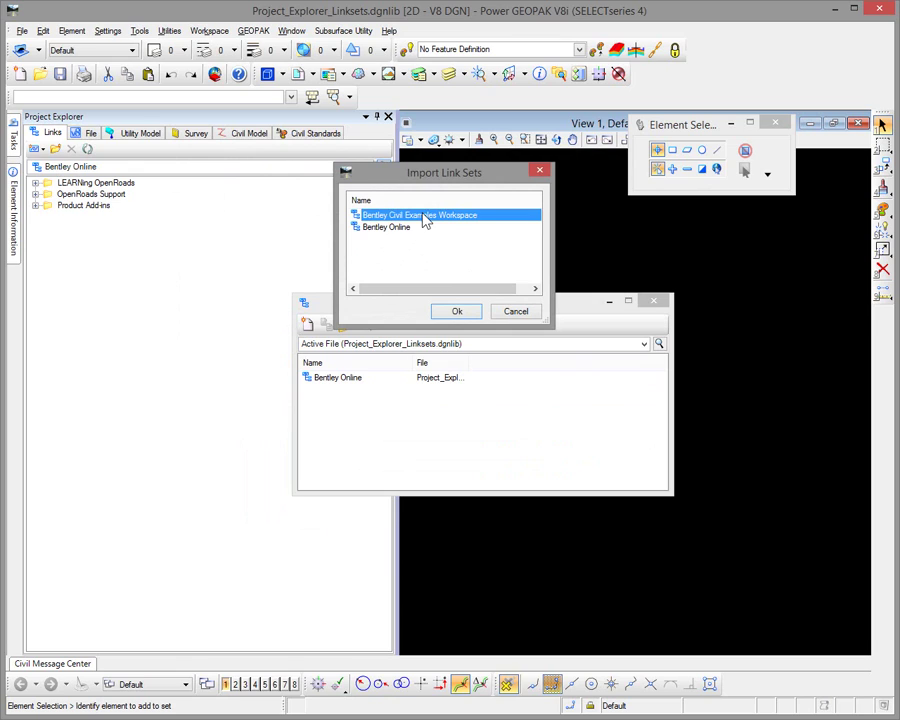
click(457, 312)
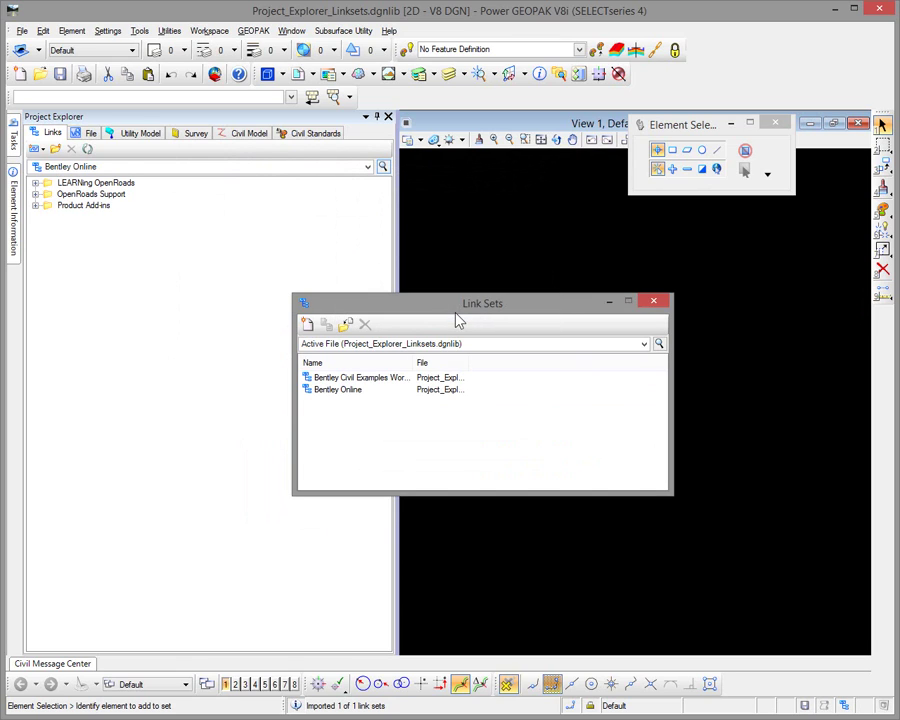
Display the Bentley Civil Examples Workspace link set and expand its Seed Files folder
drag(412, 361, 478, 361)
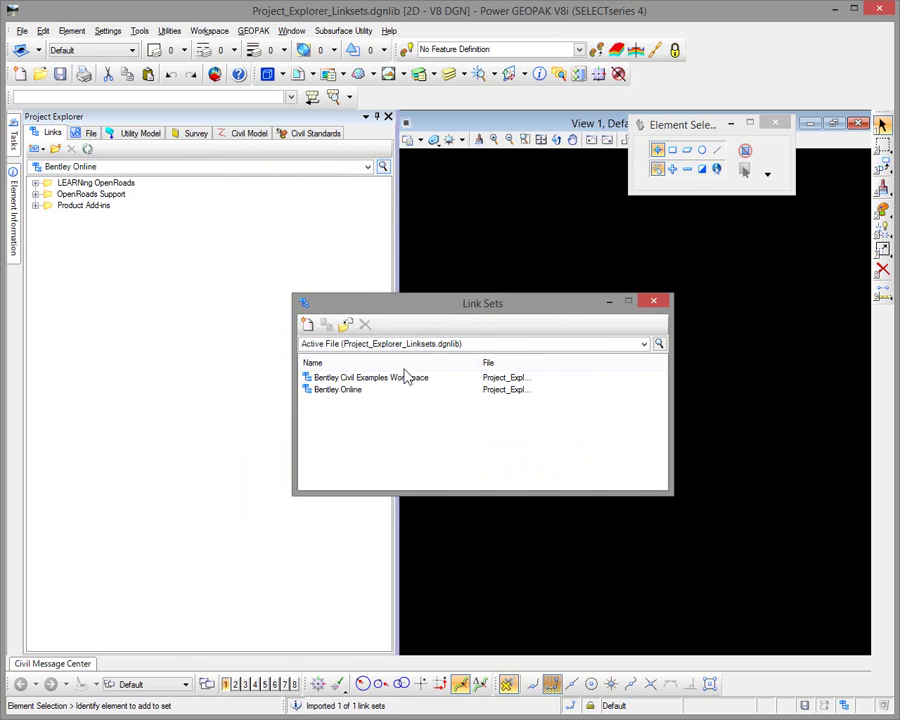
click(654, 301)
click(368, 167)
click(215, 190)
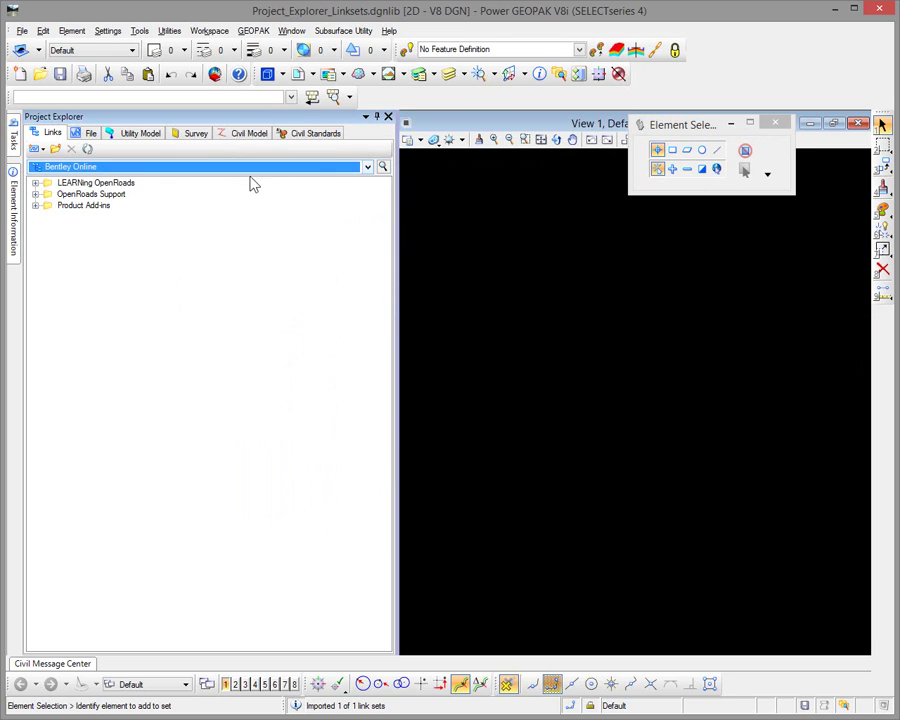
click(364, 169)
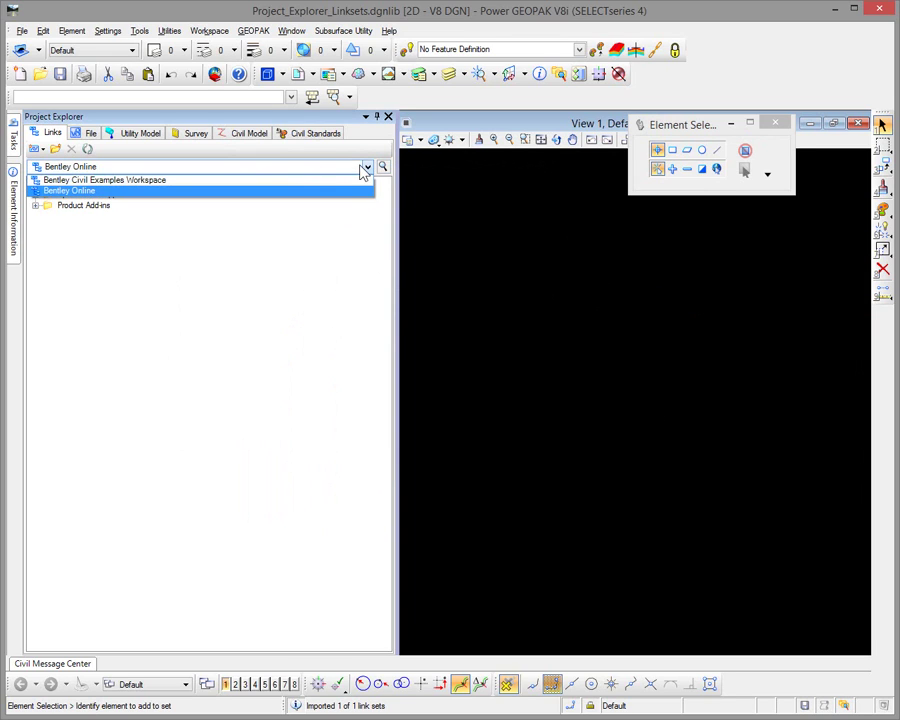
click(86, 180)
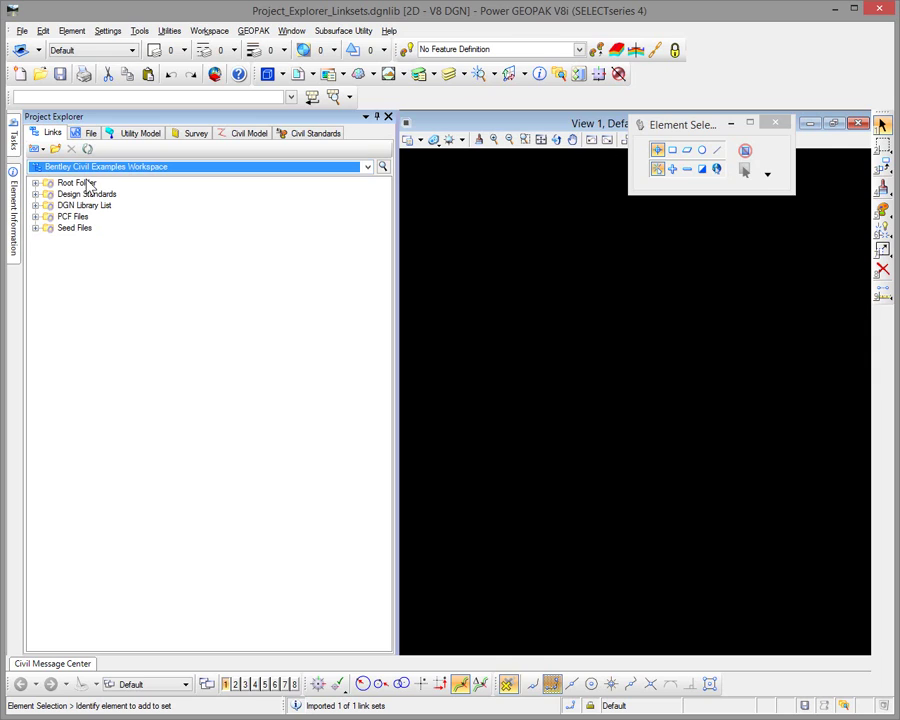
click(35, 228)
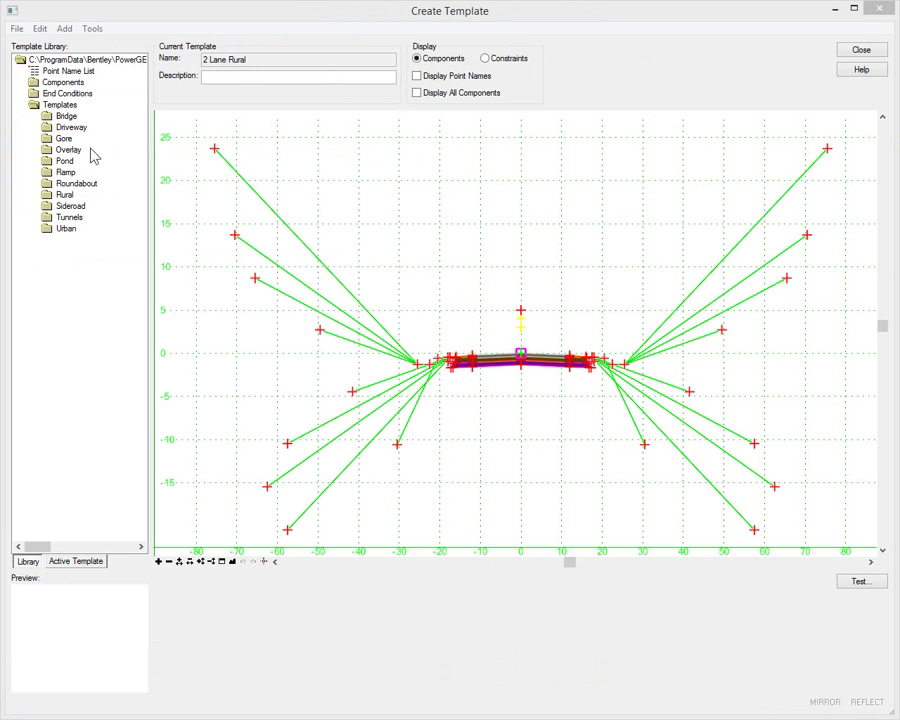
Open the Template Library Organizer and browse for a second template library to compare
click(92, 28)
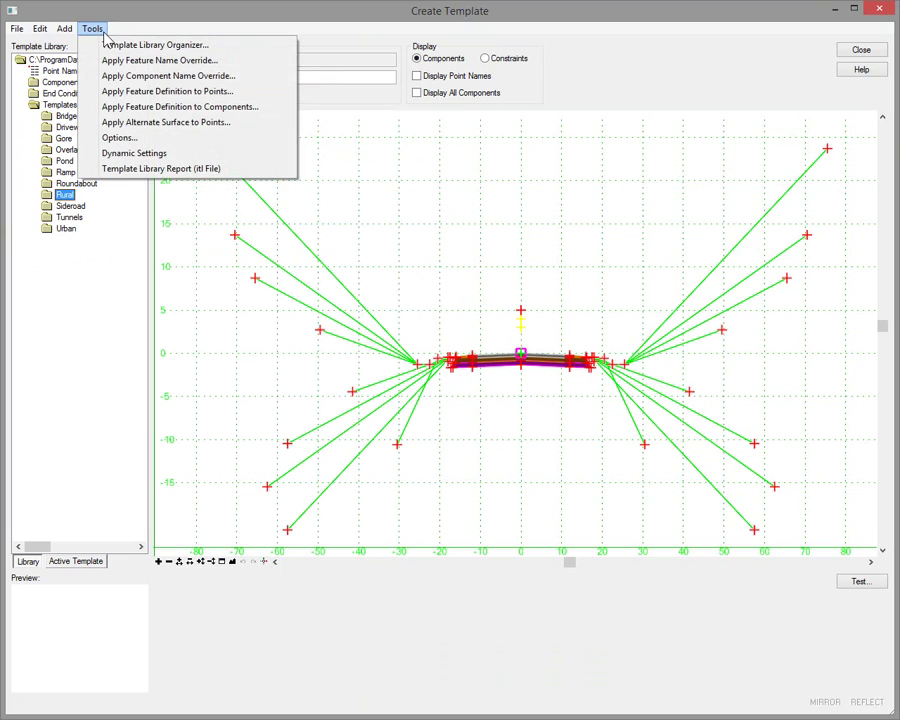
click(110, 44)
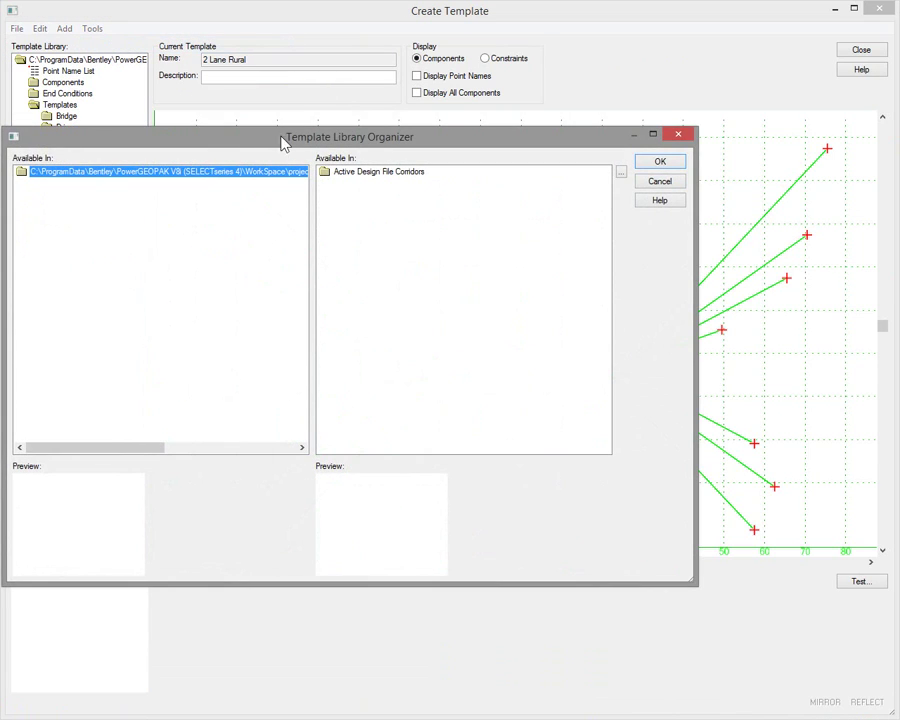
click(625, 177)
drag(563, 271, 376, 159)
Open the Updated Workspace's Civil_Templates_Imperial.itl beside the project library and expand both Templates trees
click(520, 178)
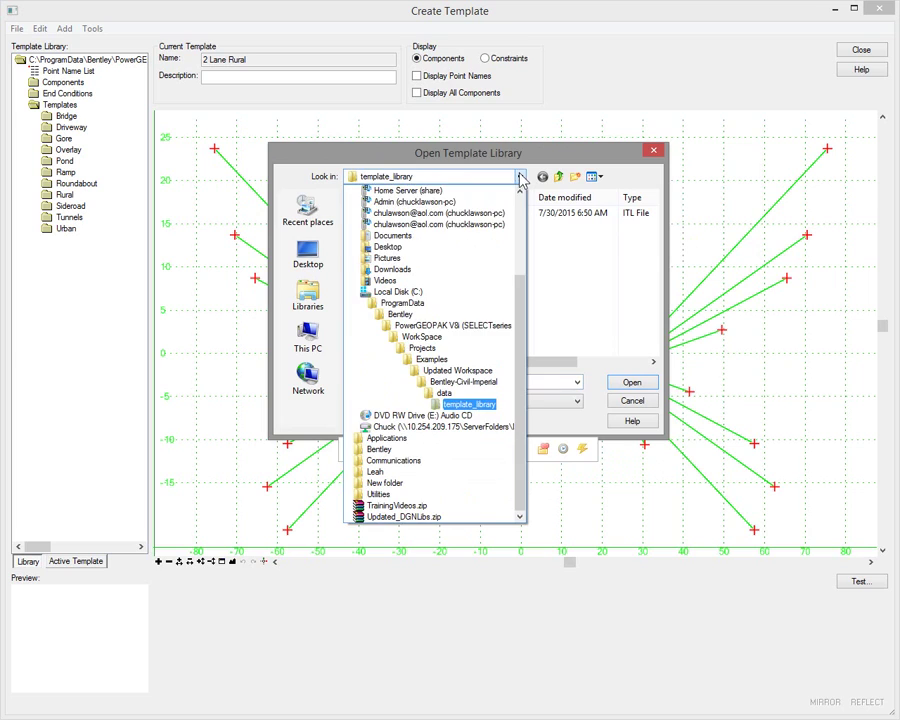
click(455, 404)
double_click(377, 215)
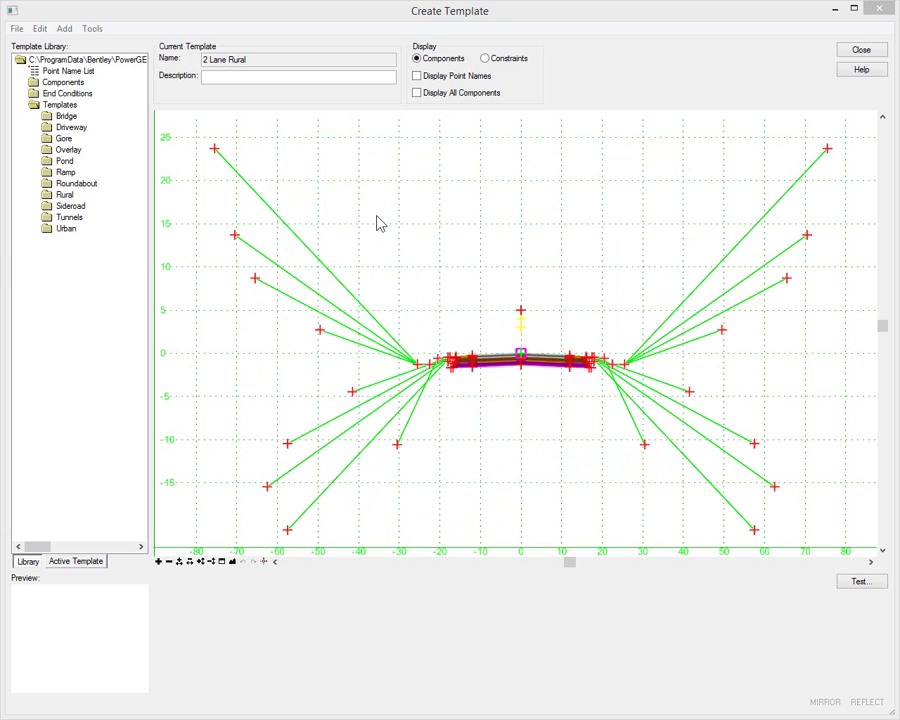
double_click(388, 174)
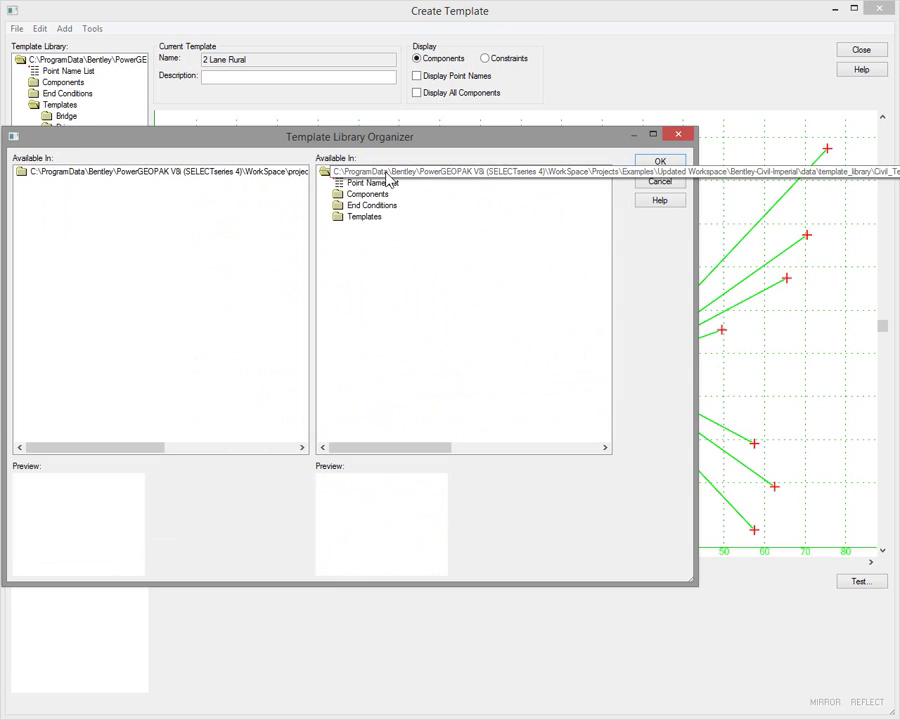
double_click(366, 218)
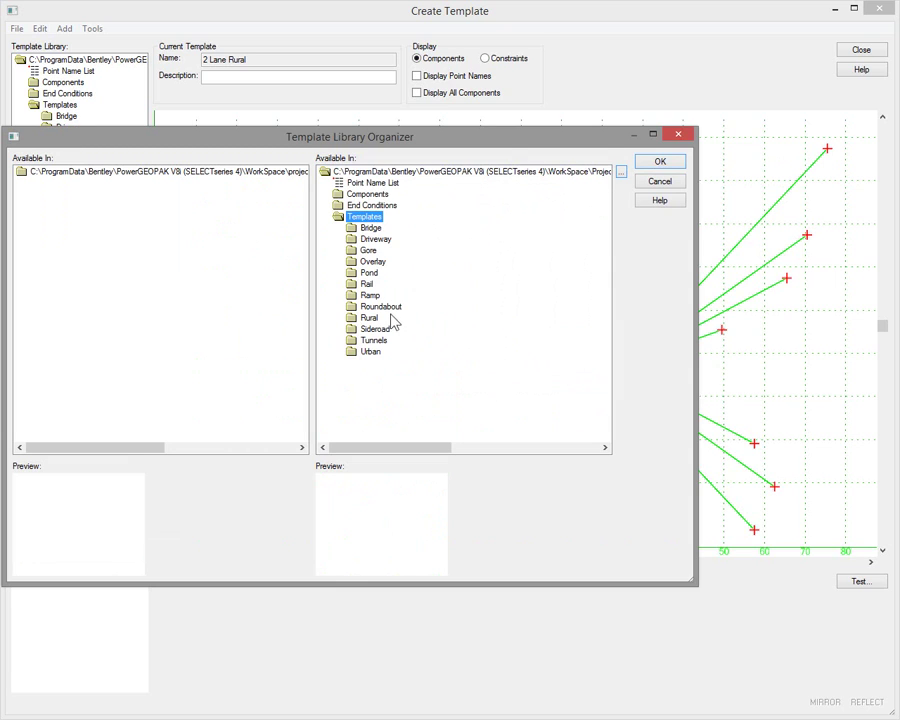
double_click(220, 172)
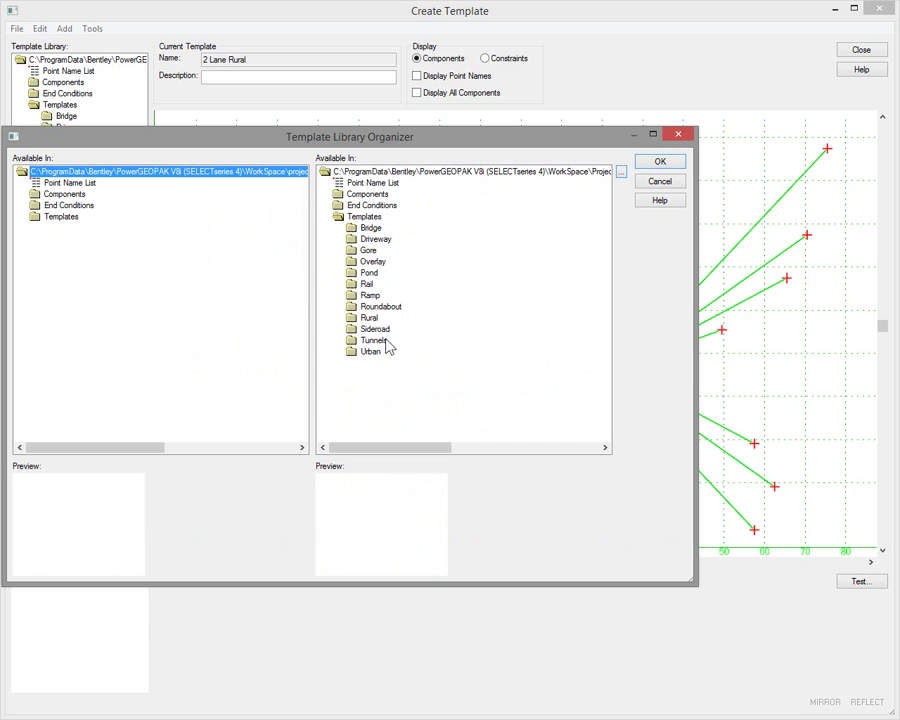
Copy the Rail folder into the project Templates, save, and load Single Track - Continuous Rails
double_click(366, 285)
drag(366, 285, 50, 225)
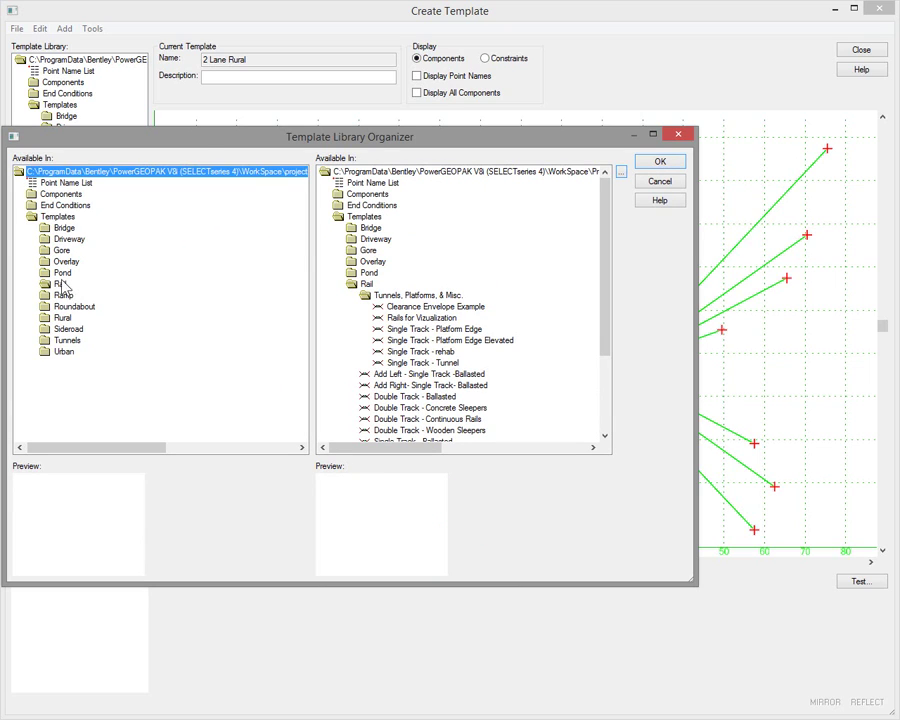
click(670, 165)
click(740, 477)
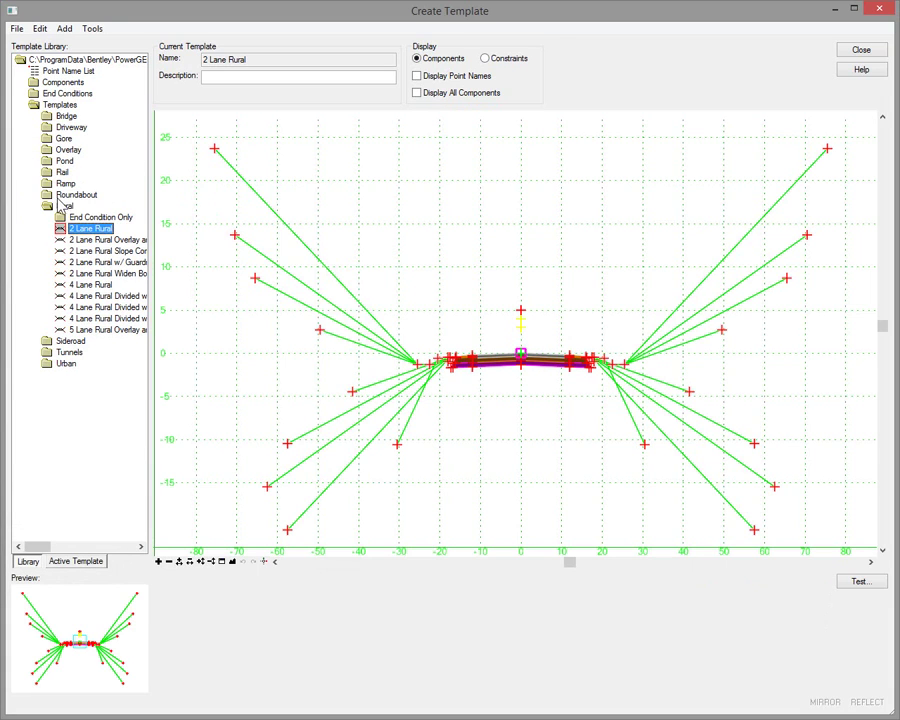
double_click(62, 172)
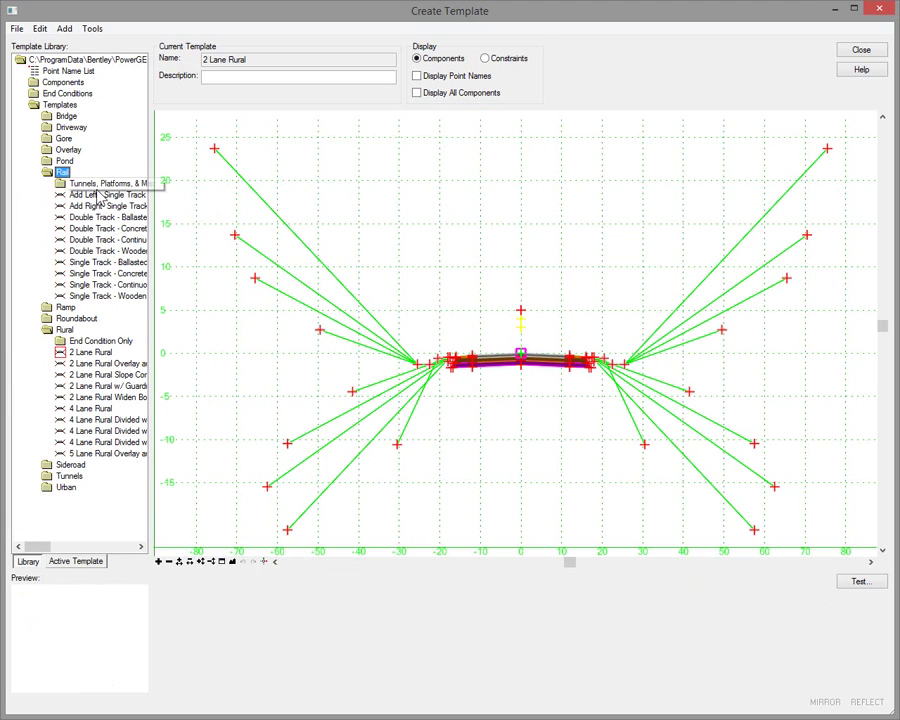
double_click(90, 286)
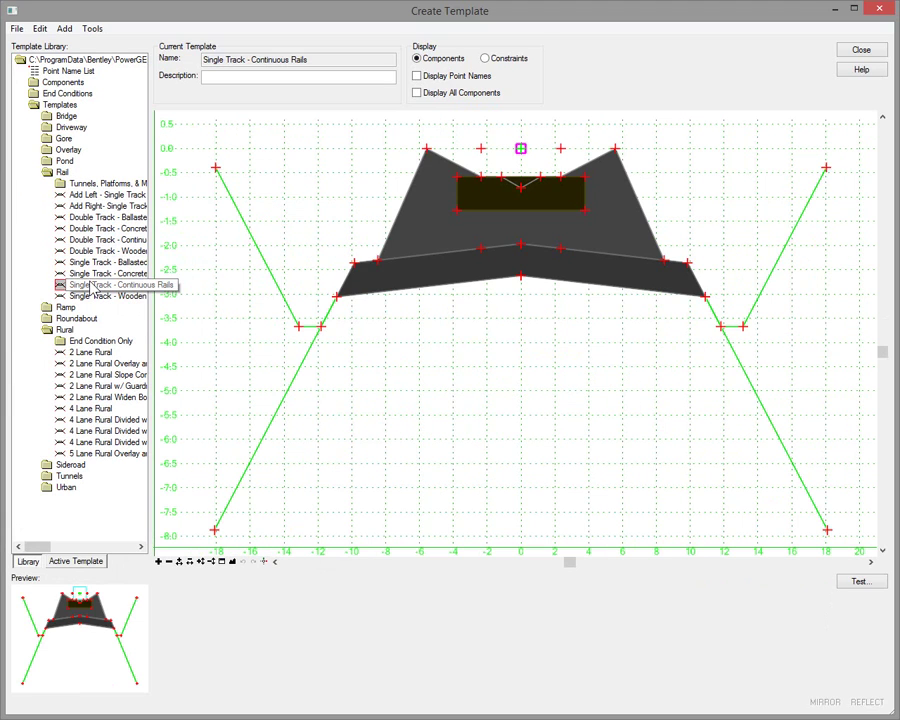